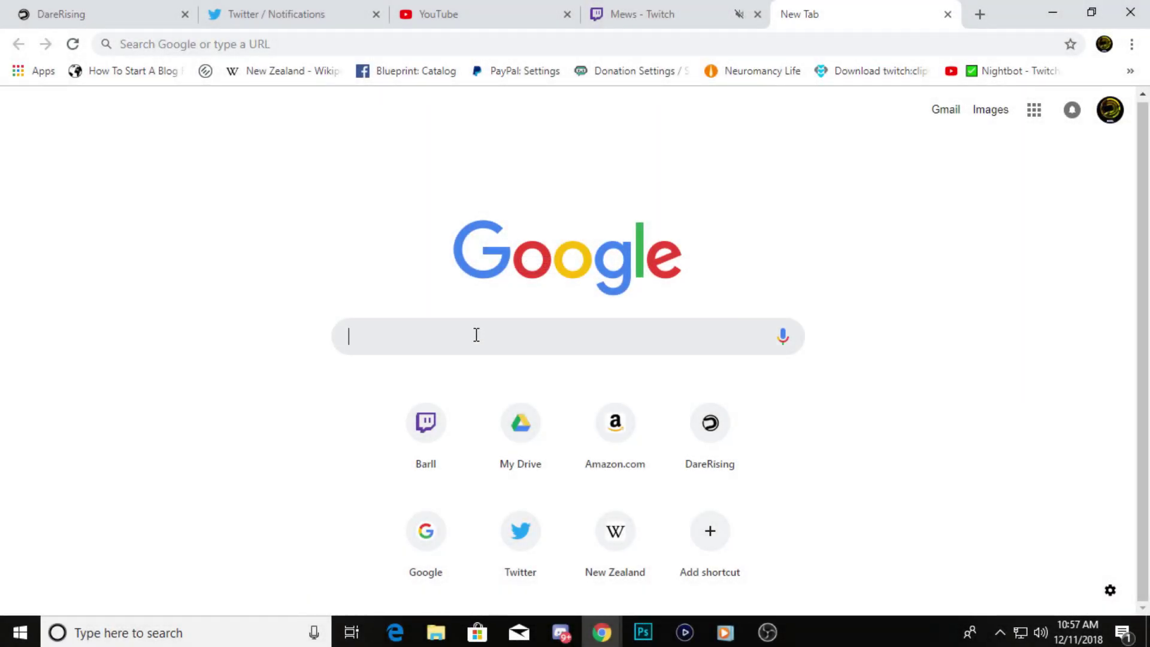
# Load the nightbot.tv website from the address bar.
pyautogui.write('Niug')
pyautogui.press('BackSpace')
pyautogui.press('BackSpace')
pyautogui.write('g')
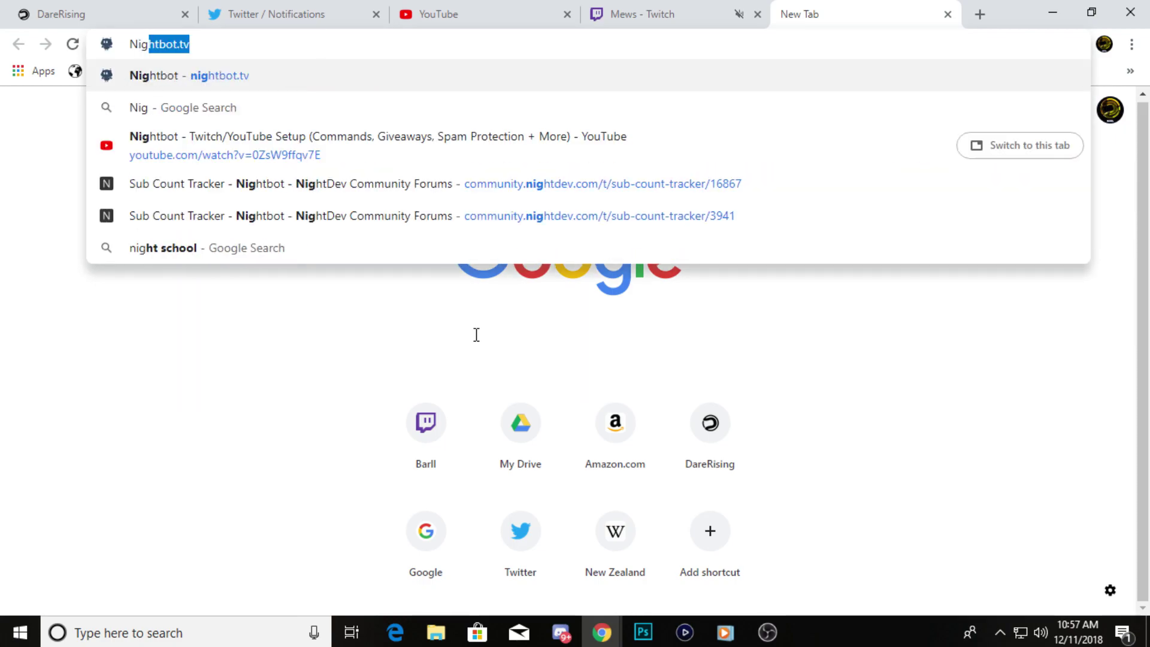
pyautogui.write('htbot')
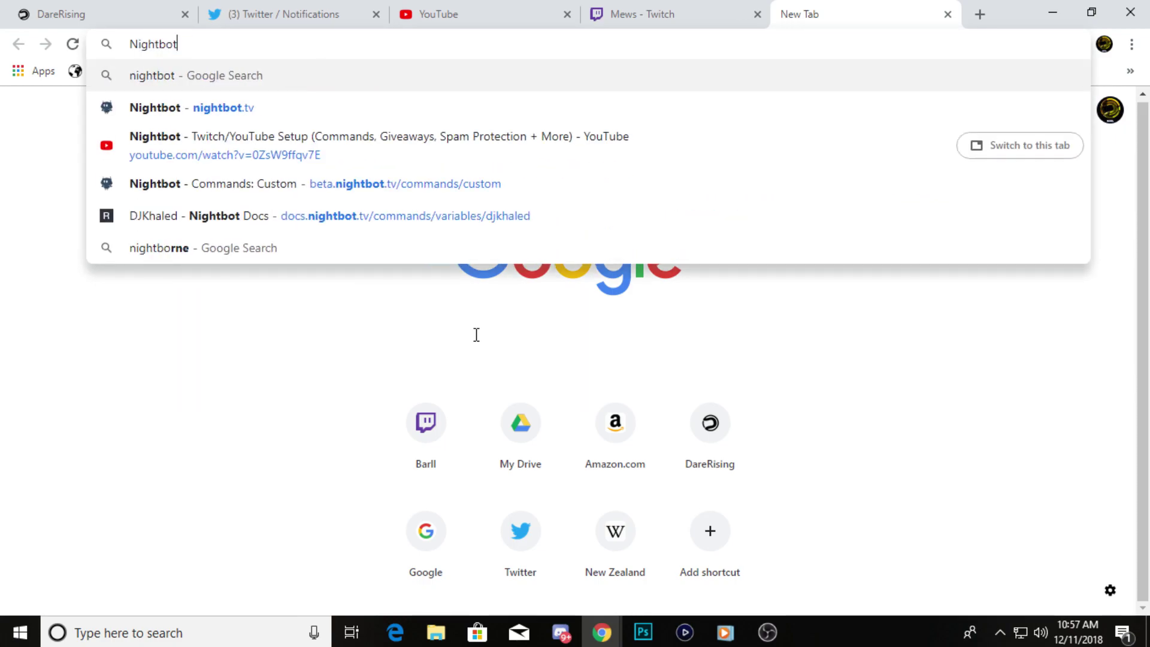
pyautogui.press('Down')
pyautogui.press('Return')
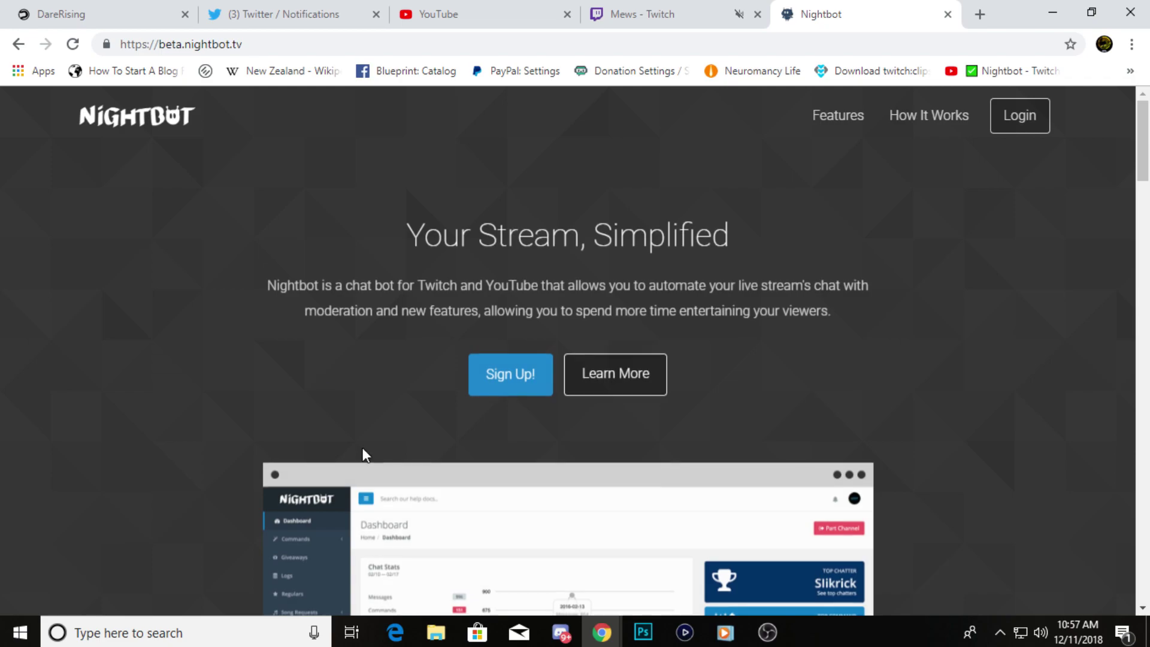
# Log in to Nightbot with the saved Twitch account and authorize it.
pyautogui.click(510, 373)
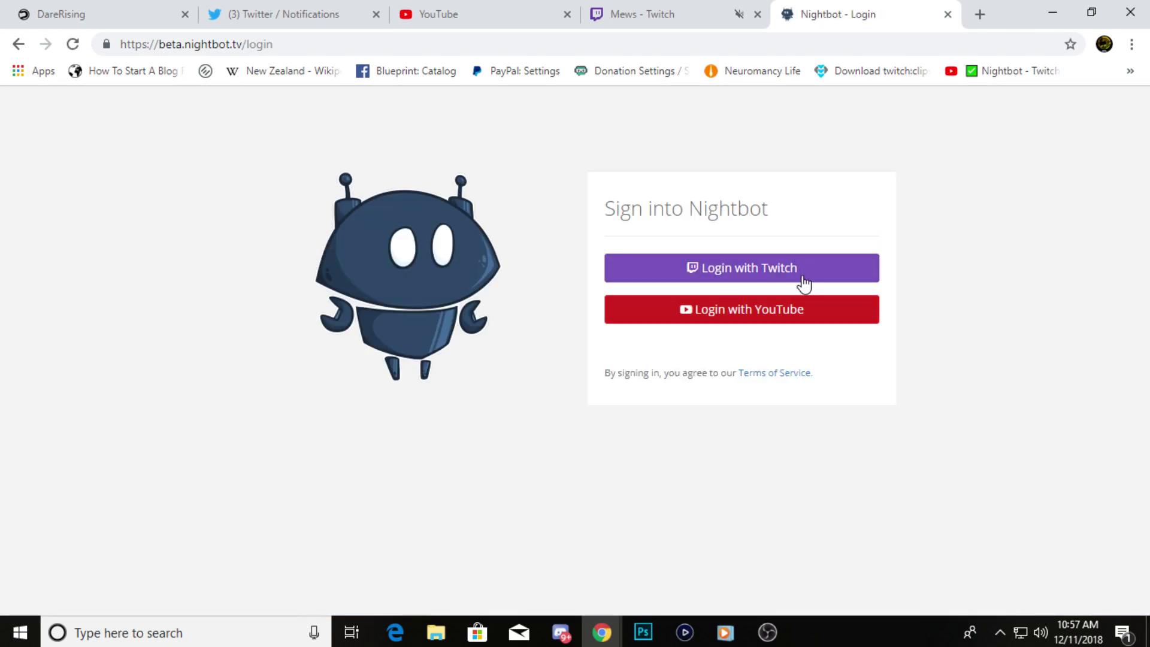
pyautogui.click(802, 282)
pyautogui.scroll(5, 547, 372)
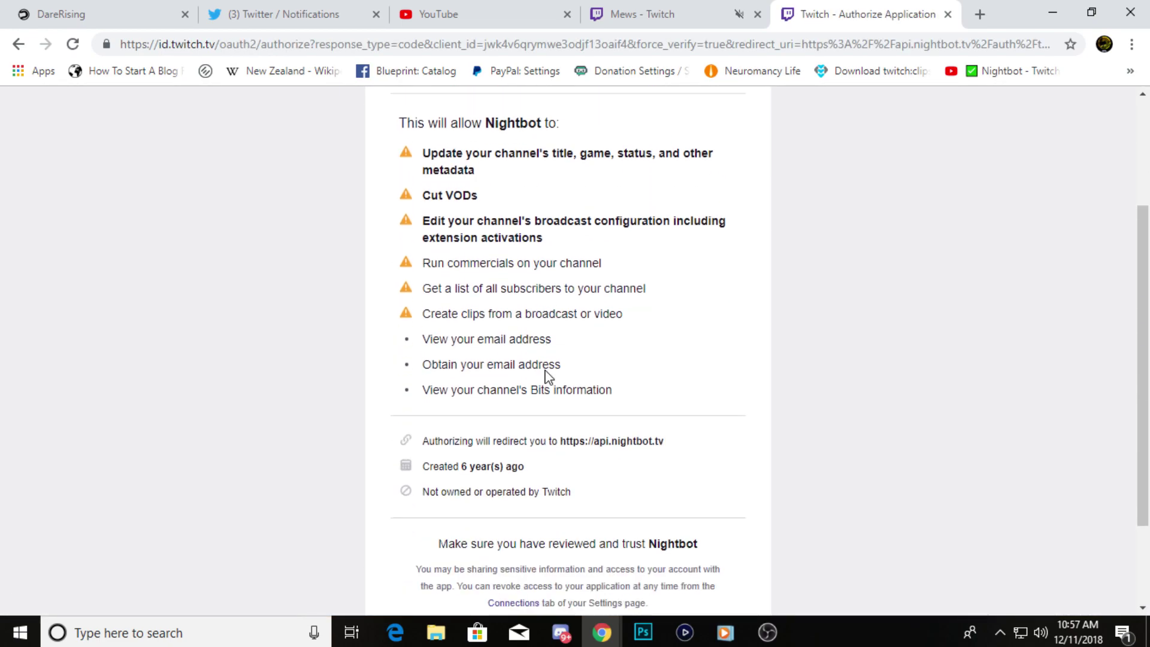
pyautogui.scroll(-5, 617, 267)
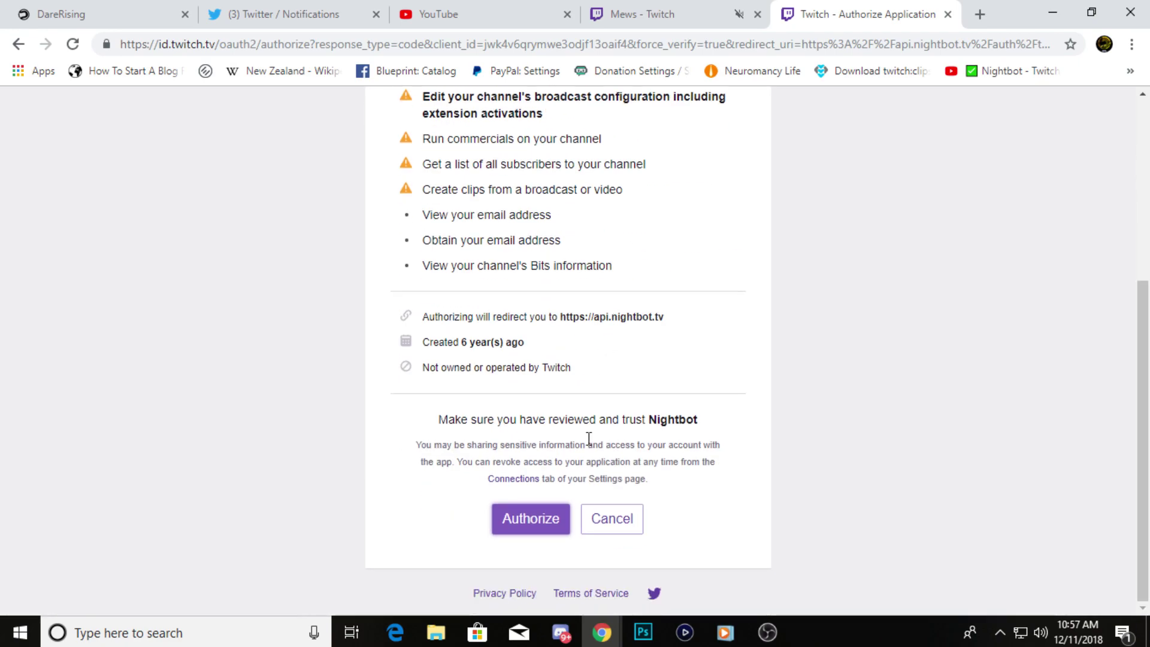
pyautogui.scroll(5, 625, 382)
pyautogui.click(589, 195)
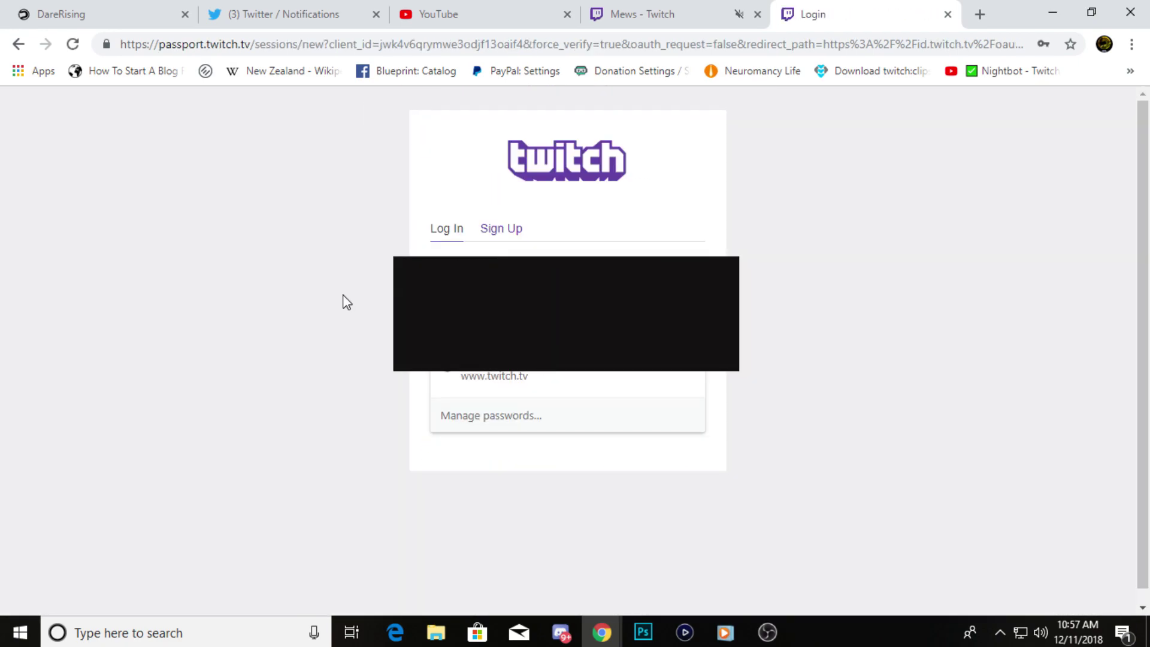
pyautogui.click(533, 375)
pyautogui.click(580, 436)
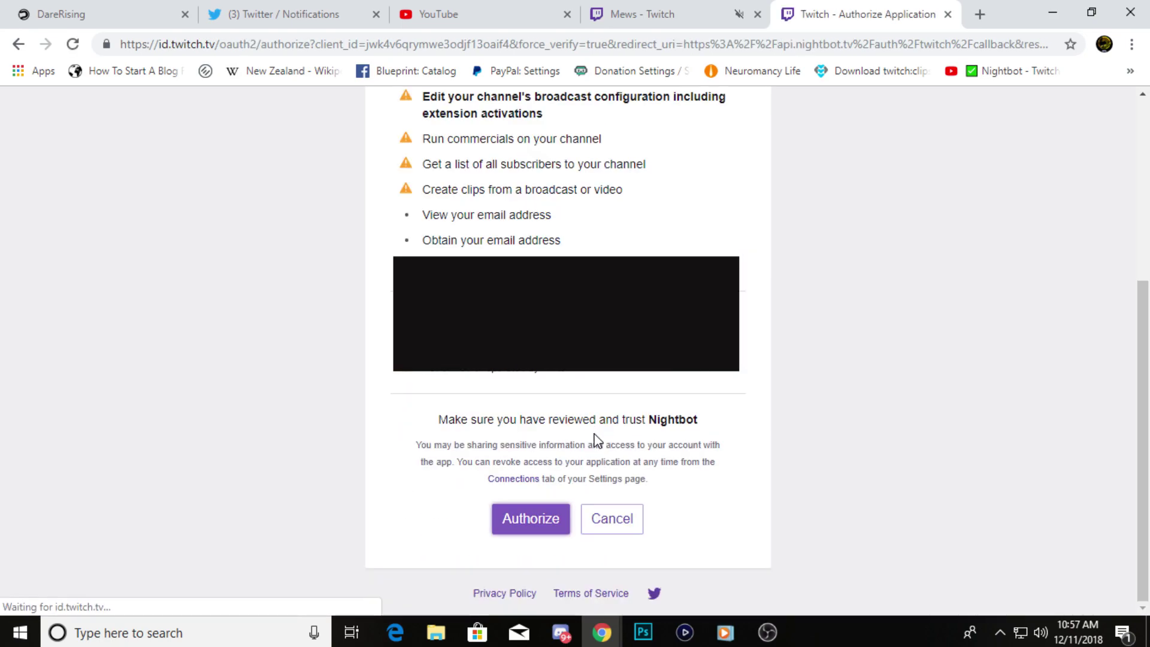
pyautogui.scroll(5, 595, 441)
pyautogui.scroll(-5, 546, 460)
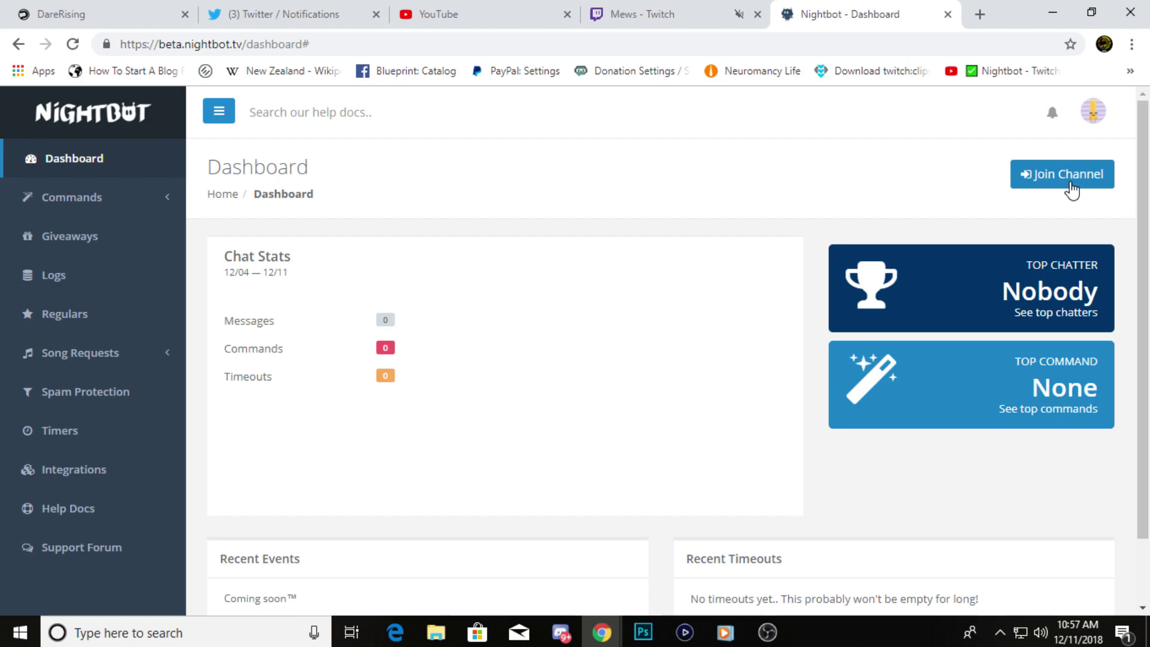
# Have Nightbot join the channel and read the note about typing /mod nightbot in chat.
pyautogui.click(1070, 187)
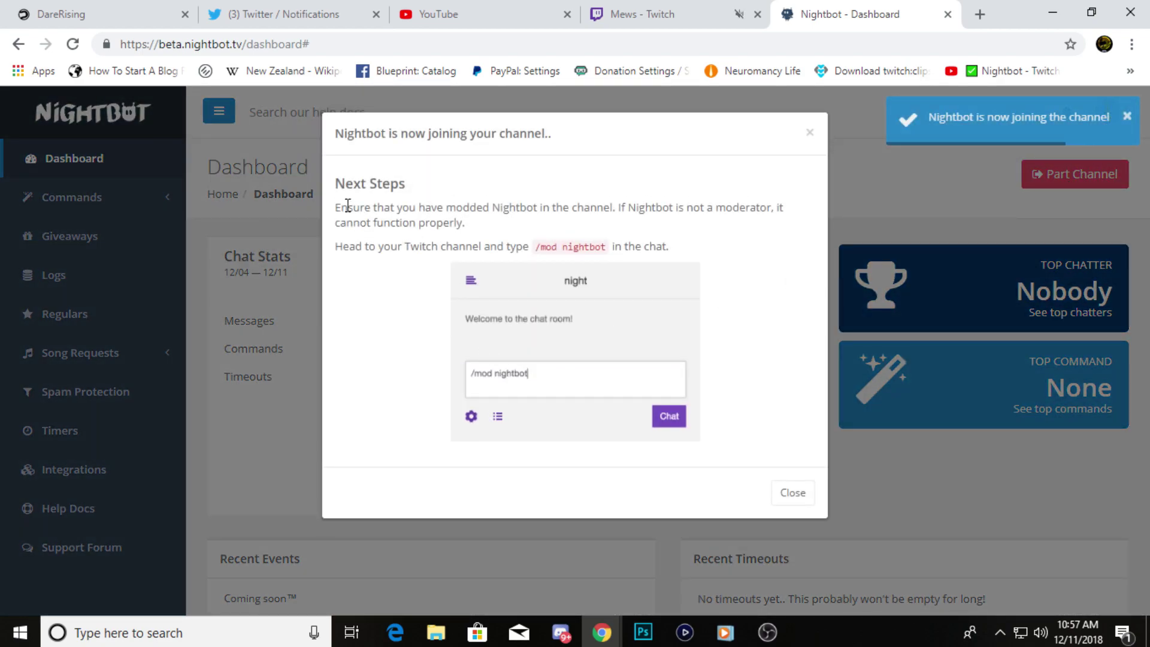
pyautogui.moveTo(340, 207); pyautogui.dragTo(500, 239)
pyautogui.click(500, 239)
pyautogui.moveTo(342, 246); pyautogui.dragTo(663, 250)
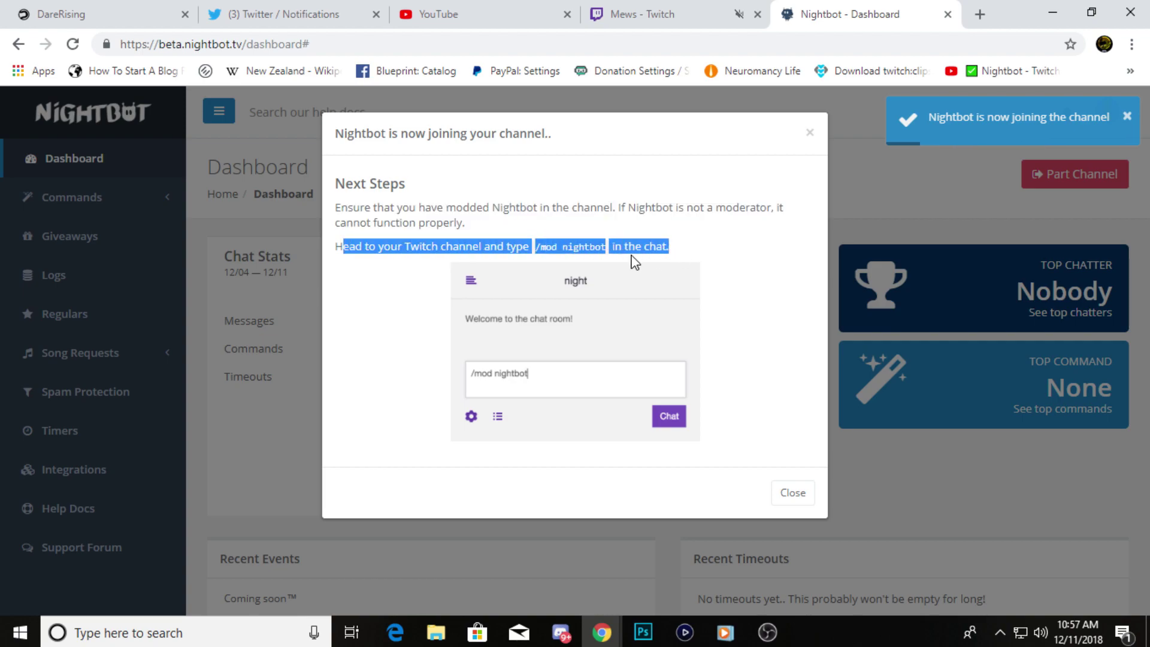
pyautogui.moveTo(562, 247); pyautogui.dragTo(636, 246)
pyautogui.click(567, 256)
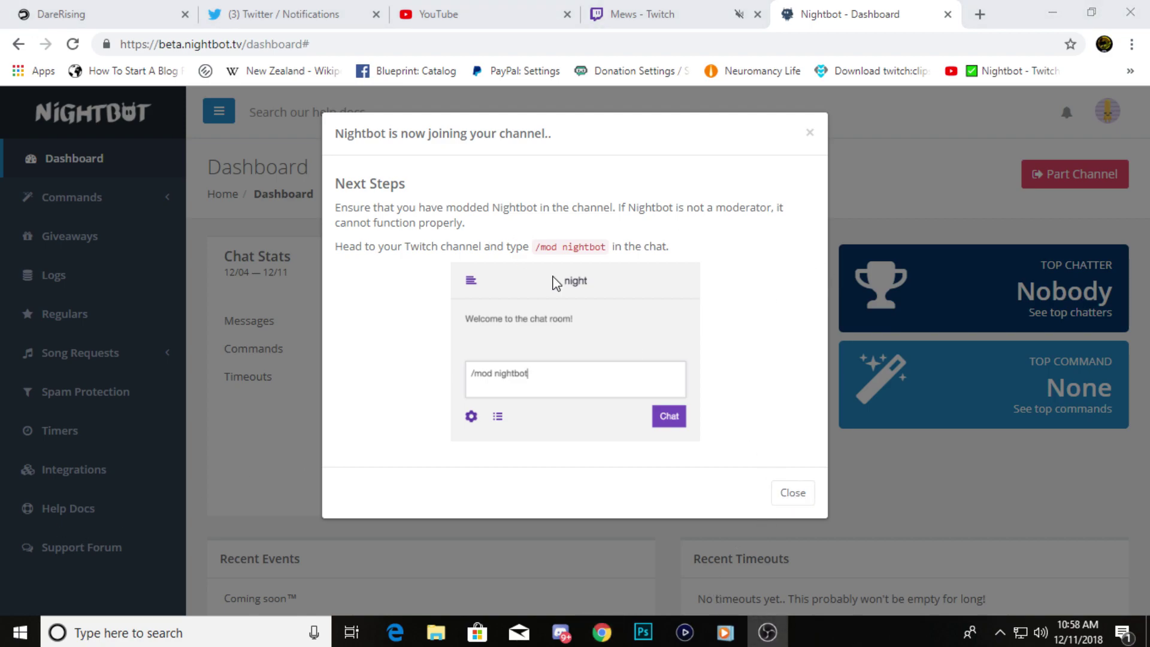
# Open twitch.tv in a new tab and go to your own channel page.
pyautogui.click(980, 14)
pyautogui.write('twit')
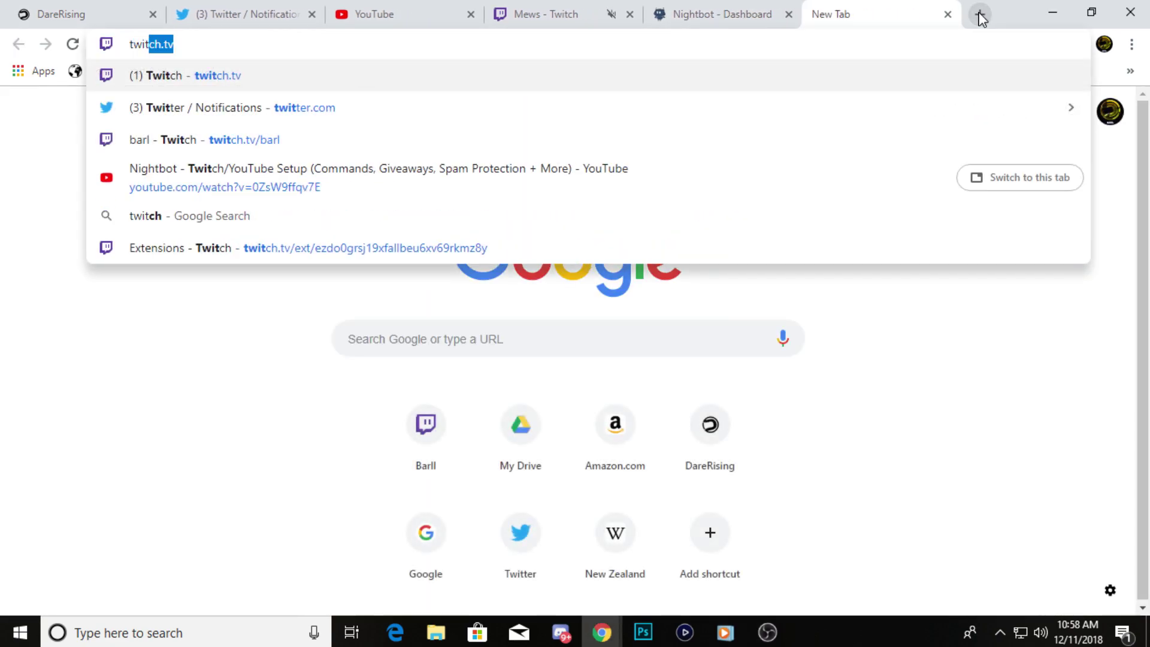
pyautogui.press('Return')
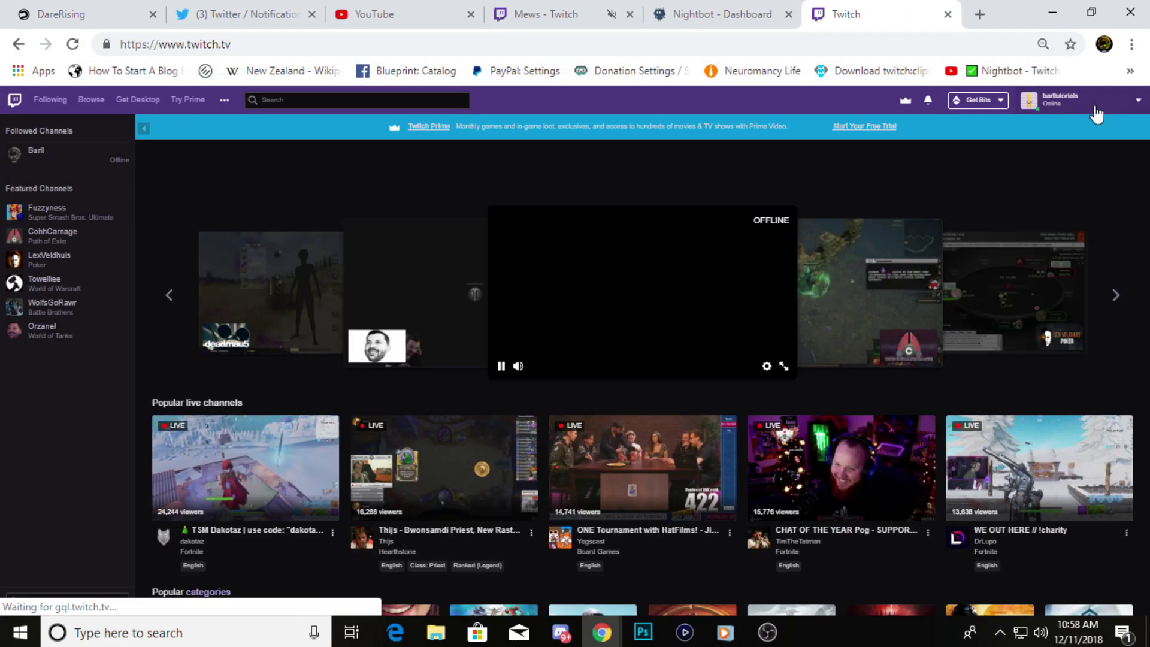
pyautogui.click(1095, 103)
pyautogui.click(1078, 238)
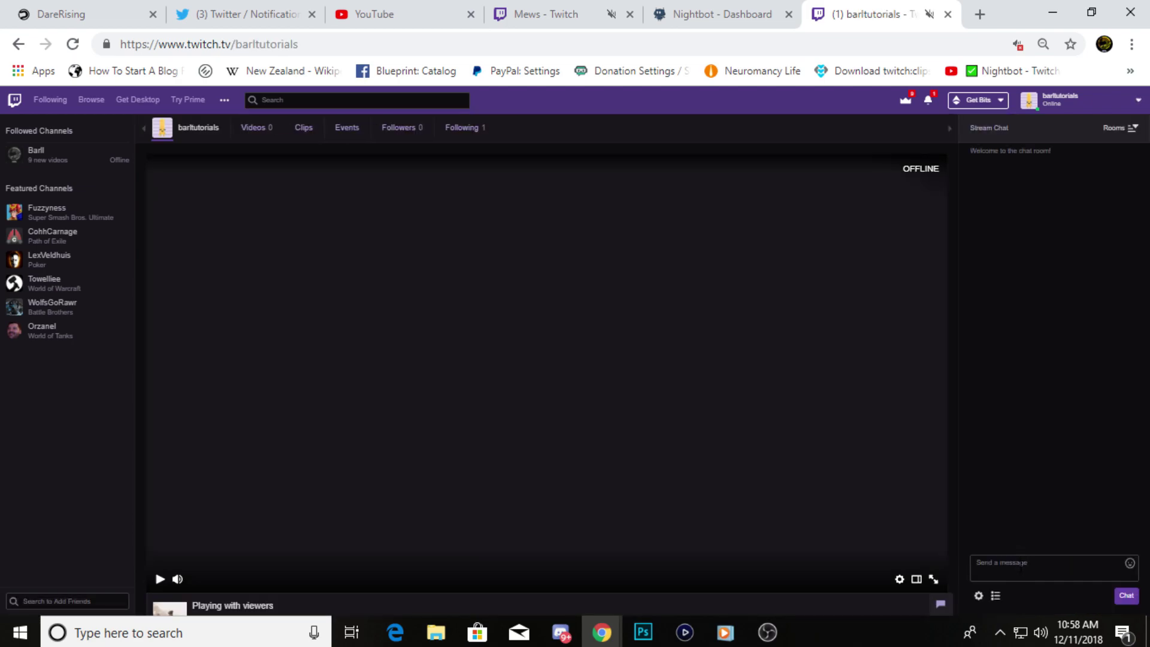
# Send /mod nightbot in the channel chat, then go back to the Nightbot tab.
pyautogui.click(1021, 565)
pyautogui.write('/mod')
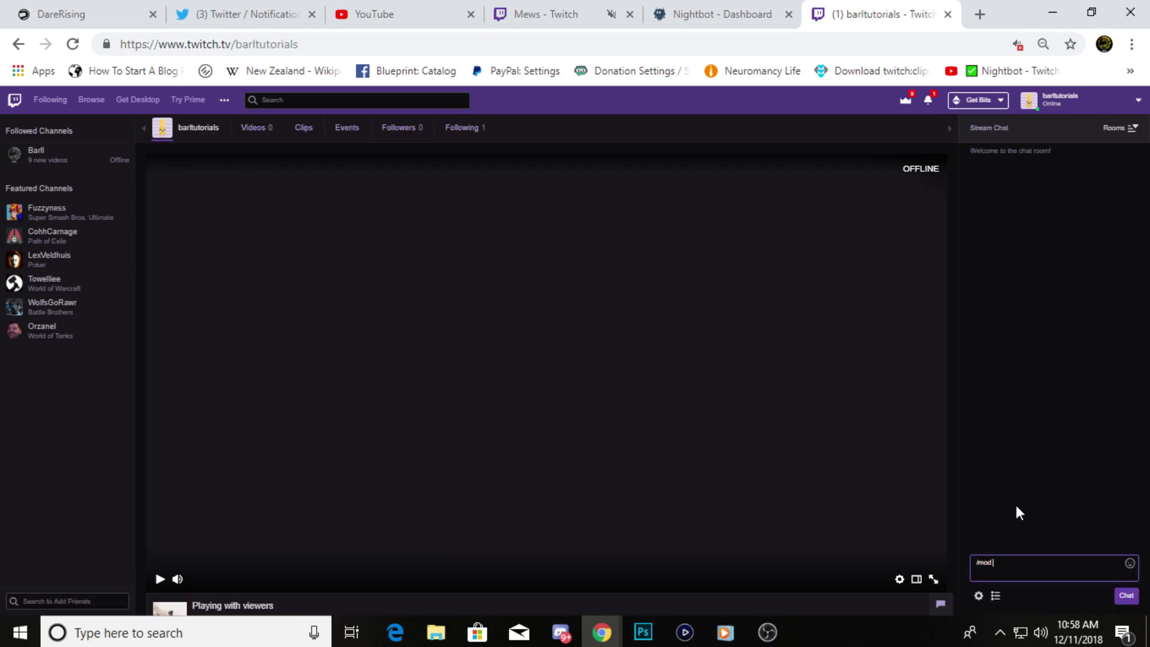
pyautogui.write(' nightbot')
pyautogui.press('Return')
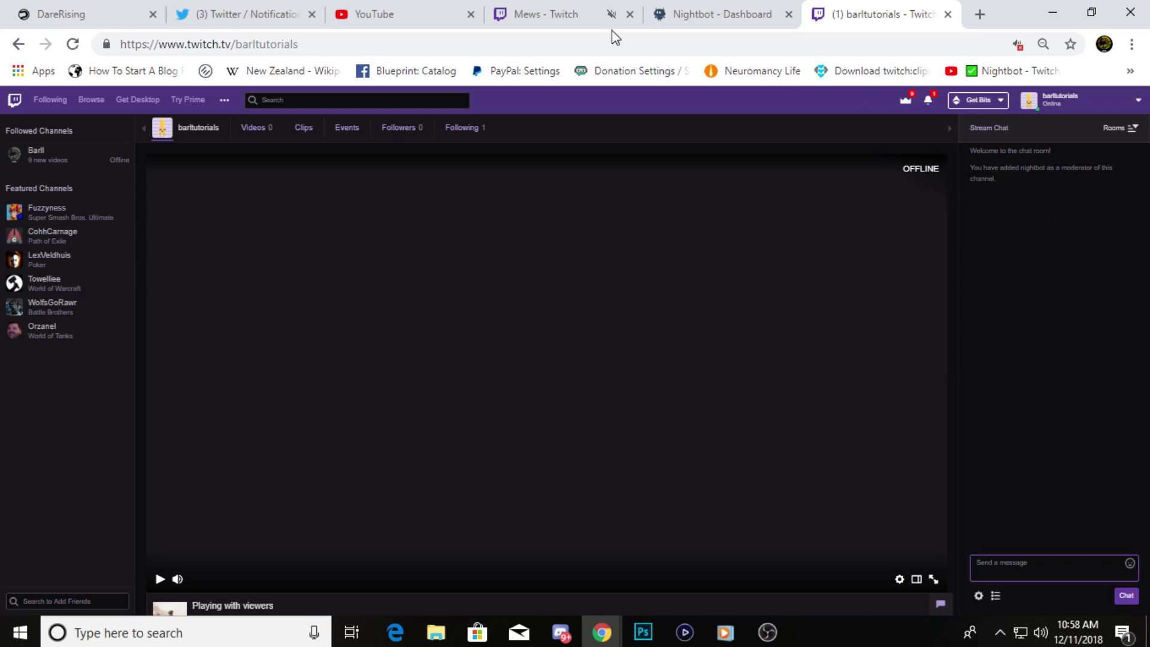
pyautogui.click(745, 13)
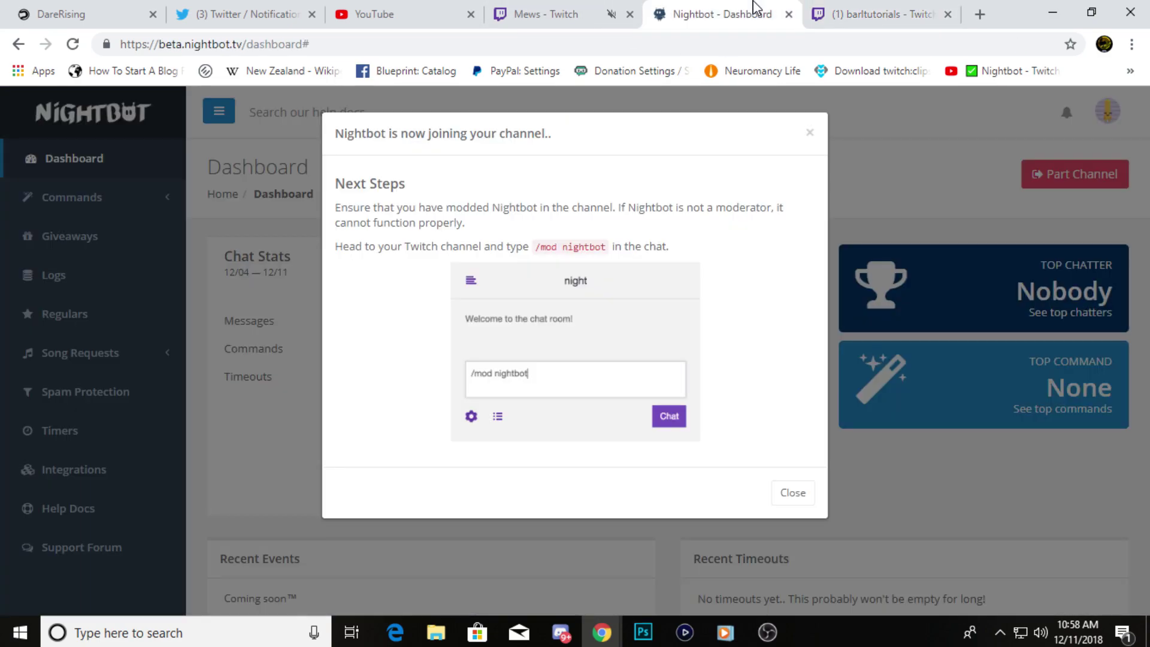
# Dismiss the joining dialog and review the Default commands list, starting with !commands.
pyautogui.click(791, 495)
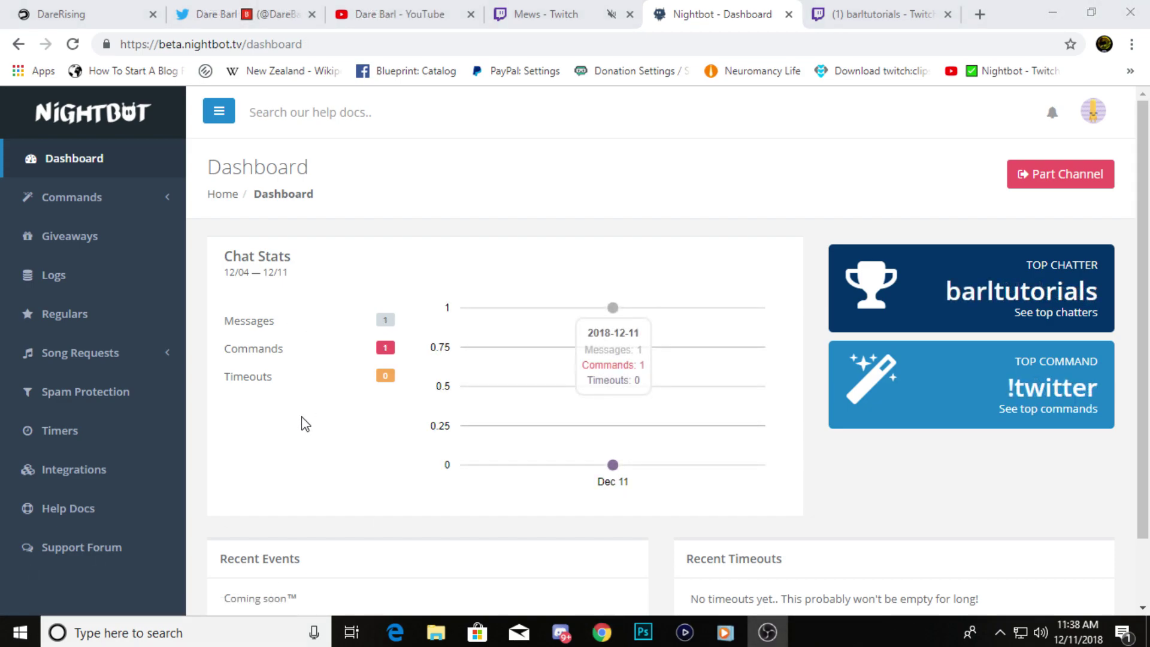
pyautogui.click(98, 208)
pyautogui.click(67, 257)
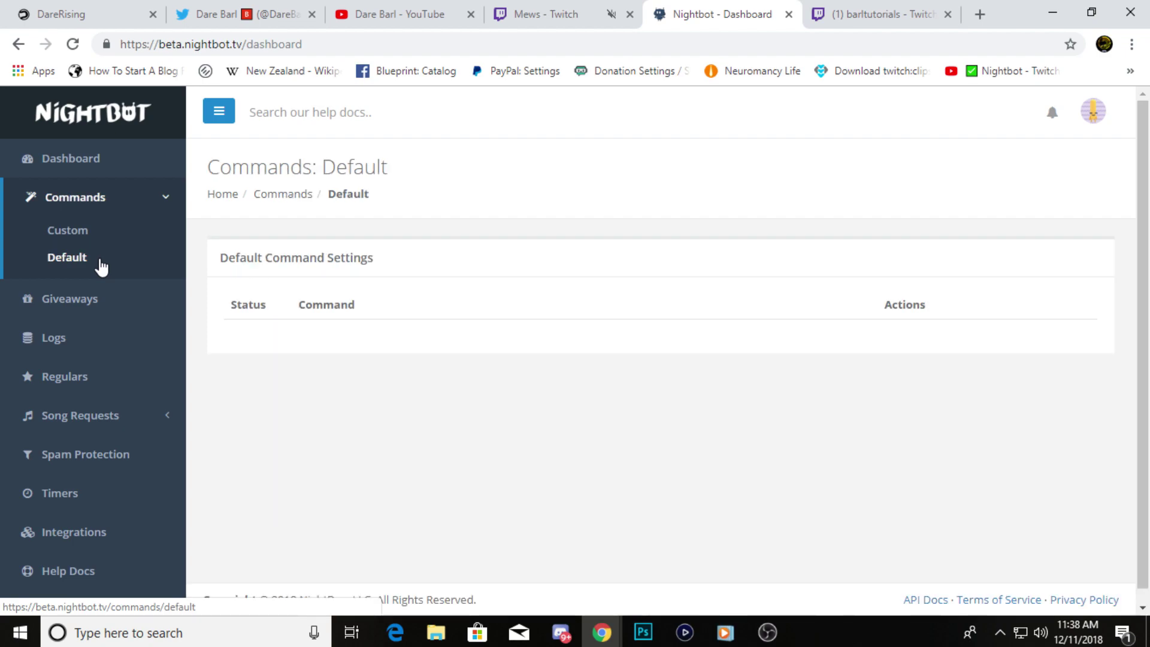
pyautogui.scroll(-1, 649, 306)
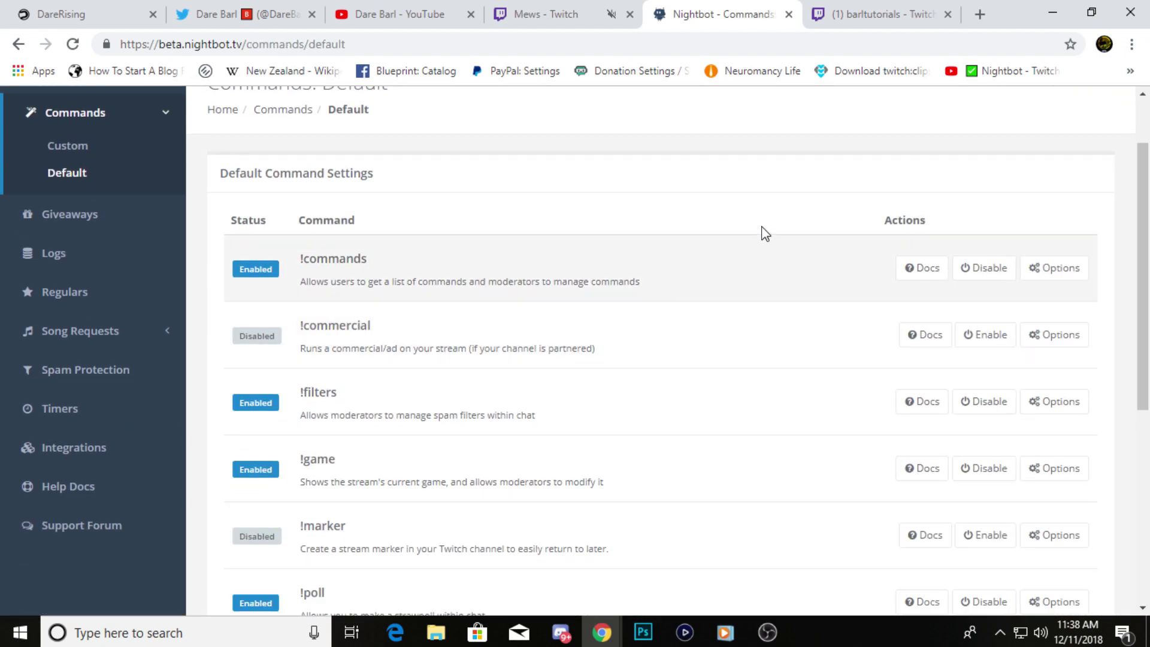
pyautogui.scroll(-5, 756, 262)
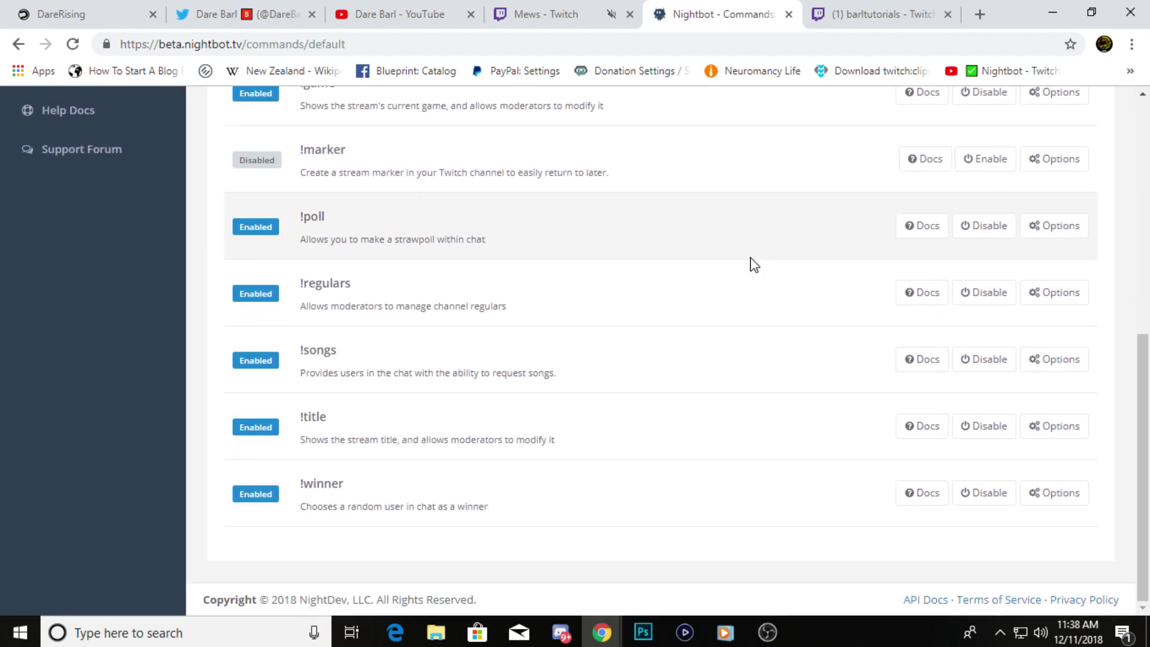
pyautogui.scroll(4, 737, 272)
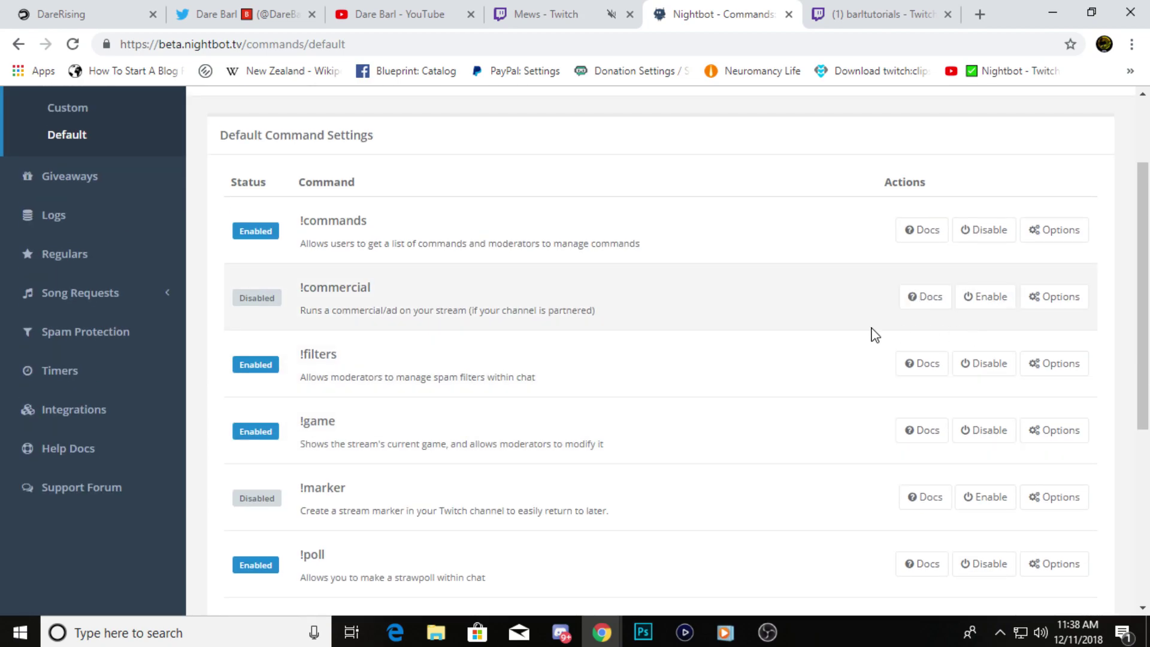
pyautogui.scroll(-1, 874, 337)
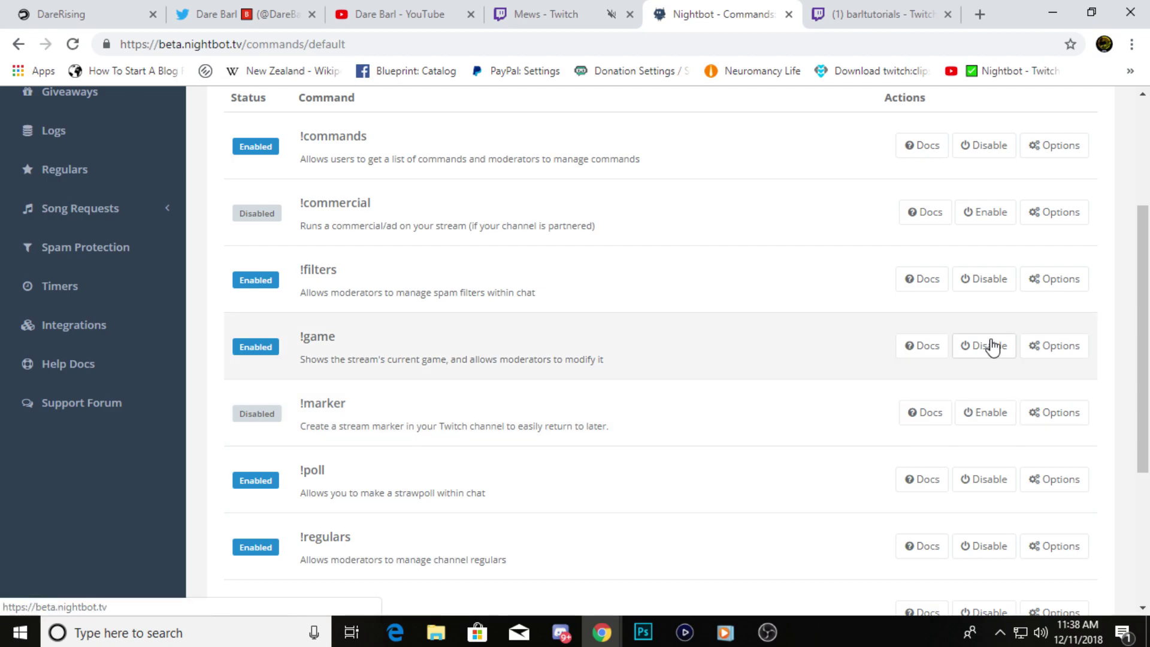
pyautogui.scroll(-1, 987, 361)
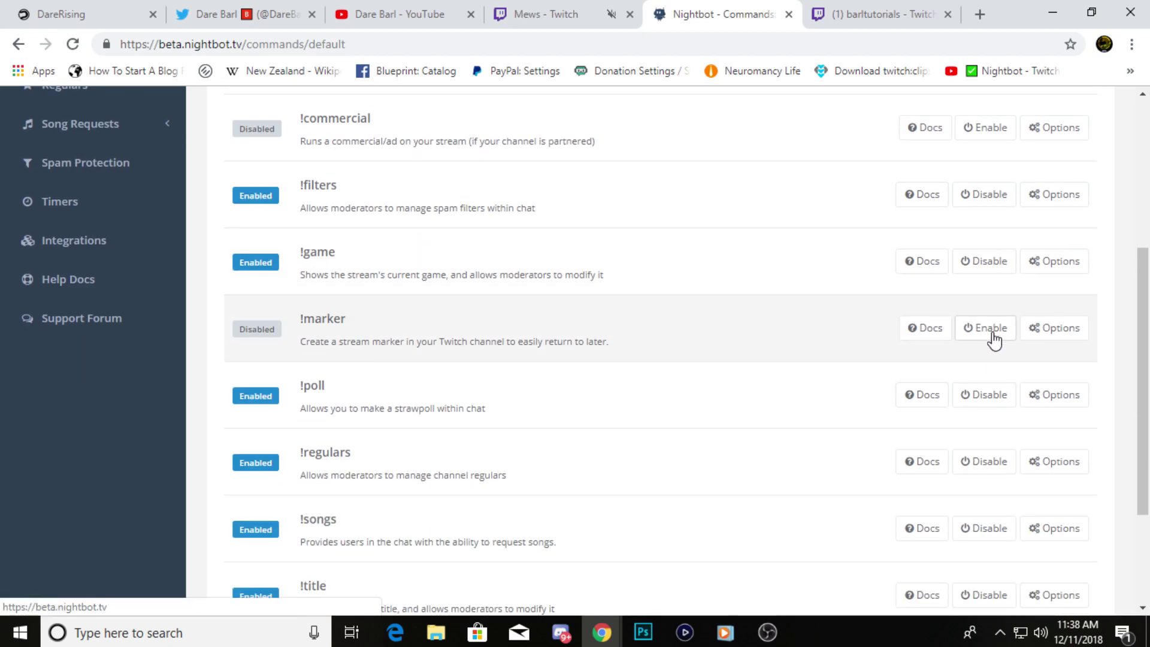
pyautogui.scroll(4, 780, 336)
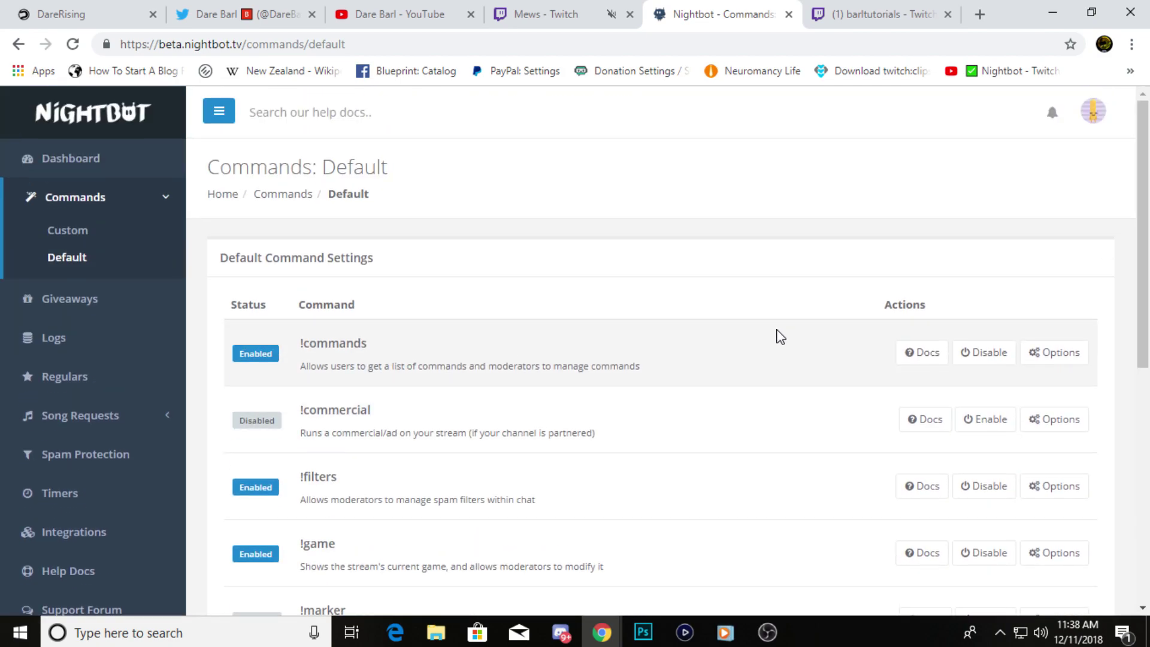
pyautogui.tripleClick(308, 340)
pyautogui.moveTo(303, 341); pyautogui.dragTo(372, 352)
pyautogui.click(374, 354)
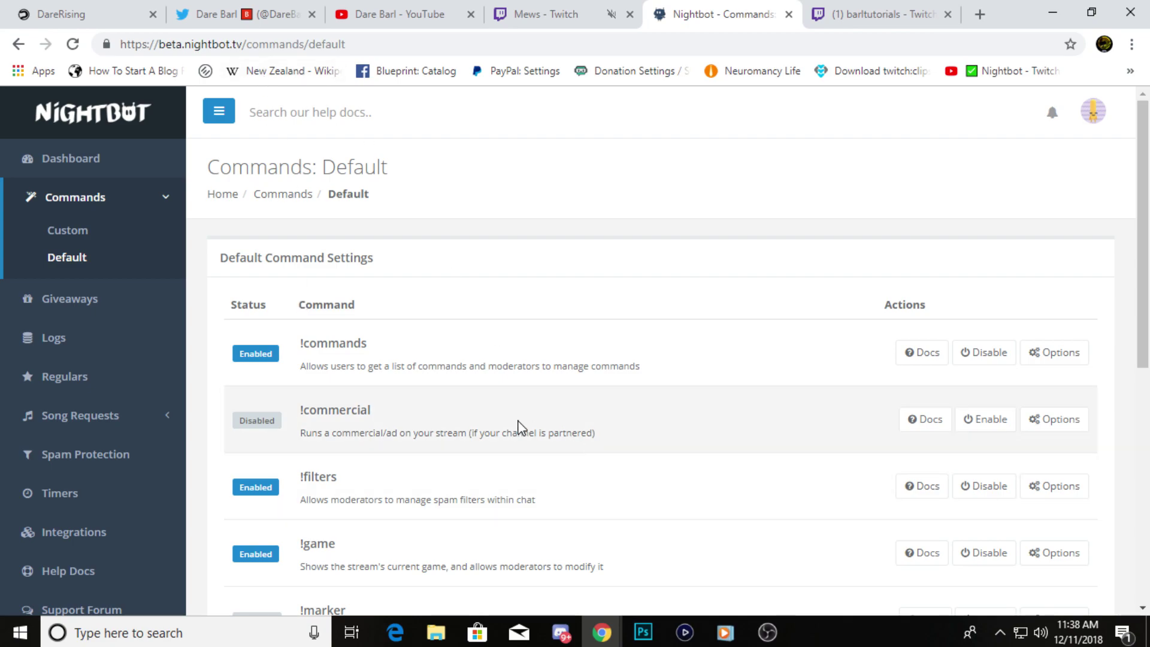
# Look further down the default commands to !filters, then go to the Custom commands page.
pyautogui.scroll(-6, 609, 398)
pyautogui.scroll(4, 592, 386)
pyautogui.scroll(-2, 719, 386)
pyautogui.scroll(2, 759, 366)
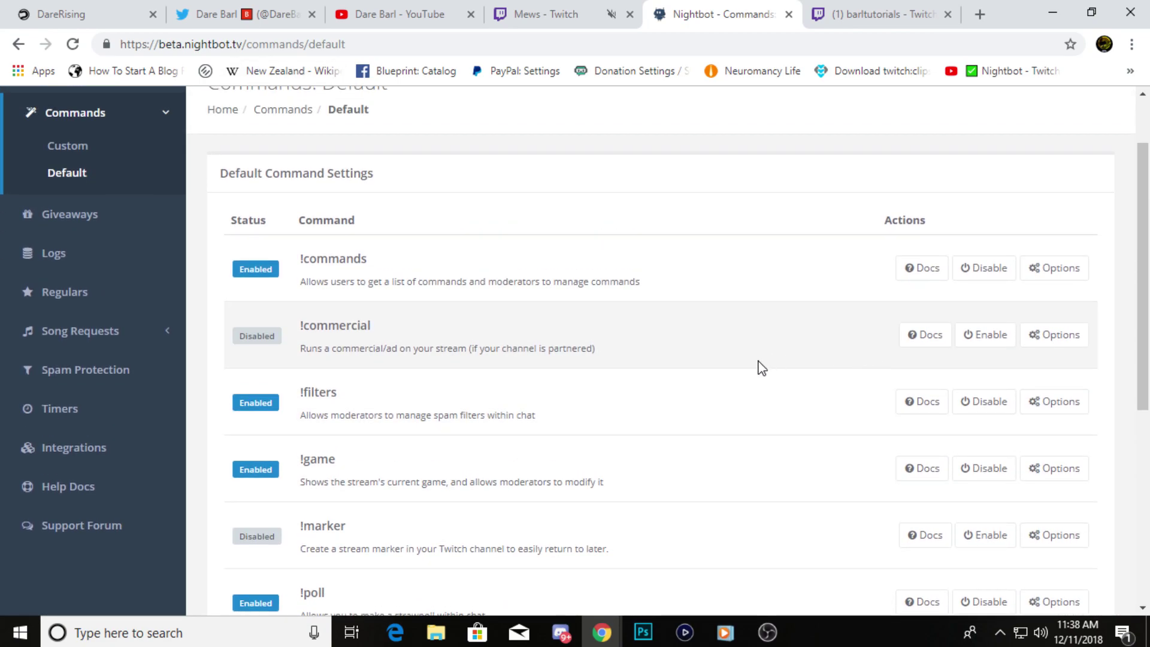
pyautogui.scroll(-2, 885, 314)
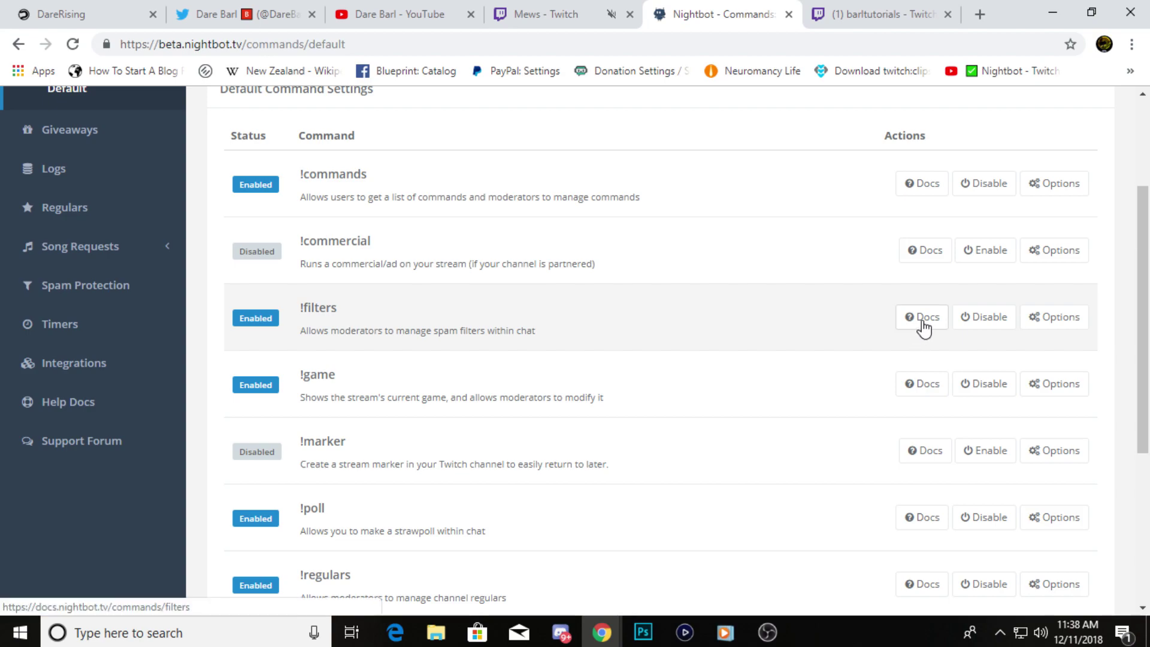
pyautogui.moveTo(301, 306); pyautogui.dragTo(352, 313)
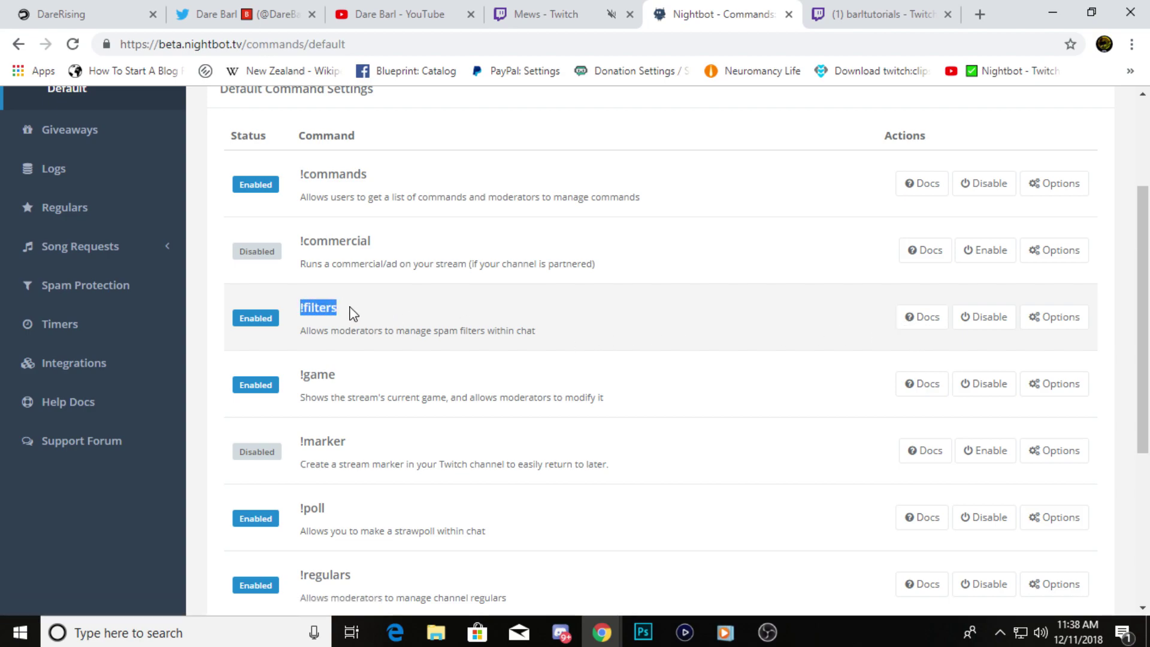
pyautogui.click(353, 312)
pyautogui.scroll(-1, 788, 344)
pyautogui.scroll(1, 793, 344)
pyautogui.scroll(1, 689, 350)
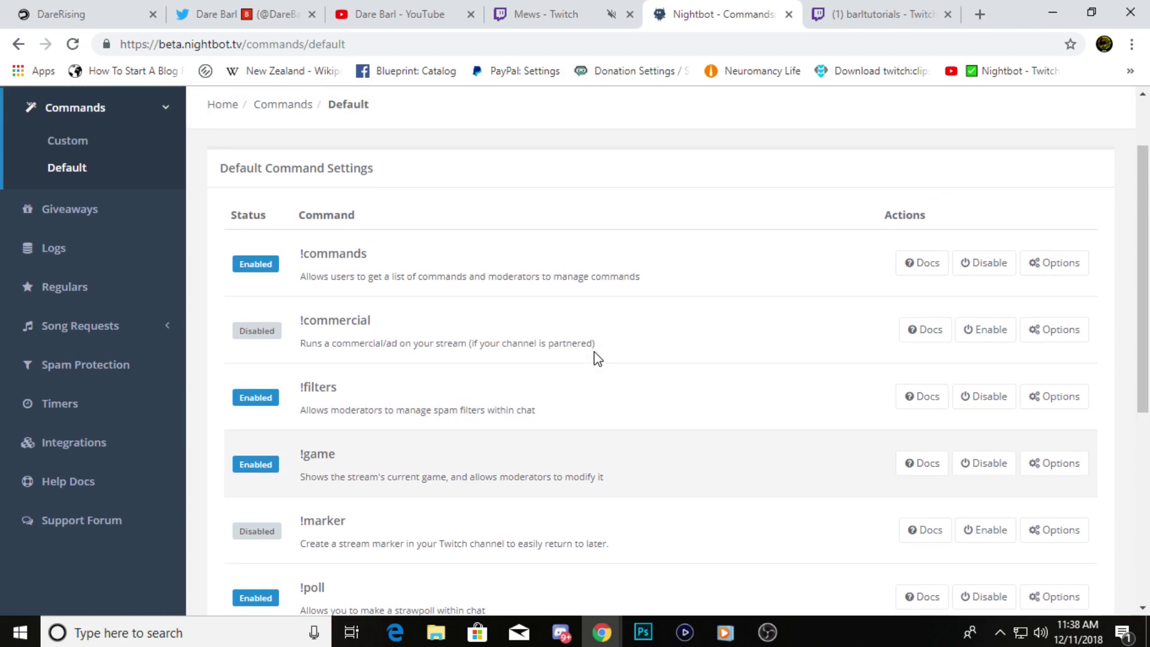
pyautogui.click(60, 235)
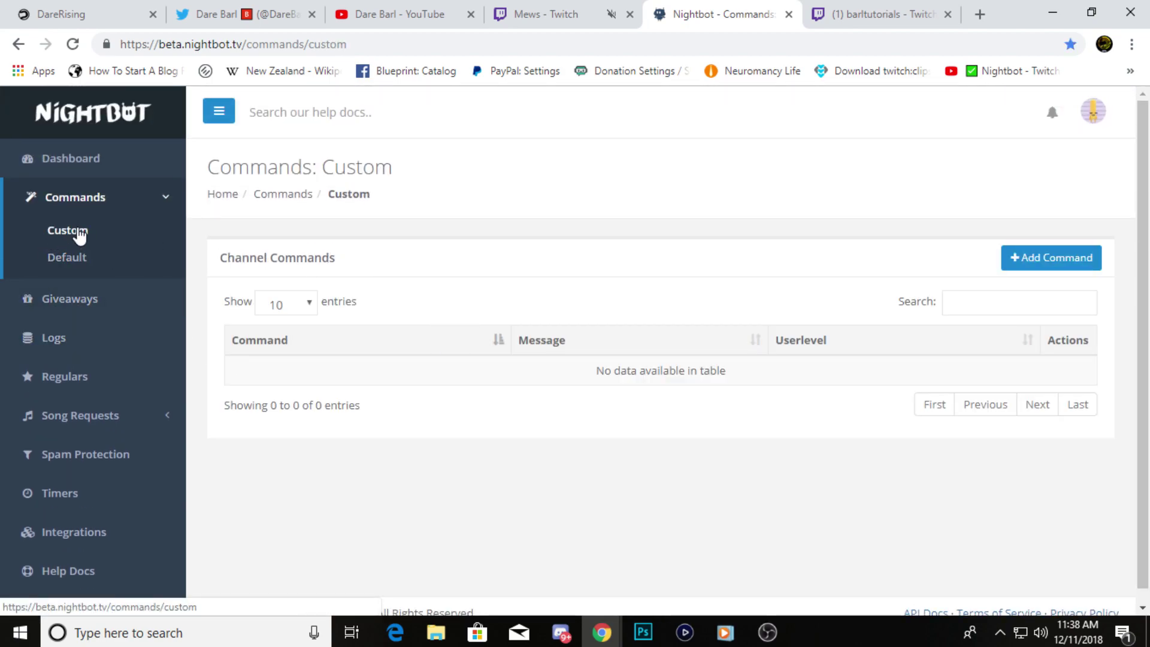
# Start a new custom command with user level Everyone and a 15-second cooldown.
pyautogui.click(1017, 261)
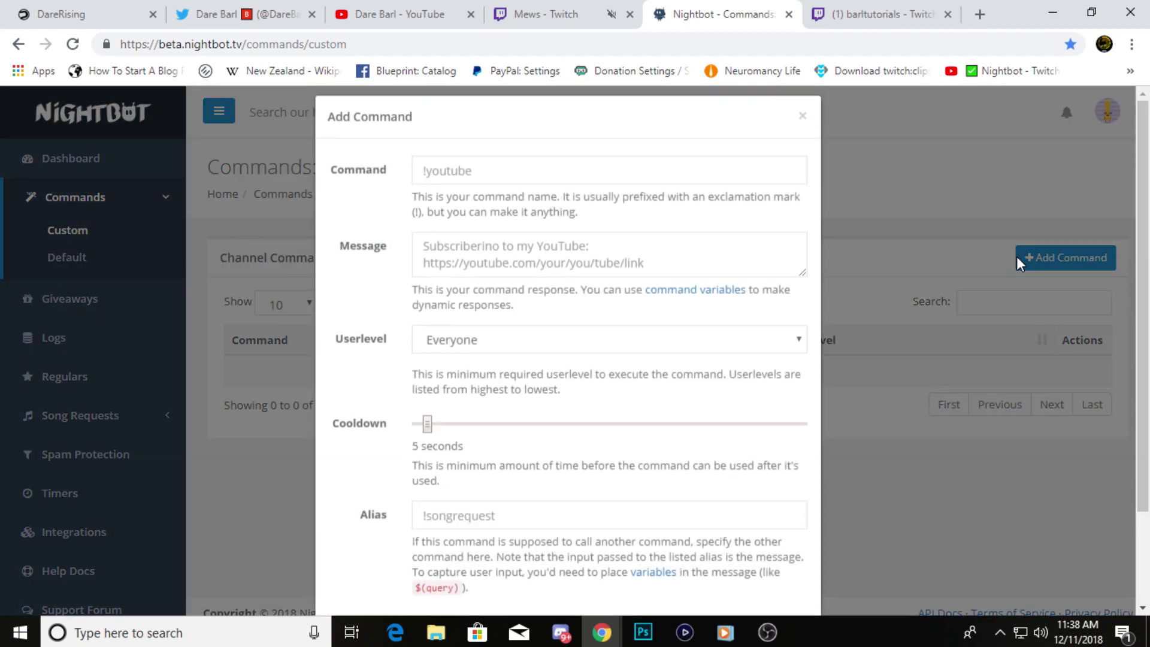
pyautogui.click(422, 187)
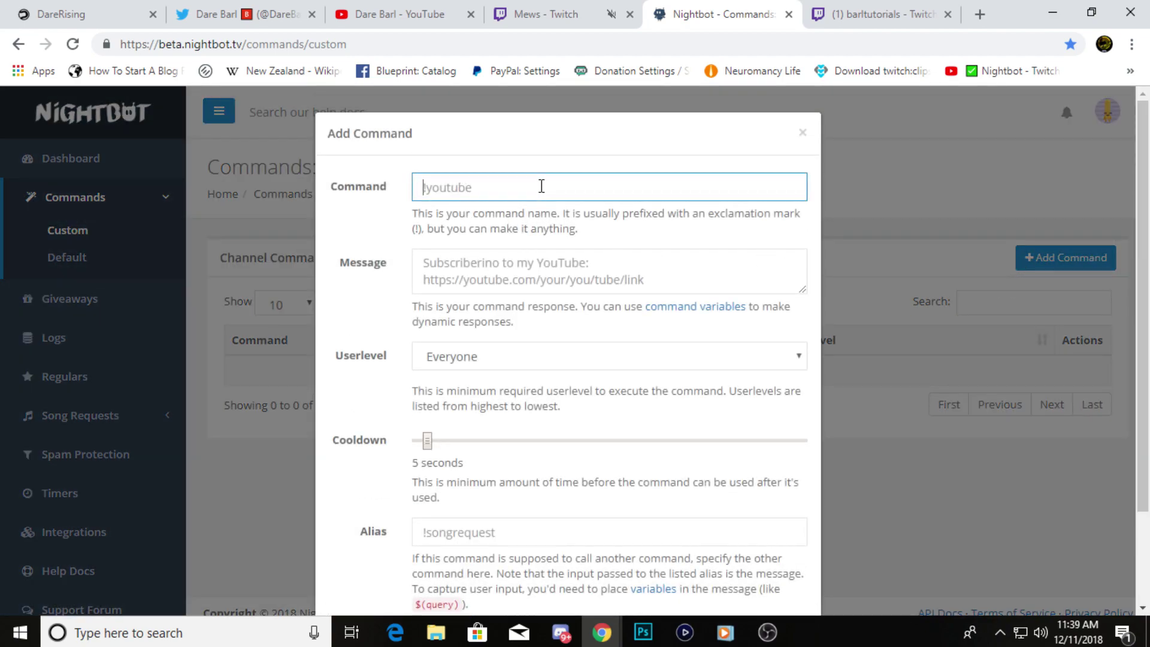
pyautogui.click(432, 262)
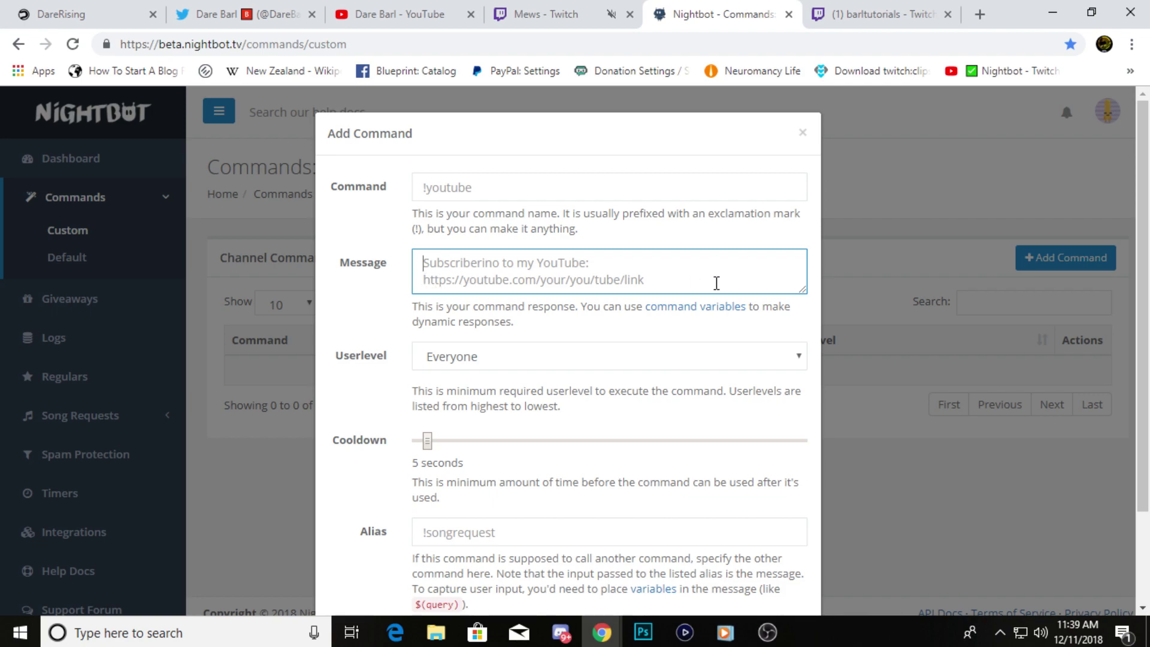
pyautogui.scroll(-2, 686, 275)
pyautogui.click(517, 280)
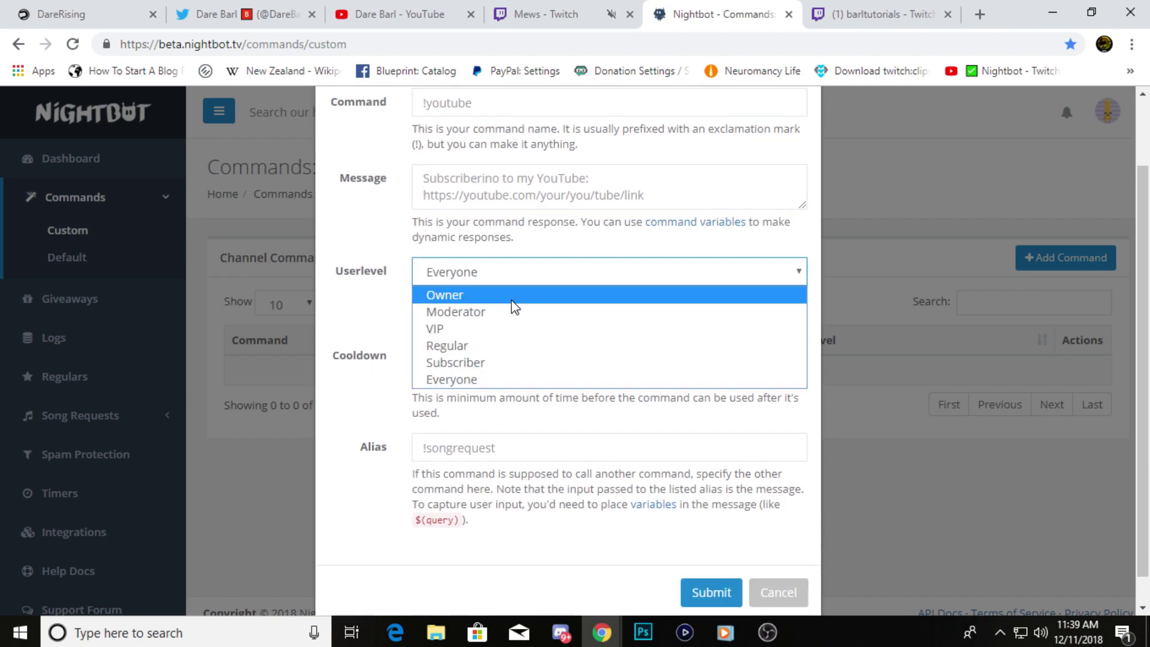
pyautogui.click(501, 379)
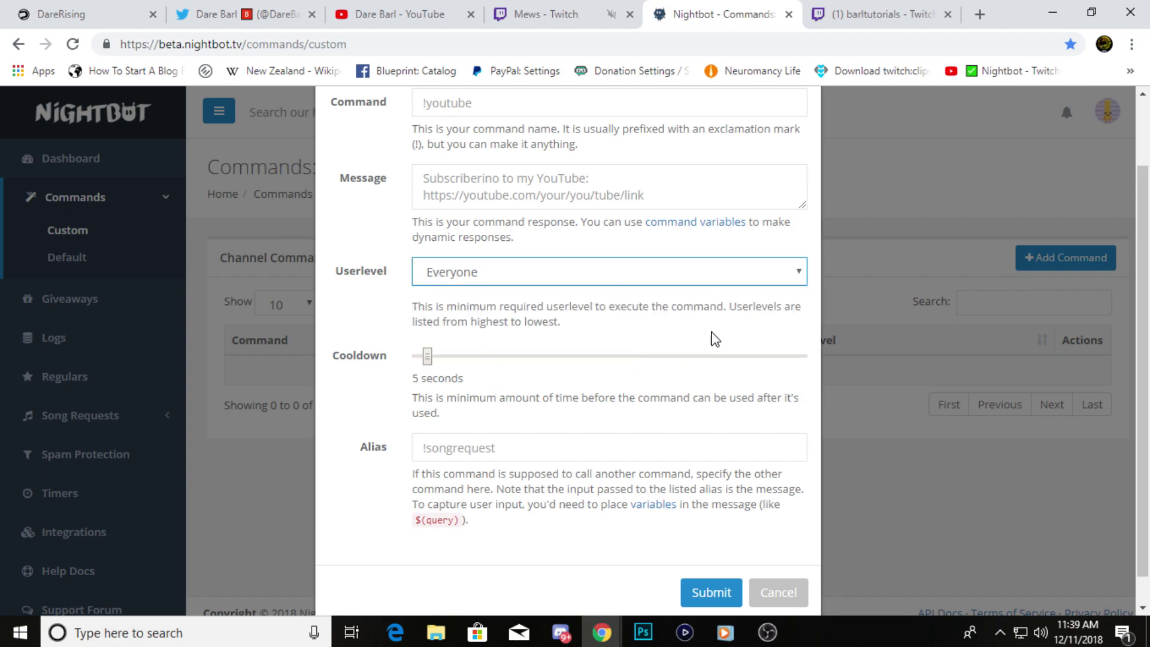
pyautogui.moveTo(429, 362)
pyautogui.mouseDown()
pyautogui.moveTo(467, 362)
pyautogui.moveTo(434, 362)
pyautogui.moveTo(461, 359)
pyautogui.moveTo(446, 359)
pyautogui.mouseUp()
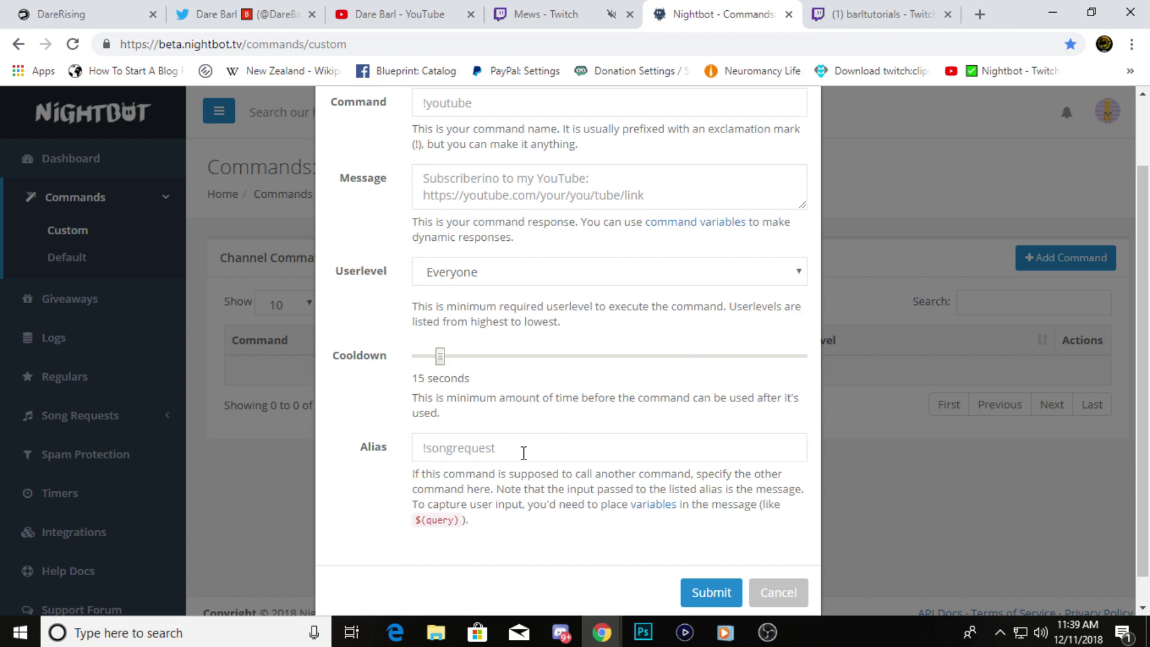
# Name the command !twitter and enter the reply 'Check out my twitter!'.
pyautogui.scroll(2, 589, 393)
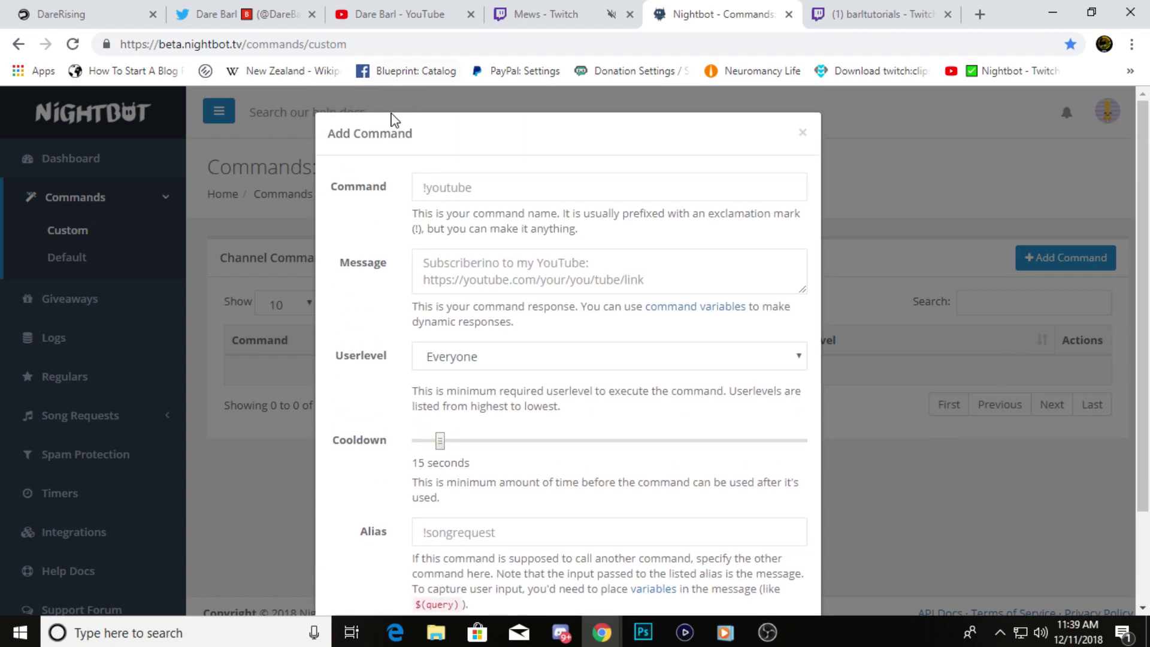
pyautogui.click(513, 175)
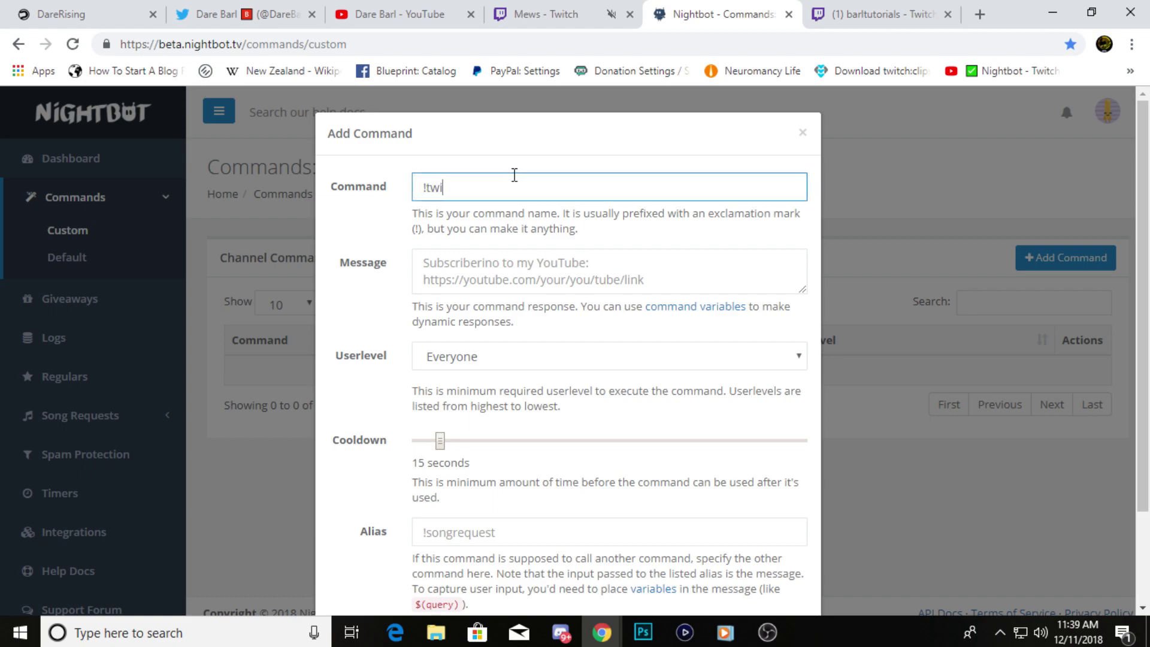
pyautogui.click(484, 264)
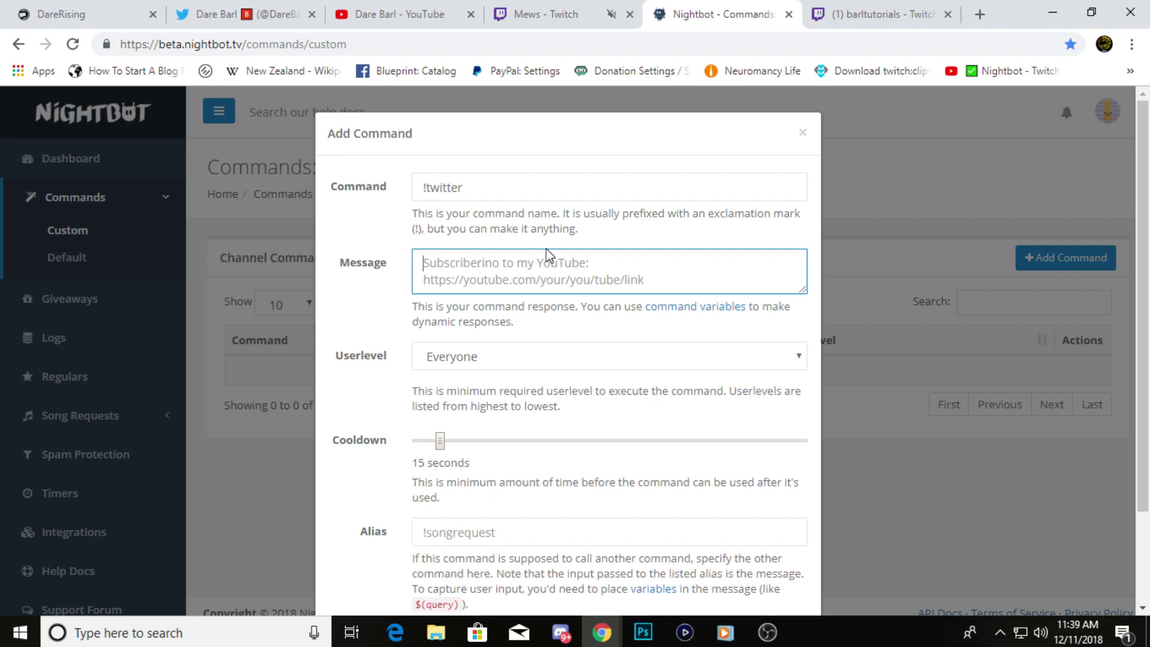
pyautogui.write('Check out my twitter!')
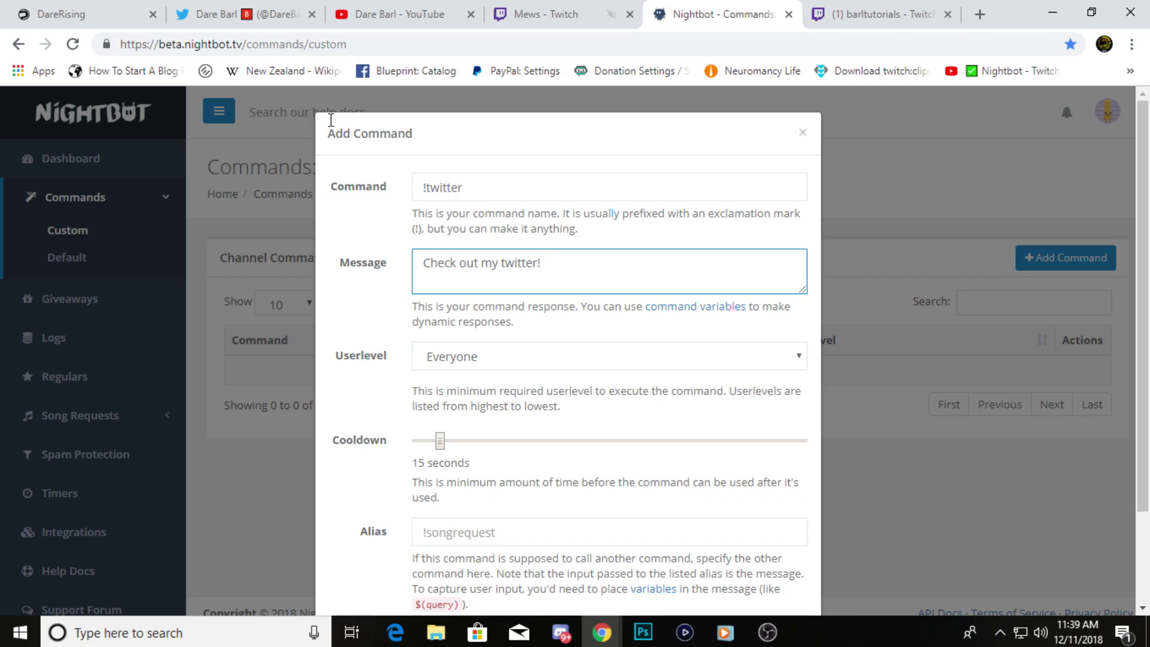
# Copy the Twitter profile URL, paste it on a new reply line, and submit the command.
pyautogui.click(249, 24)
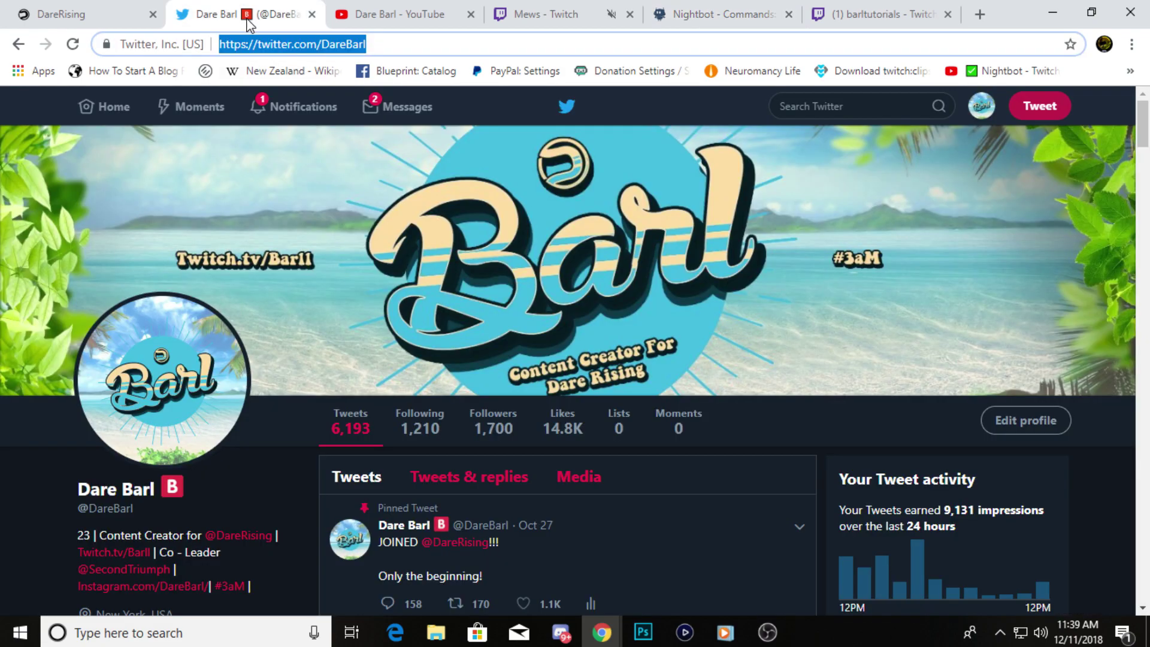
pyautogui.rightClick(278, 36)
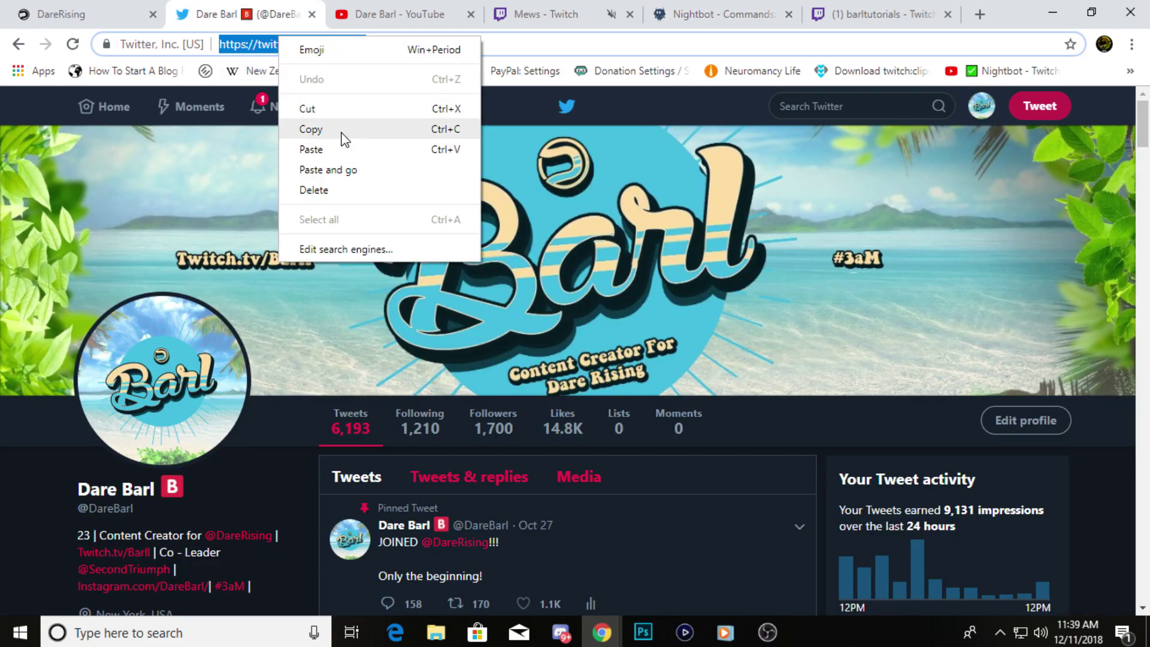
pyautogui.click(343, 132)
pyautogui.click(706, 14)
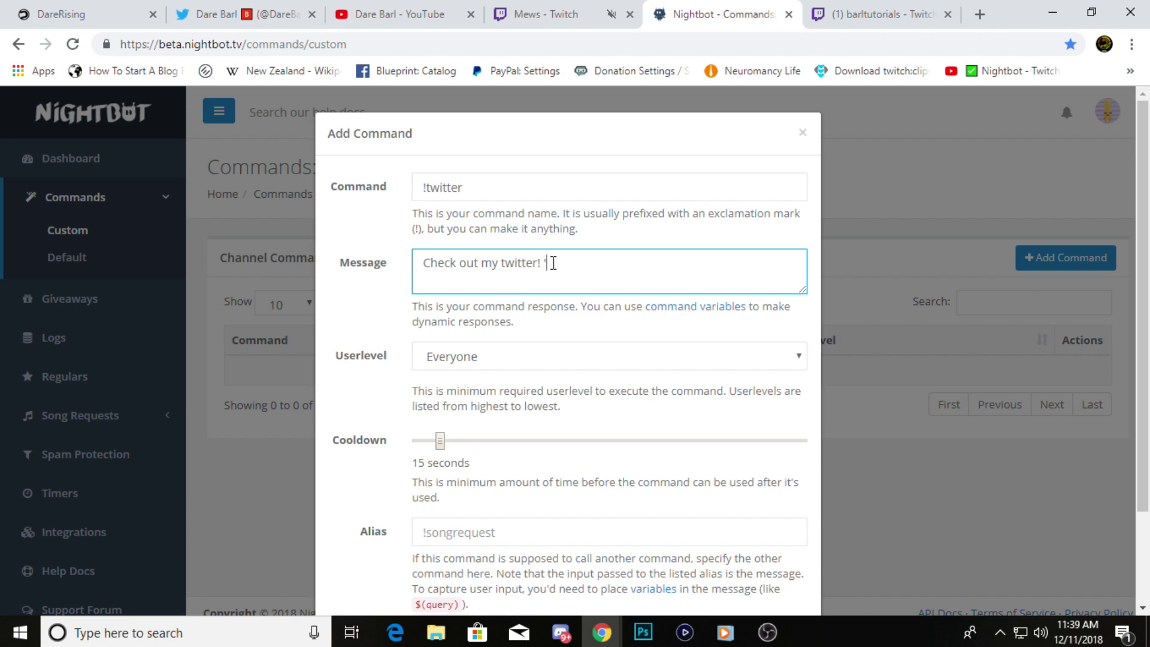
pyautogui.press('Return')
pyautogui.hotkey('ctrl', 'v')
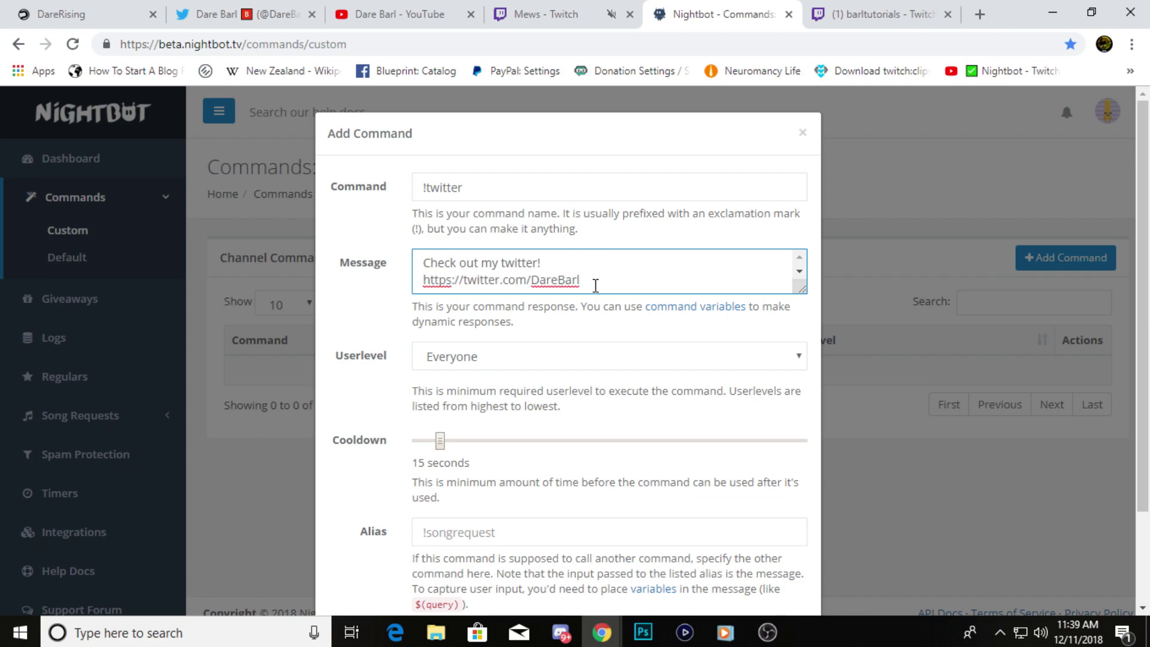
pyautogui.scroll(-2, 488, 341)
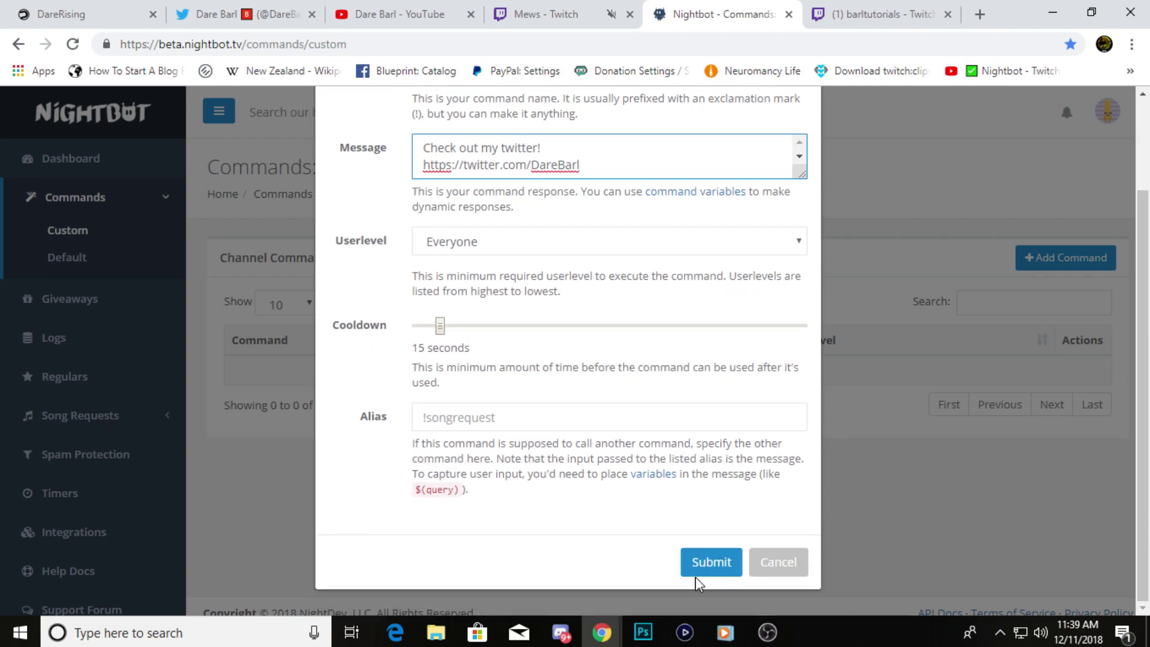
pyautogui.click(710, 563)
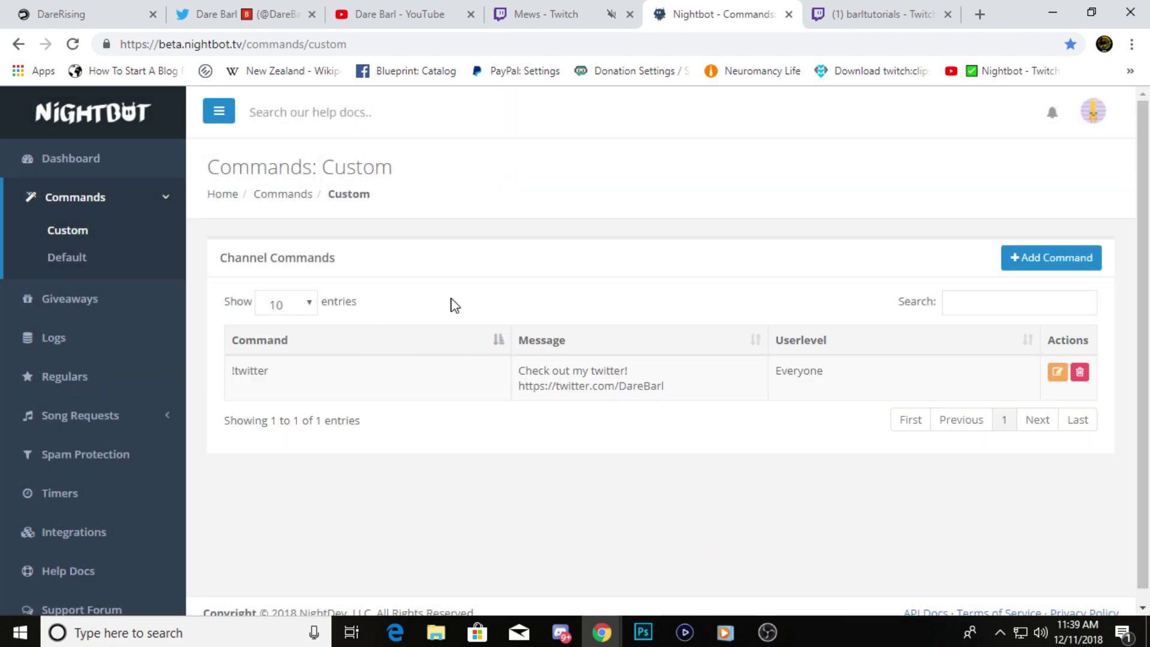
pyautogui.click(828, 13)
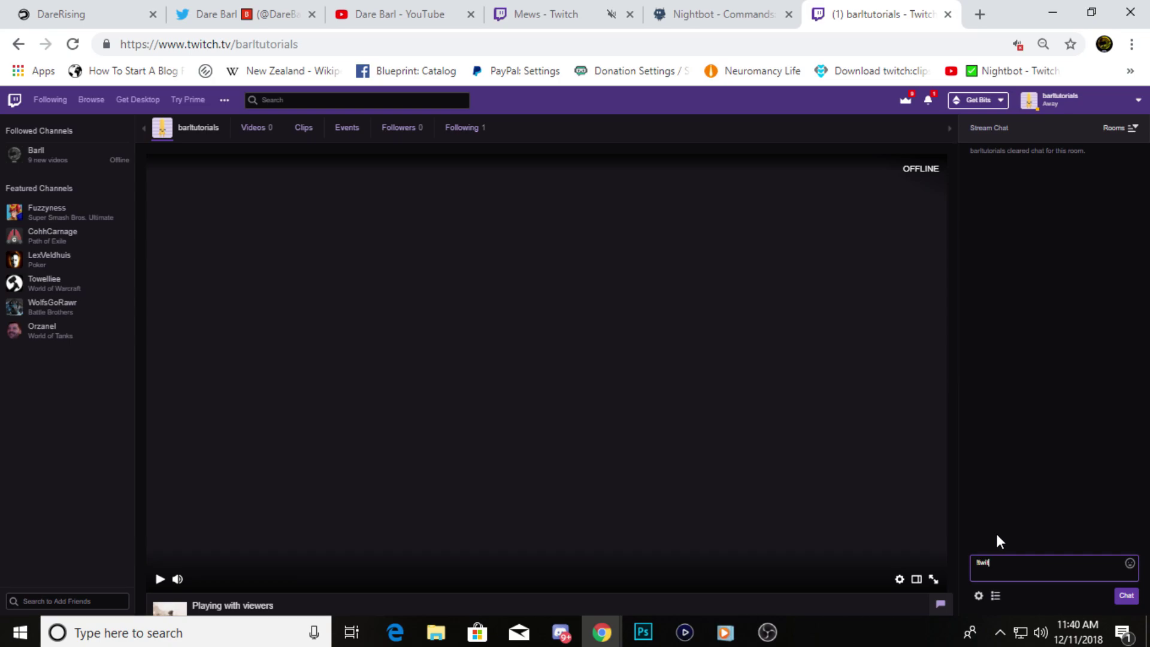
# Send !twitter in Twitch chat and check the Twitter link Nightbot replies with.
pyautogui.write('!twitter')
pyautogui.press('Return')
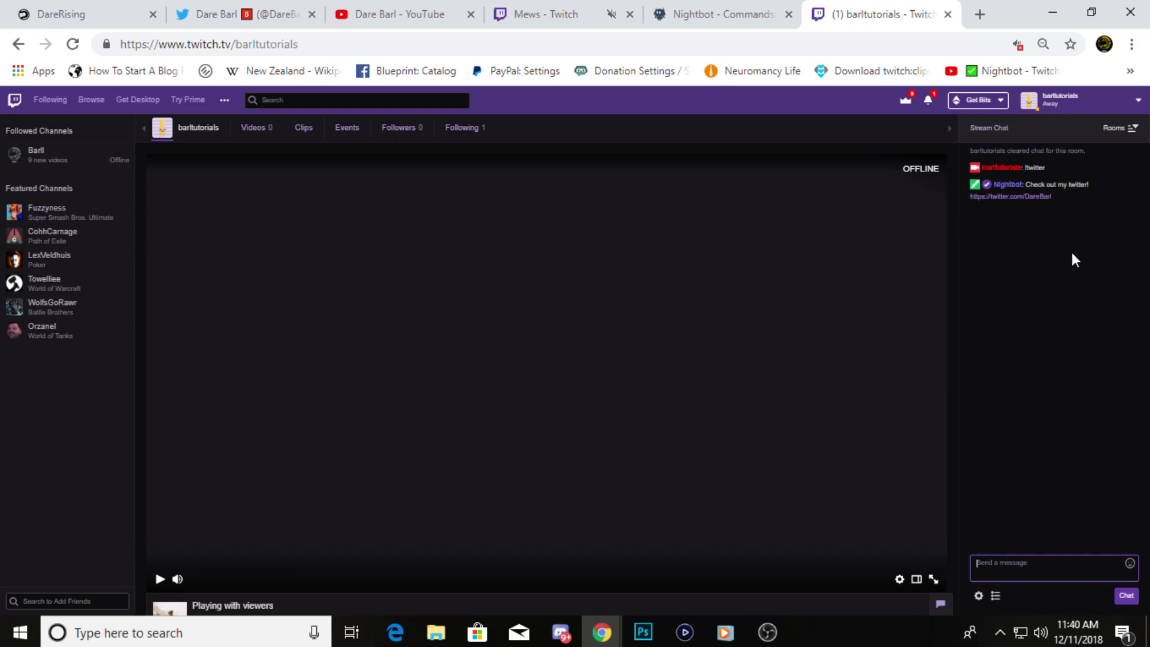
pyautogui.moveTo(1028, 185); pyautogui.dragTo(1131, 199)
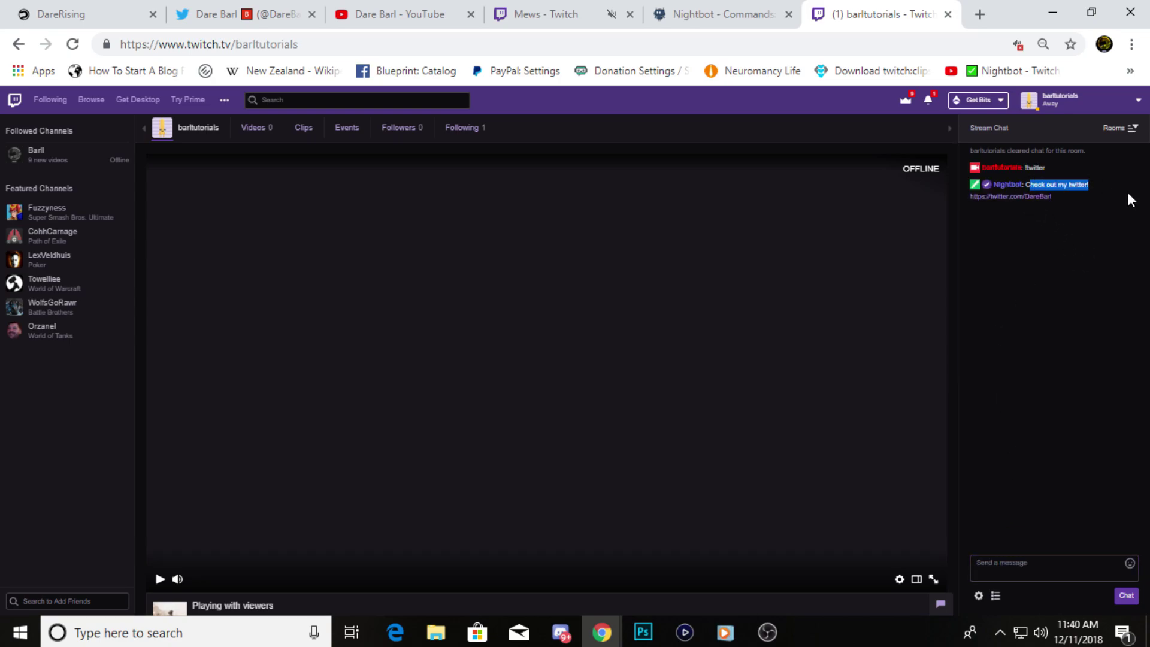
pyautogui.click(1011, 185)
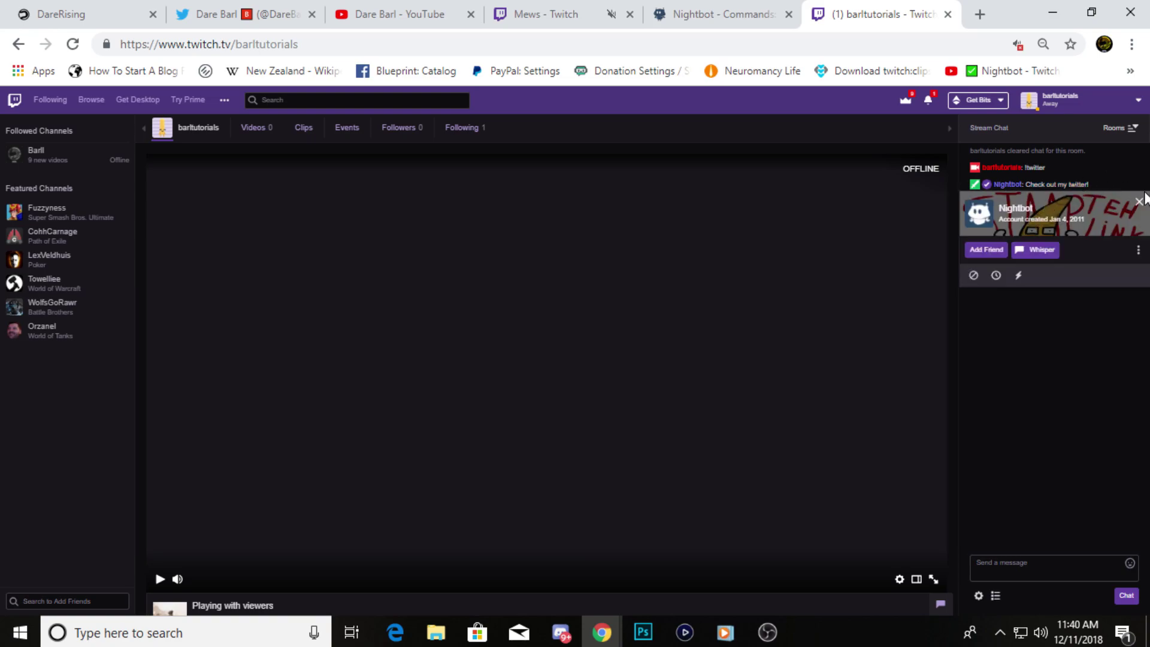
pyautogui.click(1138, 201)
pyautogui.click(1024, 202)
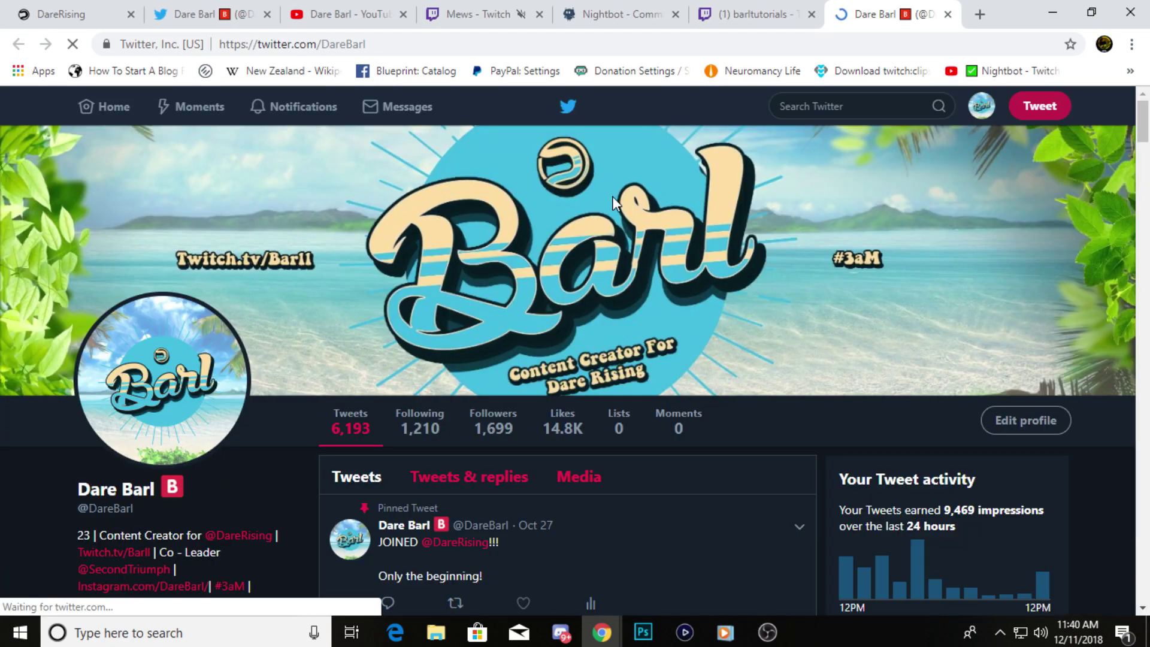
pyautogui.click(947, 13)
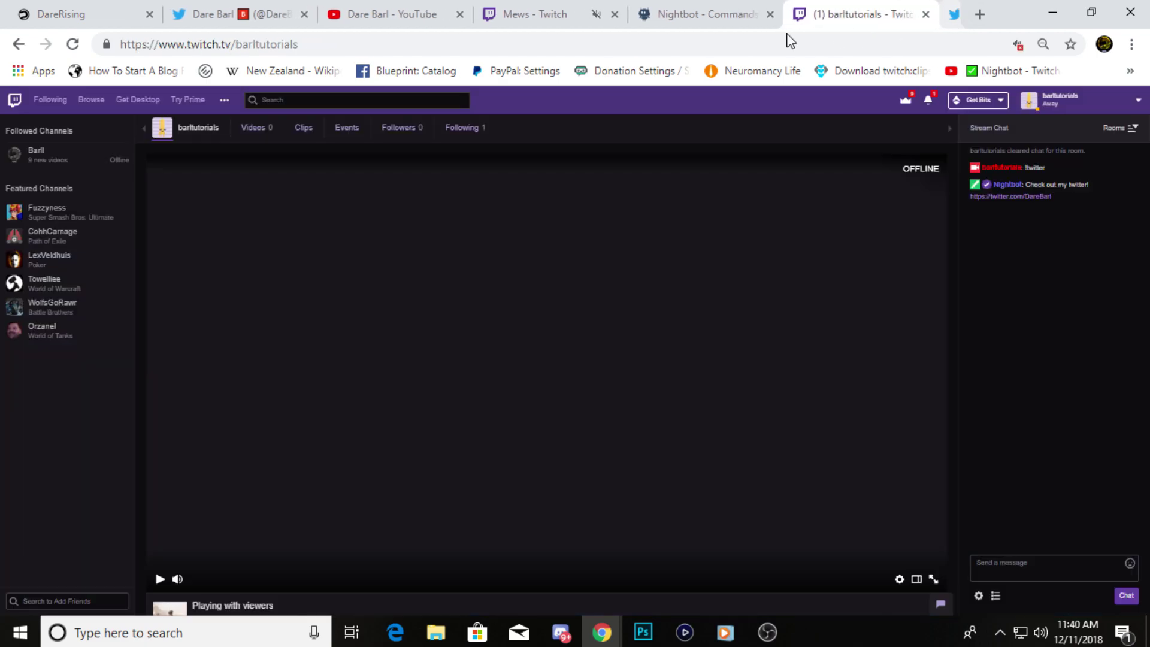
pyautogui.click(688, 14)
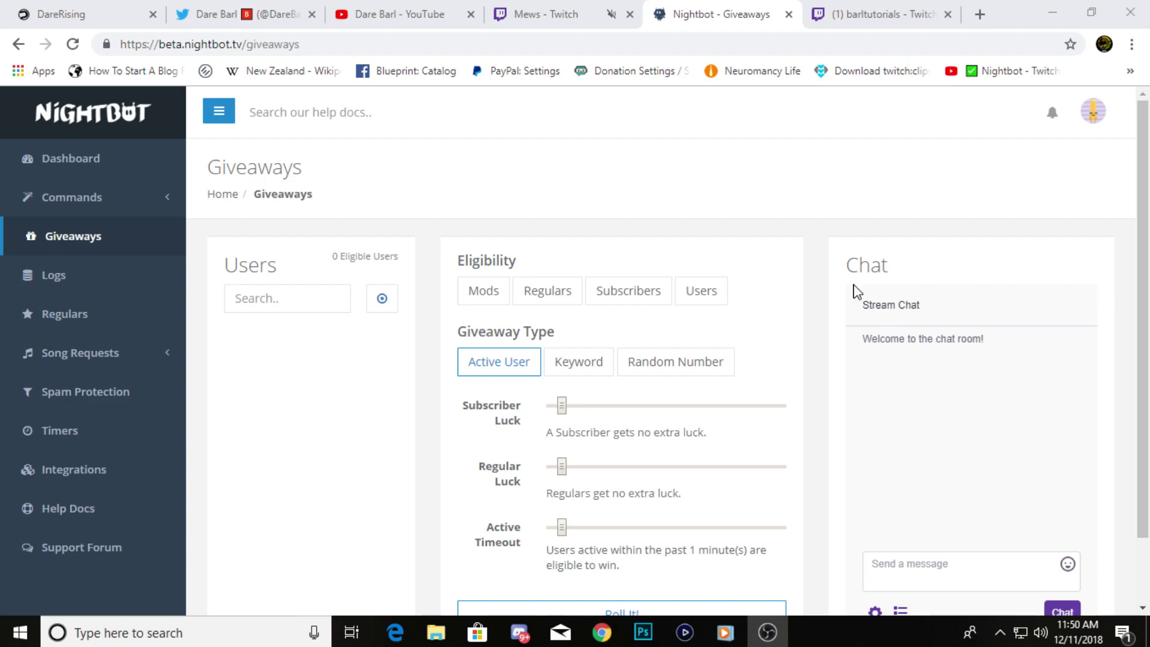
# Look over the Users and Eligibility sections of the Giveaways page.
pyautogui.moveTo(231, 263); pyautogui.dragTo(307, 267)
pyautogui.click(285, 272)
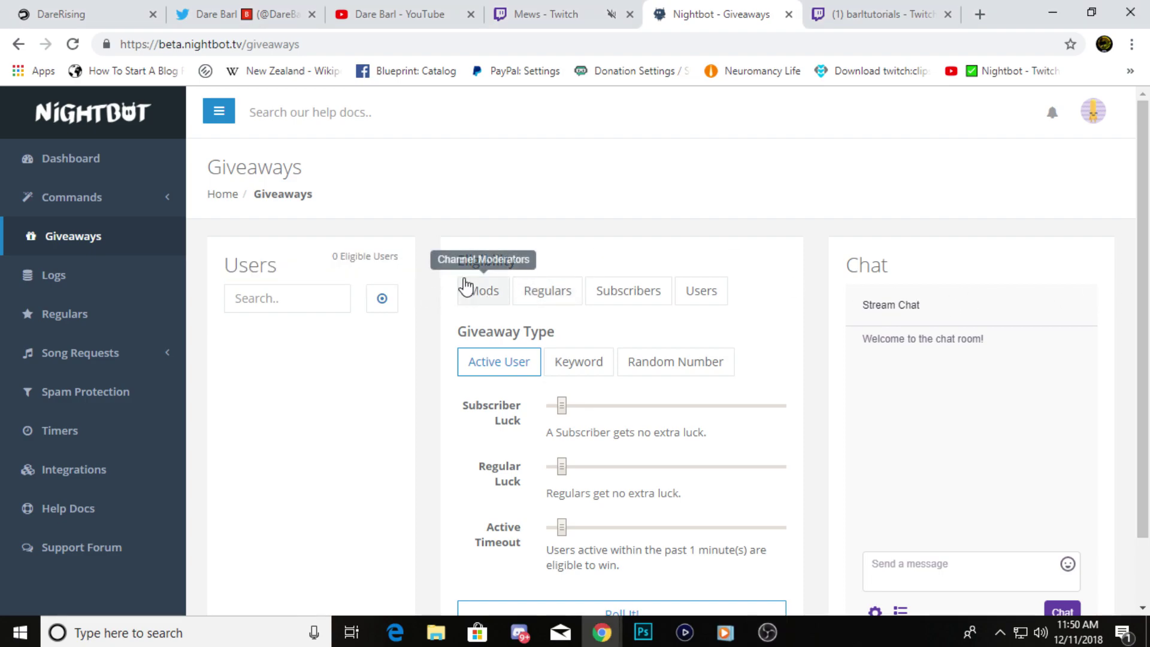
pyautogui.moveTo(467, 260); pyautogui.dragTo(623, 271)
pyautogui.click(626, 282)
pyautogui.scroll(-1, 647, 287)
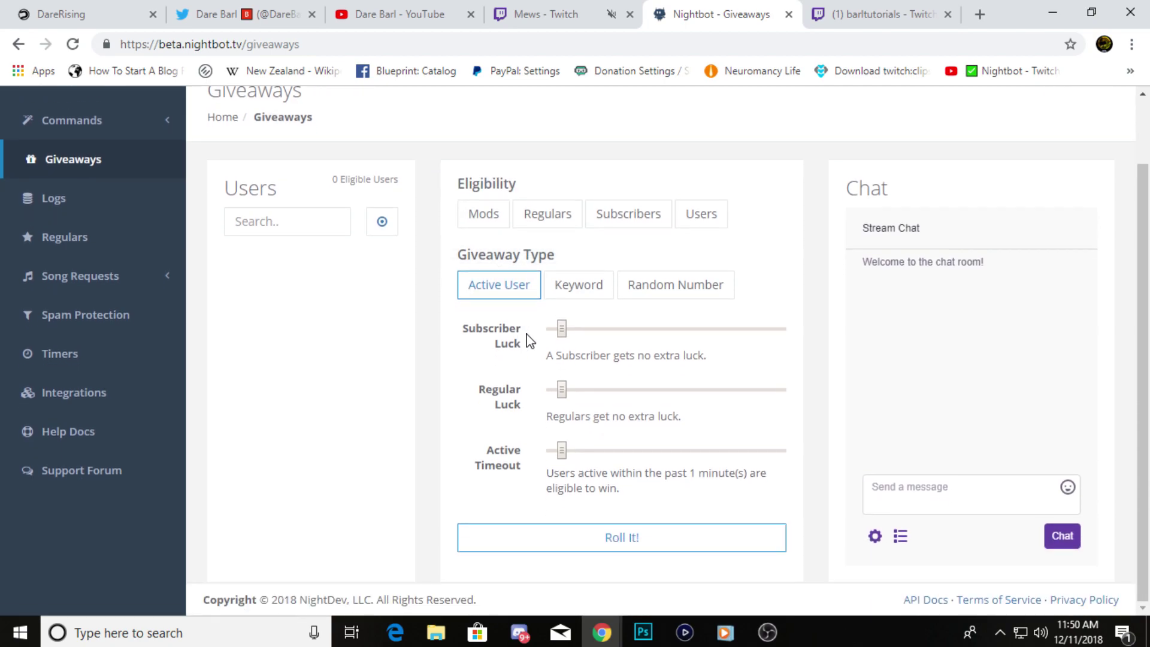
pyautogui.scroll(1, 658, 294)
pyautogui.scroll(-1, 669, 299)
pyautogui.scroll(-1, 670, 300)
pyautogui.moveTo(456, 183); pyautogui.dragTo(539, 180)
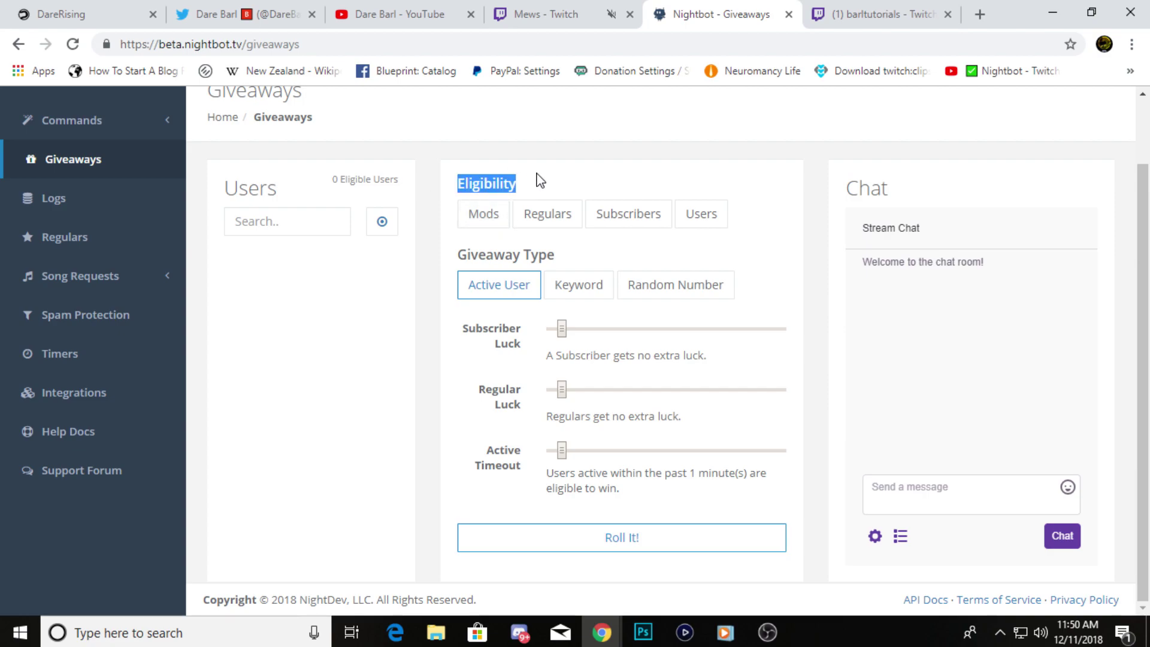
pyautogui.click(529, 194)
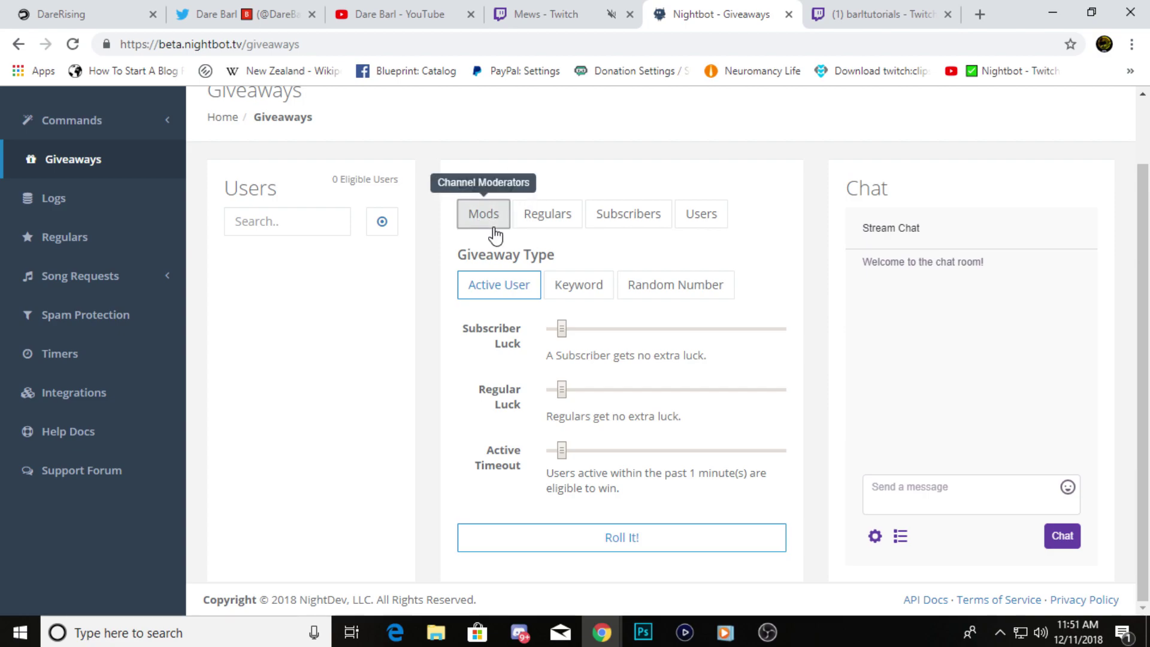
# Try the Mods, Subscribers, Regulars and Users eligibility options, then adjust Subscriber Luck and Active Timeout.
pyautogui.click(482, 214)
pyautogui.click(632, 221)
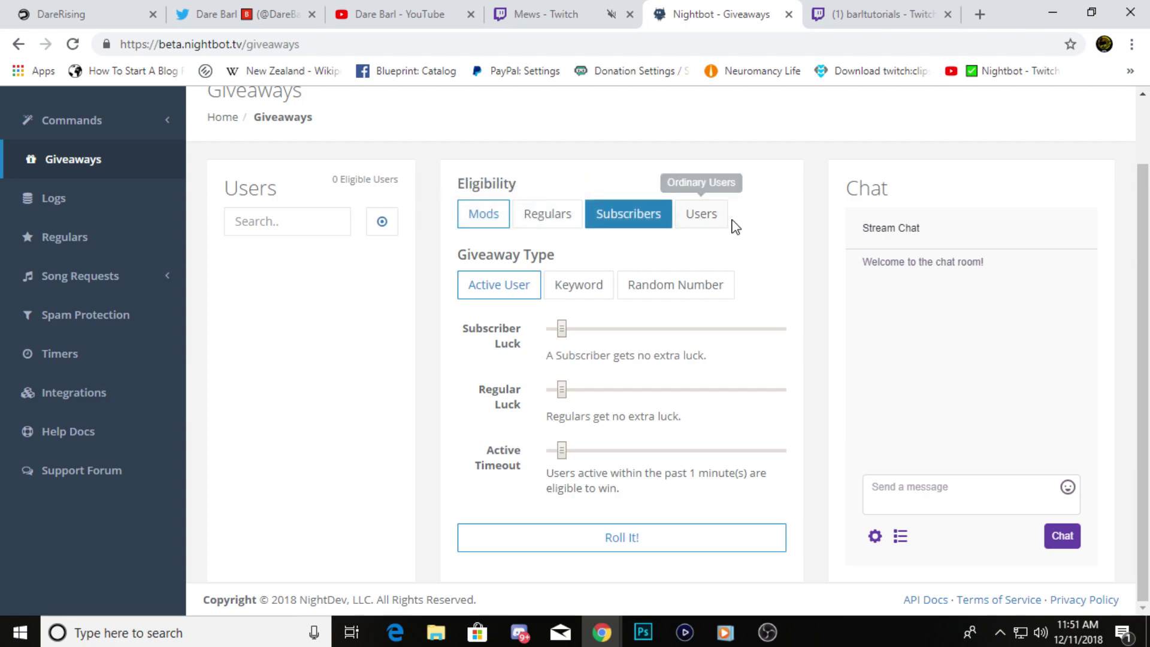
pyautogui.click(482, 213)
pyautogui.click(566, 220)
pyautogui.click(700, 214)
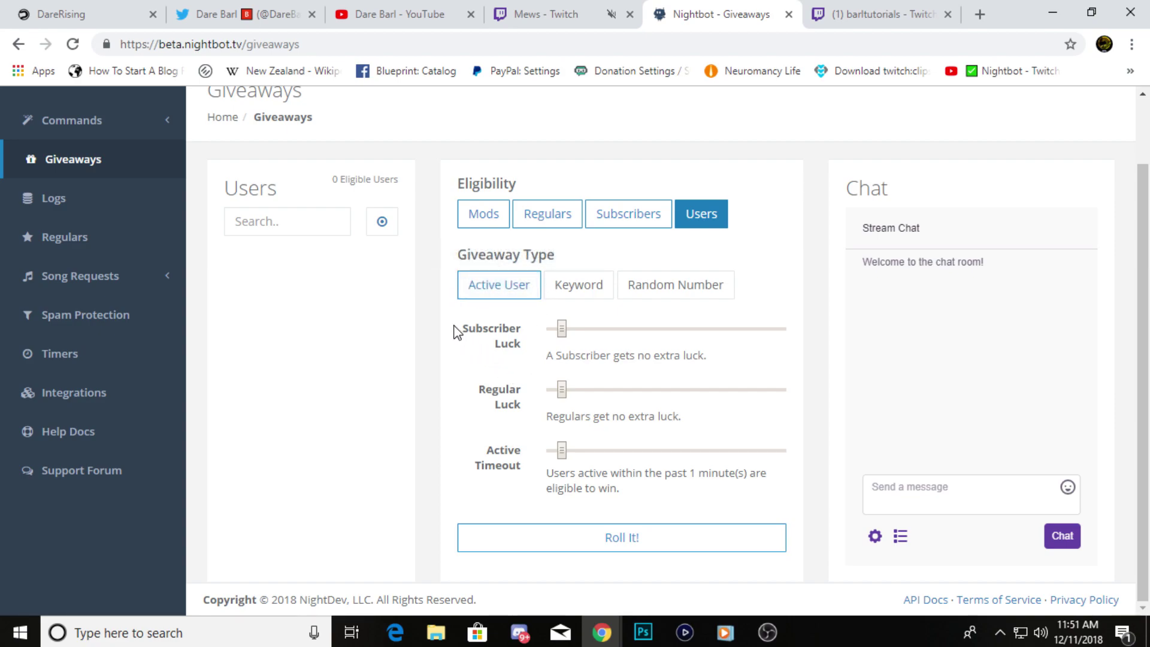
pyautogui.moveTo(457, 331); pyautogui.dragTo(562, 333)
pyautogui.click(542, 351)
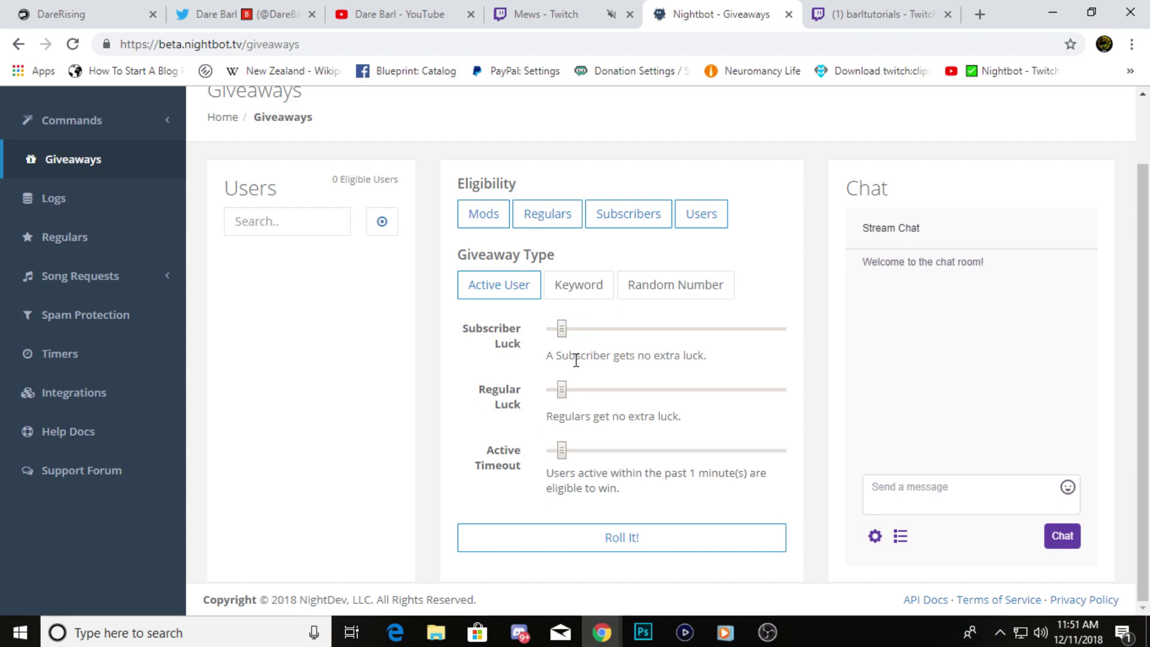
pyautogui.moveTo(561, 389)
pyautogui.mouseDown()
pyautogui.moveTo(846, 385)
pyautogui.moveTo(562, 392)
pyautogui.mouseUp()
pyautogui.moveTo(570, 458); pyautogui.dragTo(537, 456)
# Switch the giveaway to Keyword with keyword 'poggers' and enable Anti Spam.
pyautogui.click(580, 299)
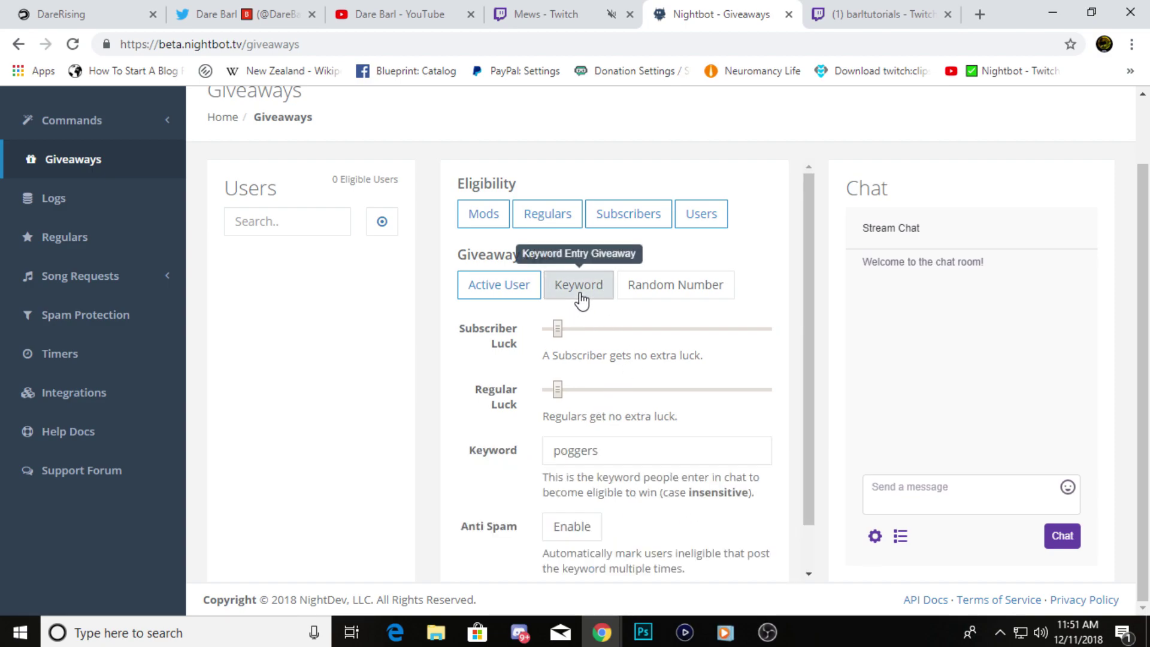
pyautogui.scroll(-1, 658, 390)
pyautogui.doubleClick(683, 398)
pyautogui.click(623, 405)
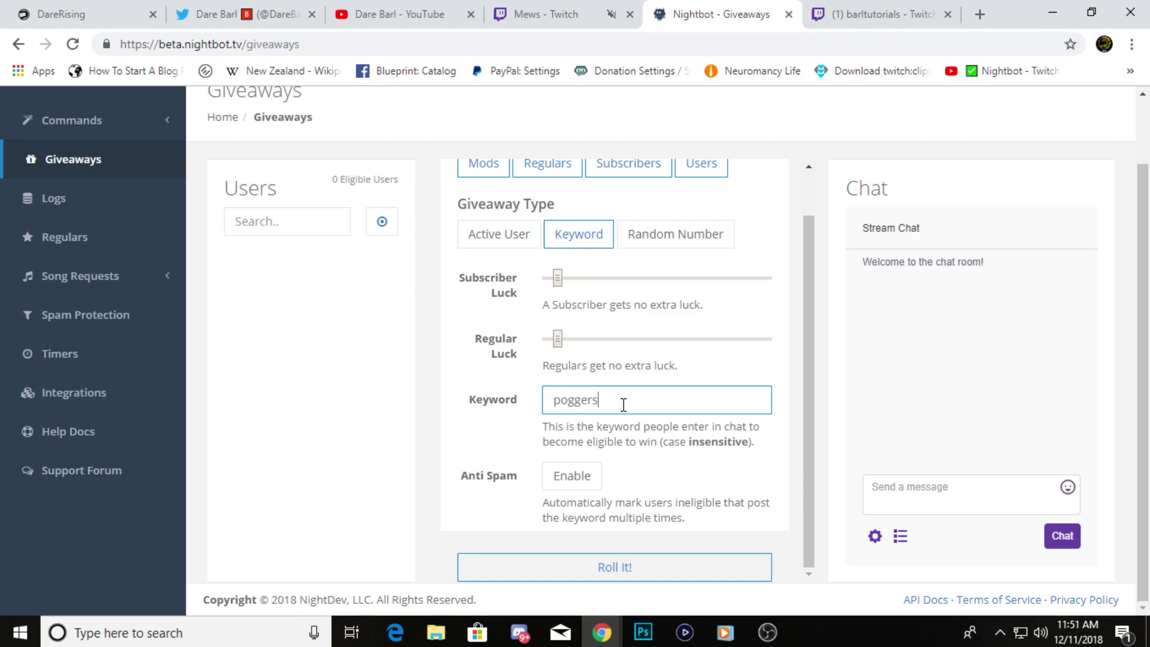
pyautogui.moveTo(623, 405); pyautogui.dragTo(518, 409)
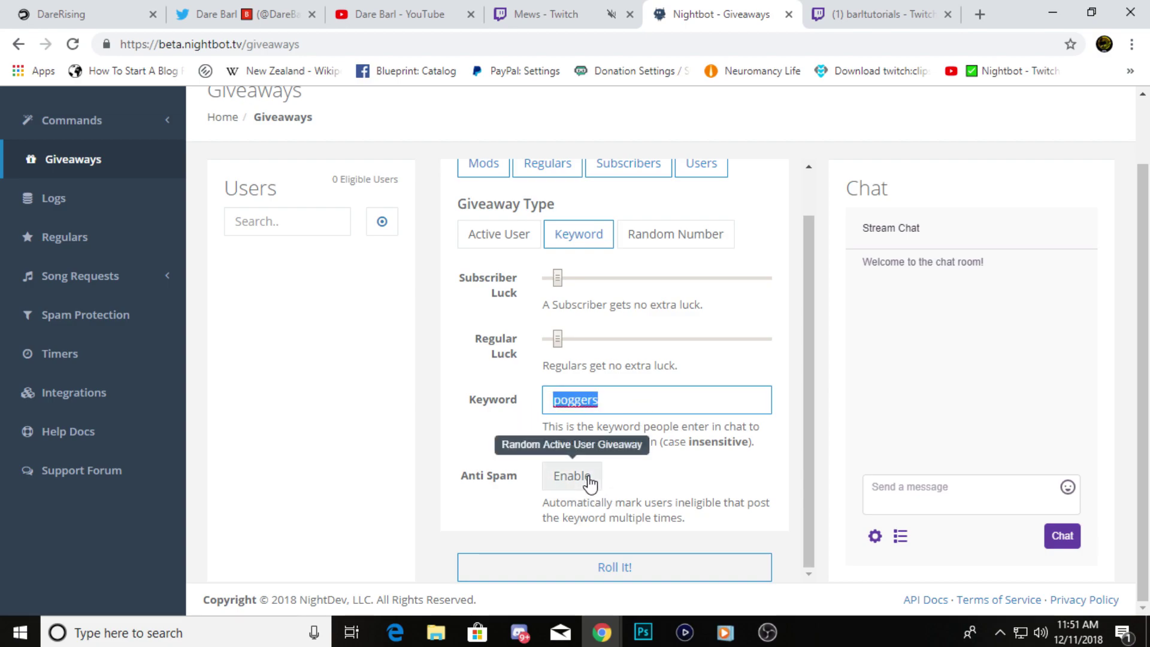
pyautogui.moveTo(539, 502); pyautogui.dragTo(706, 519)
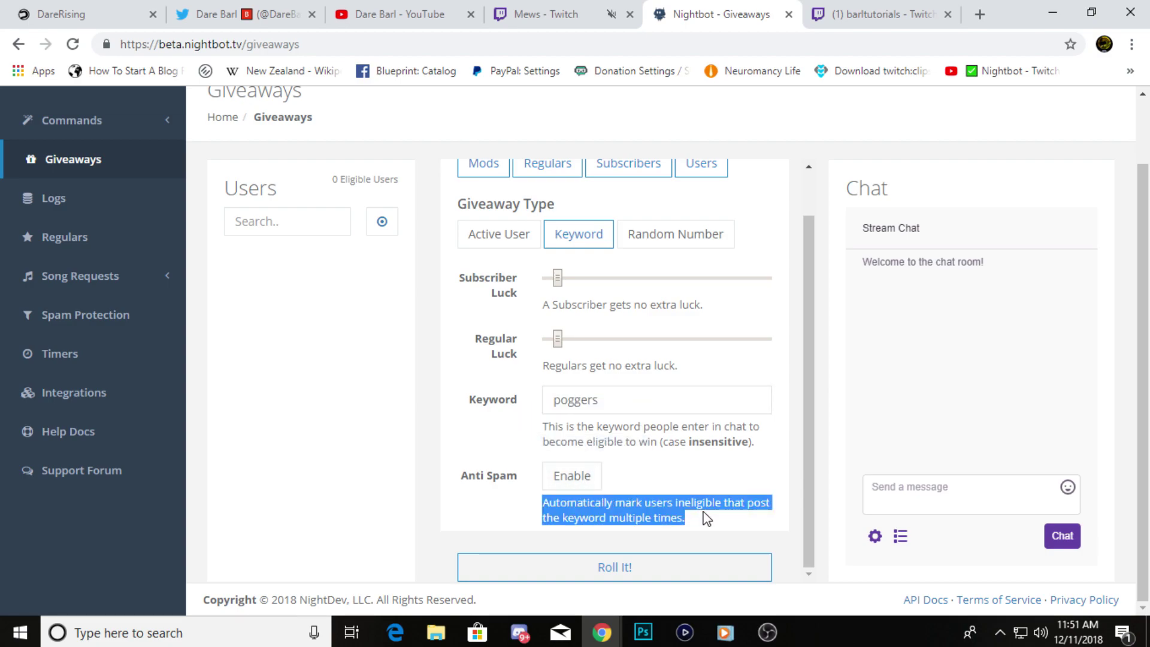
pyautogui.click(576, 476)
pyautogui.scroll(-1, 599, 476)
pyautogui.moveTo(557, 475)
pyautogui.mouseDown()
pyautogui.moveTo(782, 490)
pyautogui.moveTo(563, 492)
pyautogui.mouseUp()
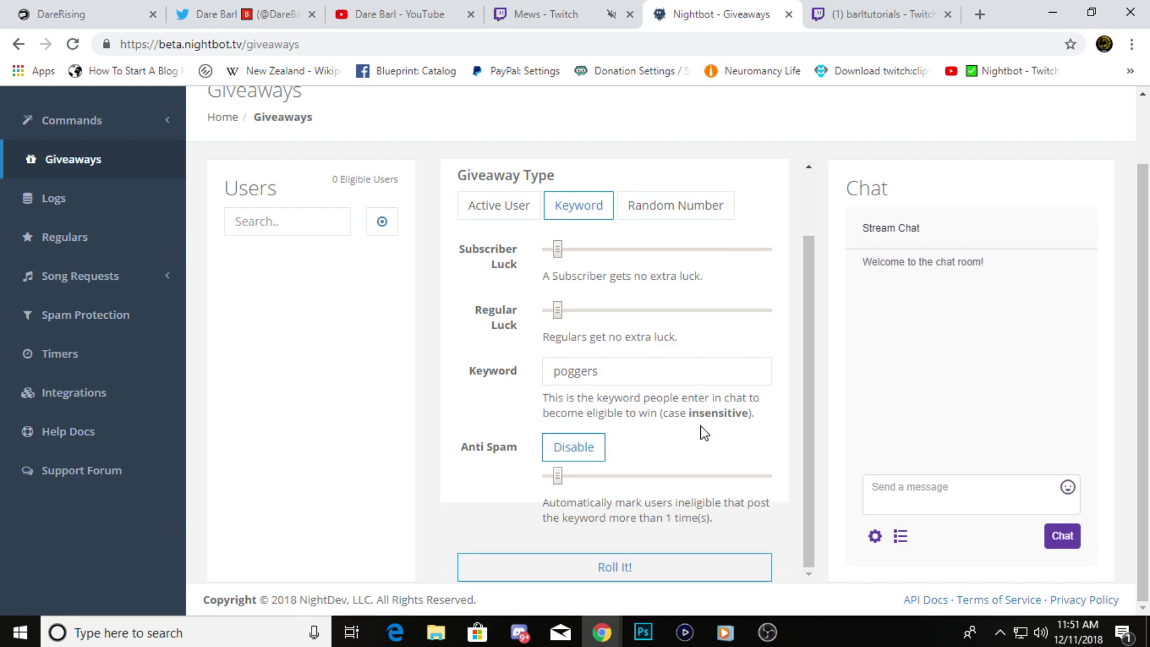
pyautogui.scroll(3, 584, 390)
pyautogui.moveTo(557, 390)
pyautogui.mouseDown()
pyautogui.moveTo(622, 392)
pyautogui.moveTo(557, 396)
pyautogui.mouseUp()
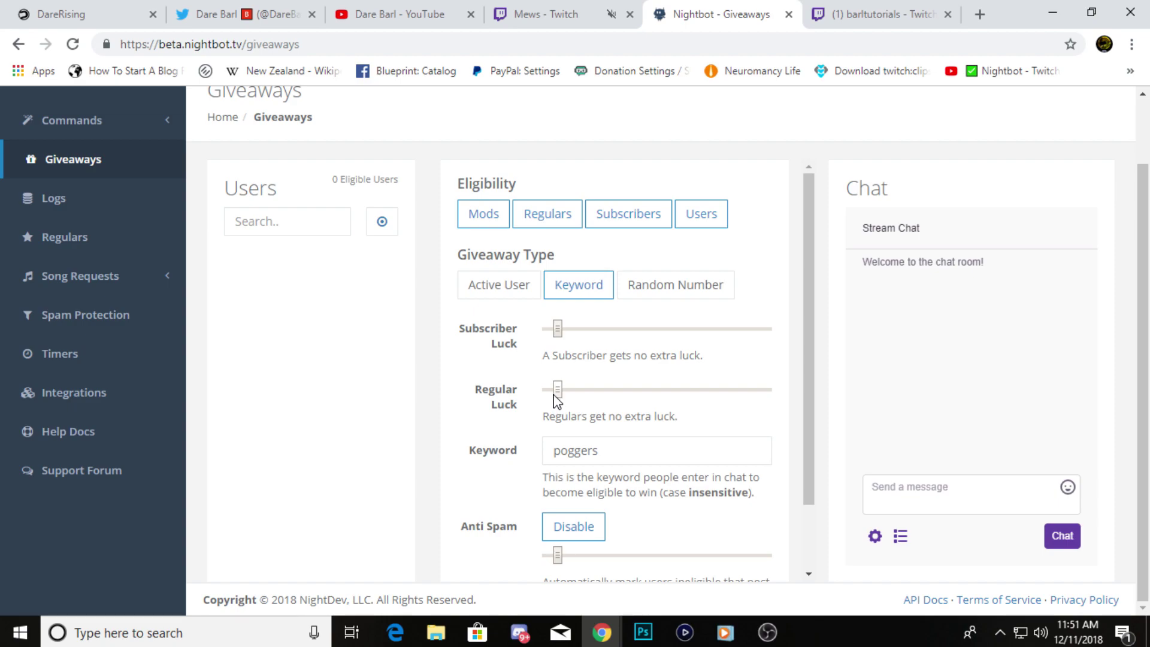
# Switch the giveaway to Random Number, then view the channel chat logs.
pyautogui.click(676, 283)
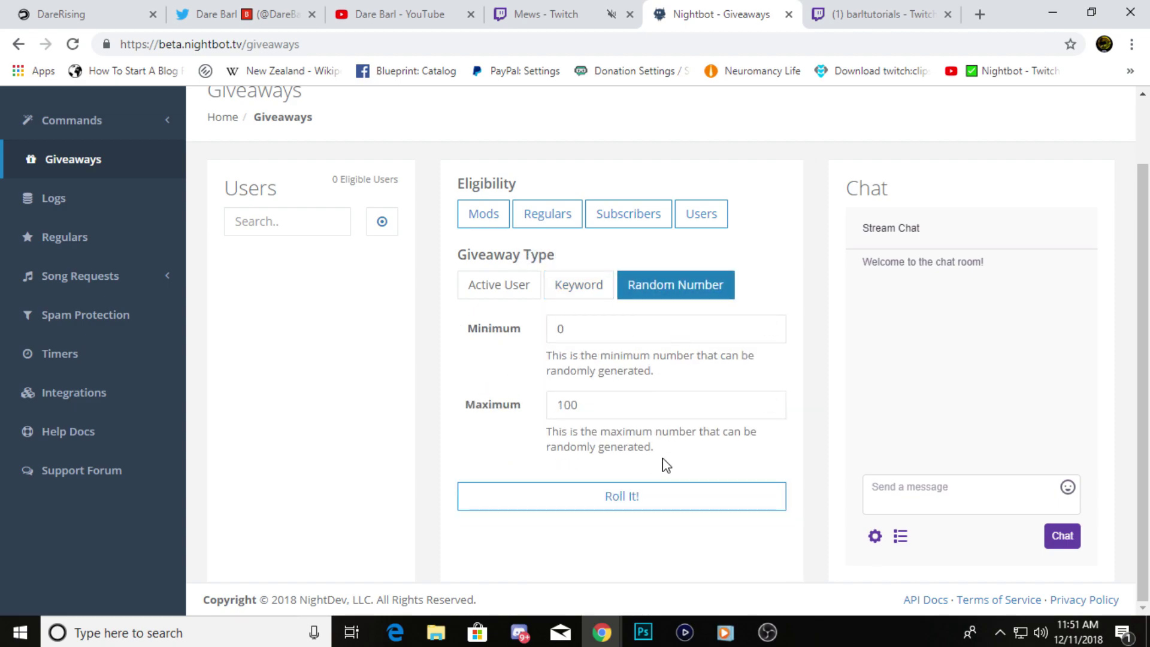
pyautogui.scroll(2, 653, 436)
pyautogui.scroll(-2, 243, 306)
pyautogui.click(103, 207)
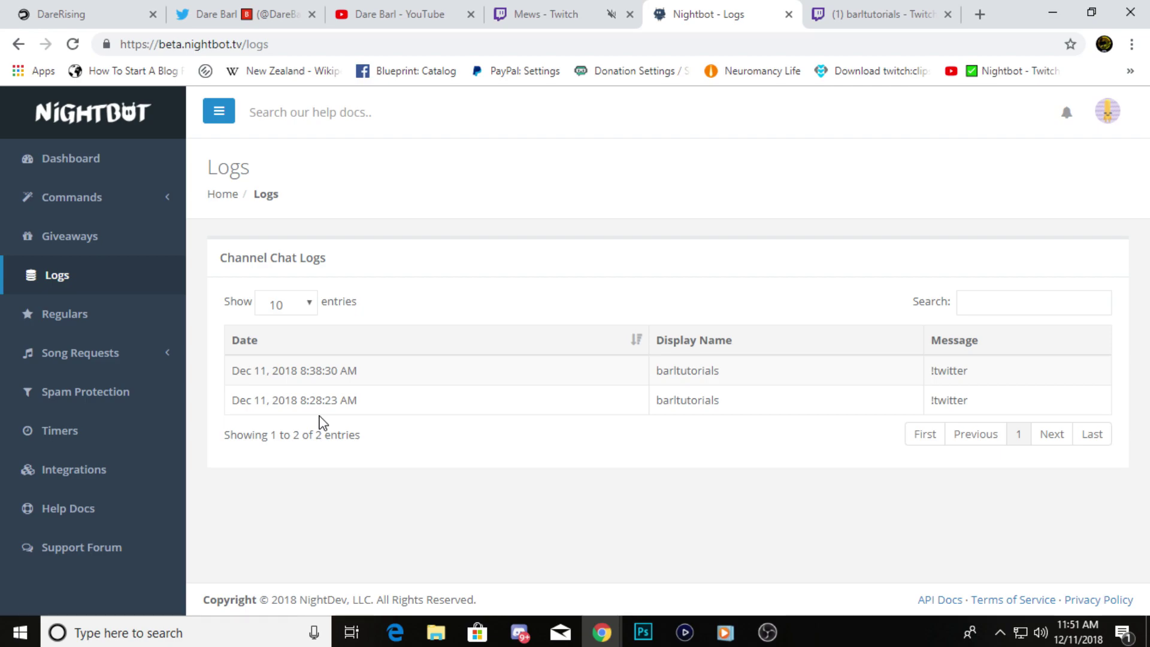
# Check the empty Regulars list and browse the Monstercat song request playlist.
pyautogui.click(86, 327)
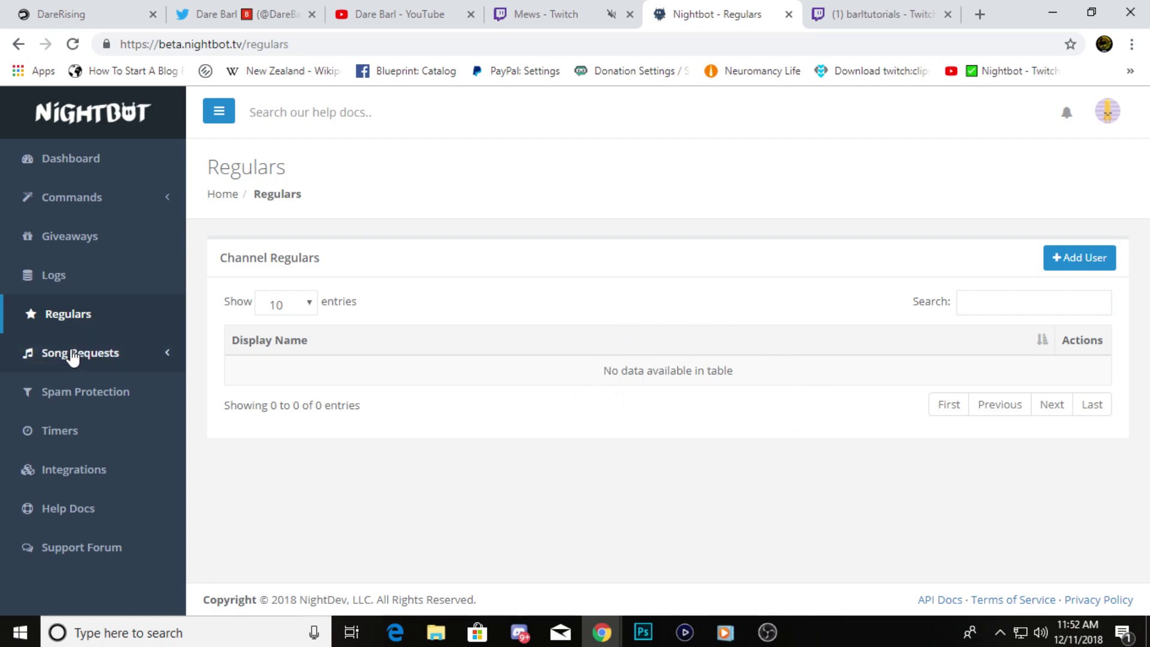
pyautogui.click(91, 356)
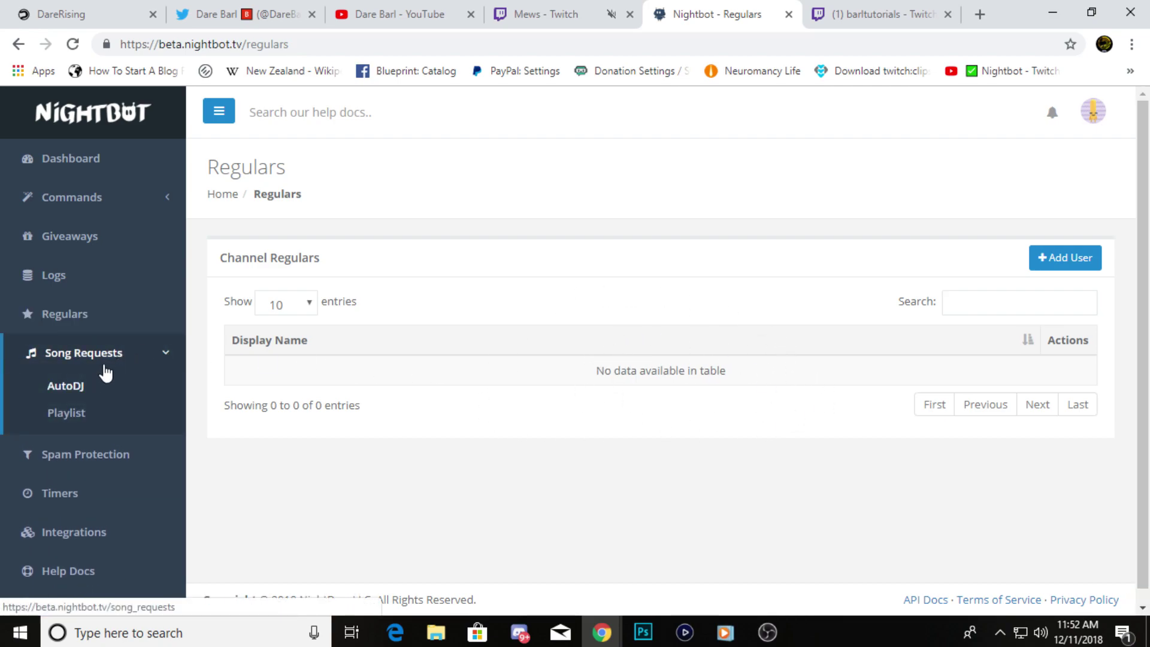
pyautogui.click(90, 389)
pyautogui.click(87, 414)
pyautogui.scroll(-1, 448, 411)
pyautogui.scroll(-3, 448, 411)
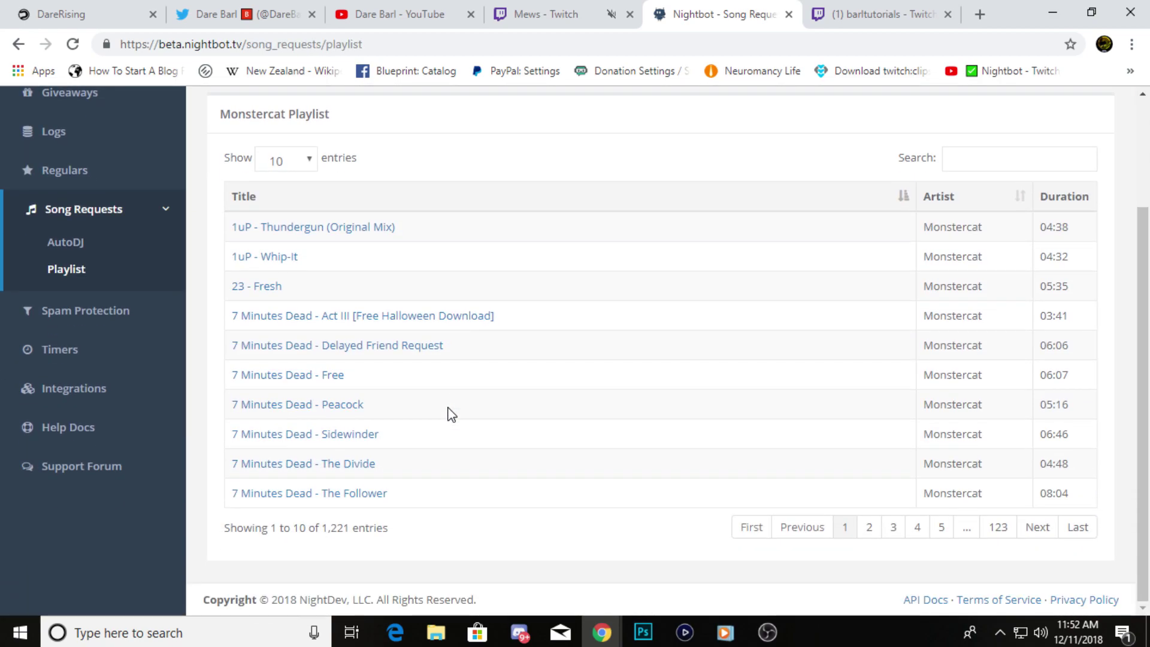
pyautogui.scroll(3, 447, 411)
pyautogui.scroll(-3, 440, 413)
pyautogui.scroll(3, 431, 415)
# Pause the currently playing song on the AutoDJ page.
pyautogui.click(133, 383)
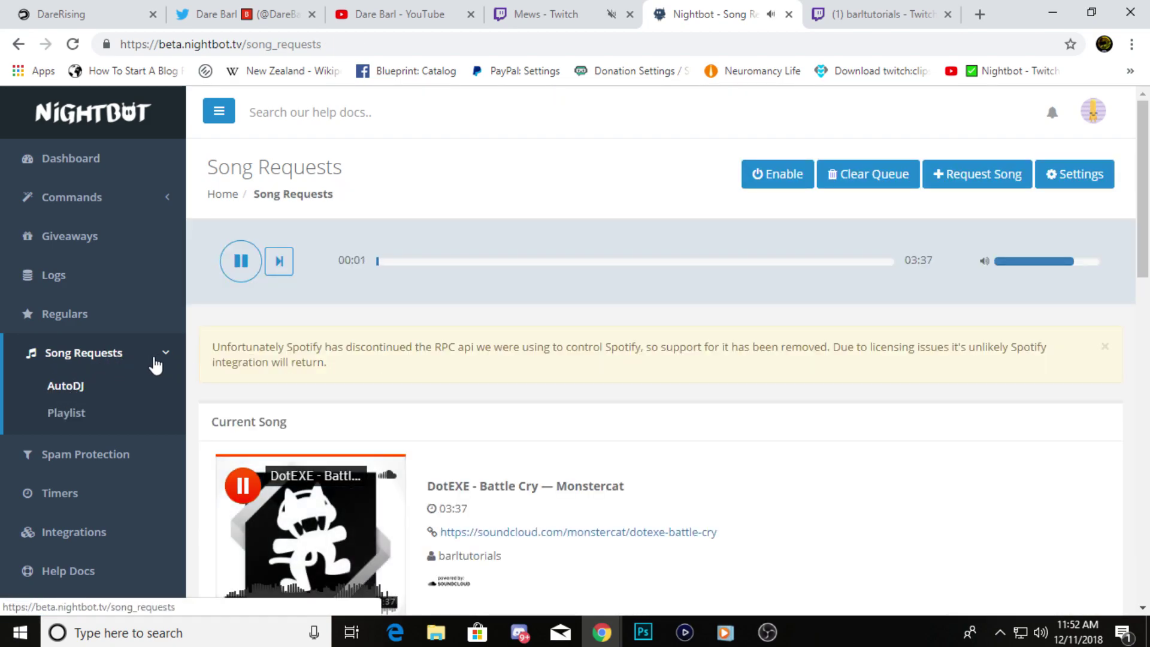
pyautogui.click(240, 261)
pyautogui.scroll(-1, 106, 420)
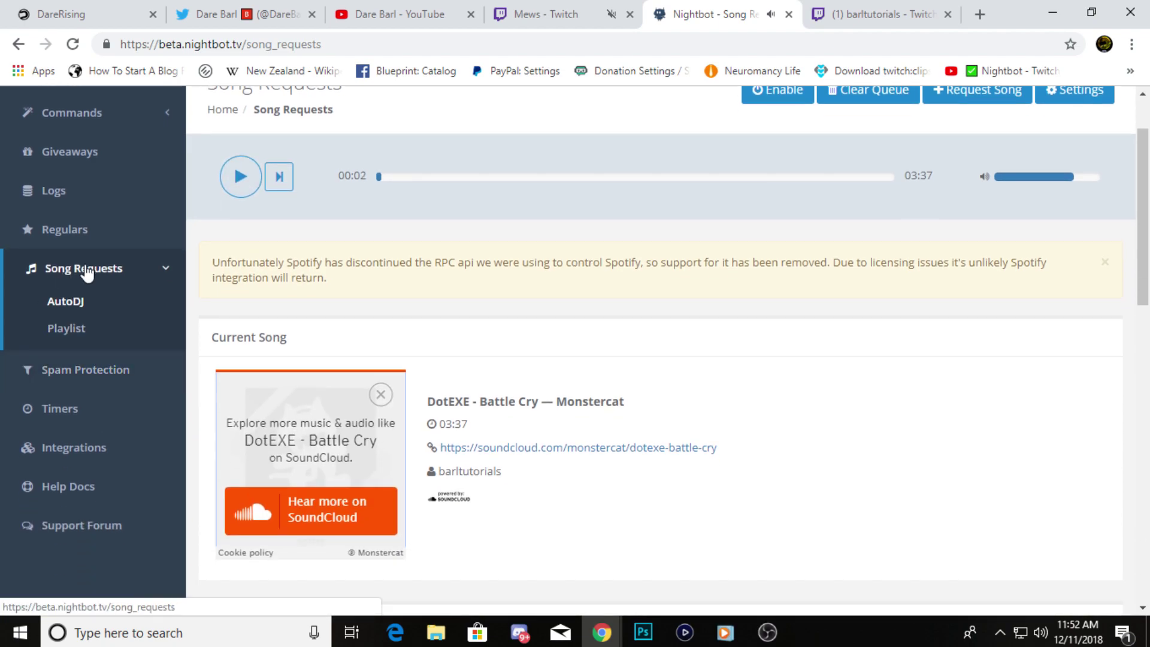
pyautogui.click(139, 381)
# Review the spam filters: five enabled, and Repetitions the only one disabled.
pyautogui.scroll(-1, 309, 398)
pyautogui.scroll(-1, 359, 329)
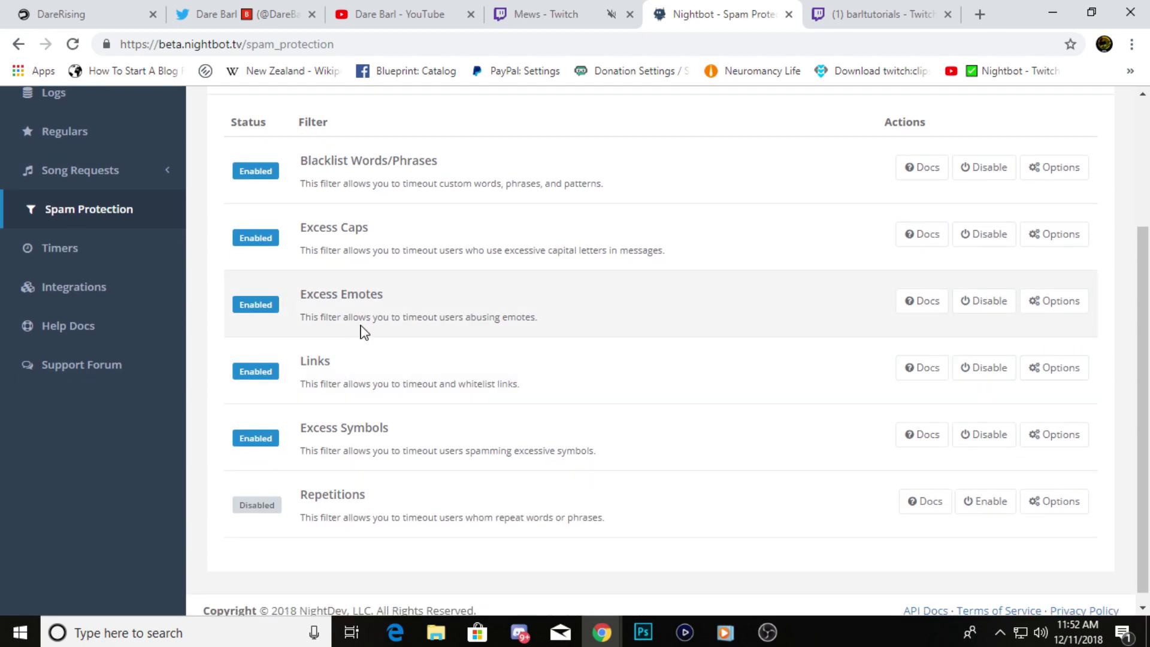
pyautogui.scroll(1, 371, 359)
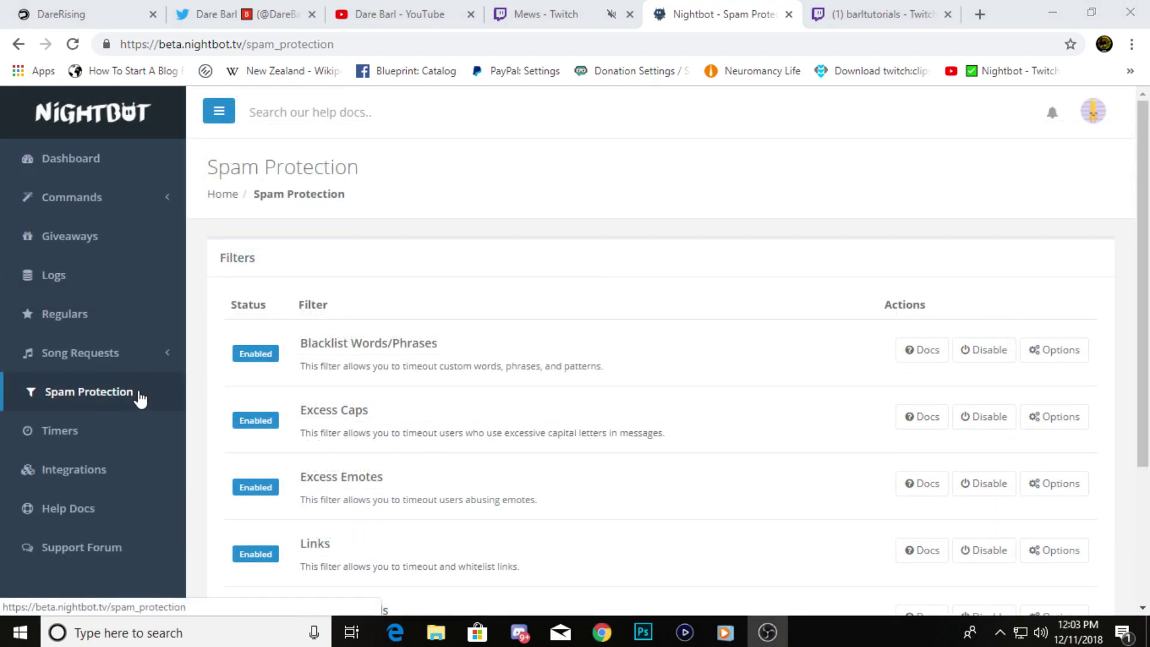
pyautogui.scroll(-1, 363, 401)
pyautogui.scroll(-2, 363, 400)
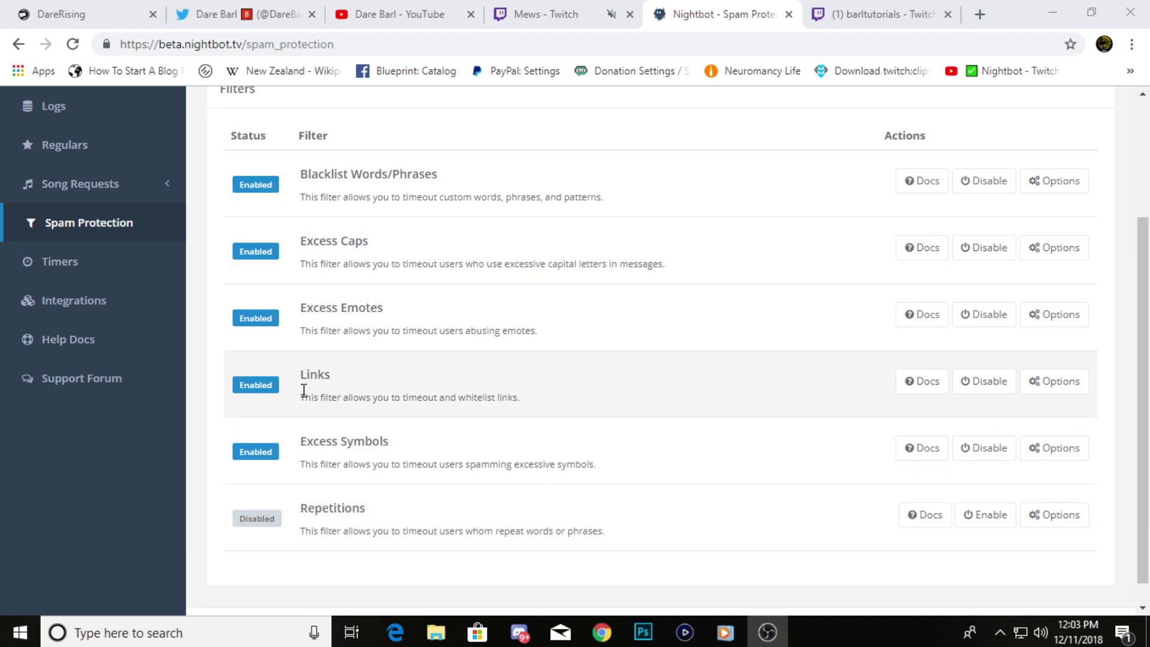
pyautogui.scroll(-1, 420, 389)
pyautogui.scroll(3, 456, 461)
pyautogui.scroll(-3, 487, 480)
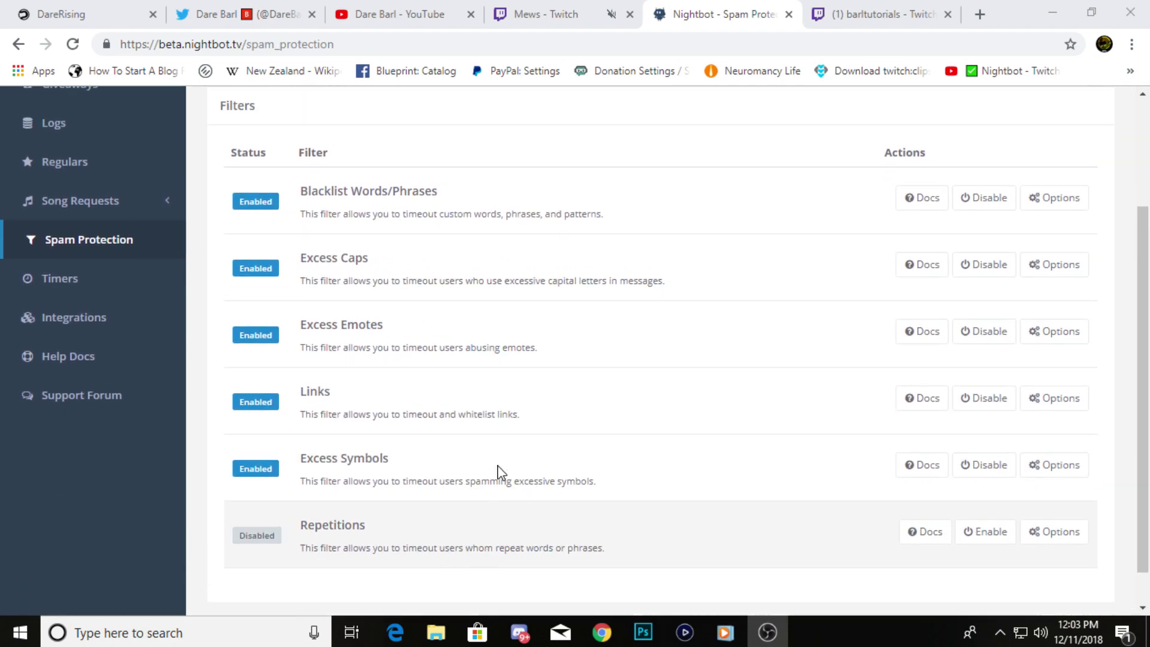
pyautogui.scroll(3, 501, 472)
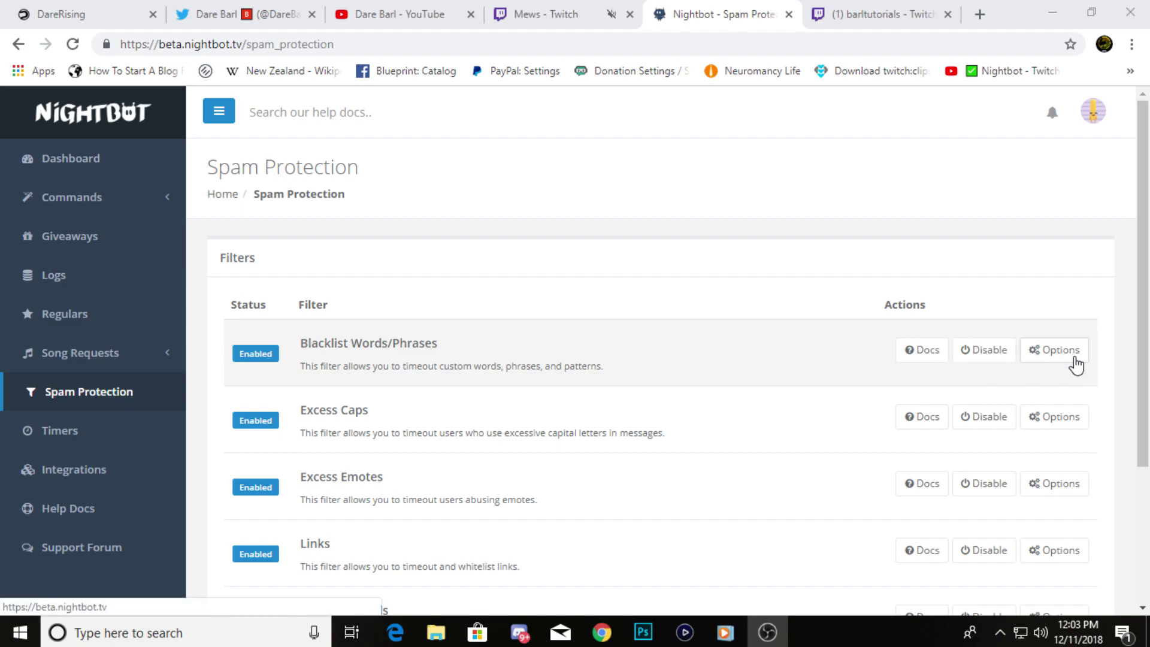
pyautogui.scroll(-3, 1072, 366)
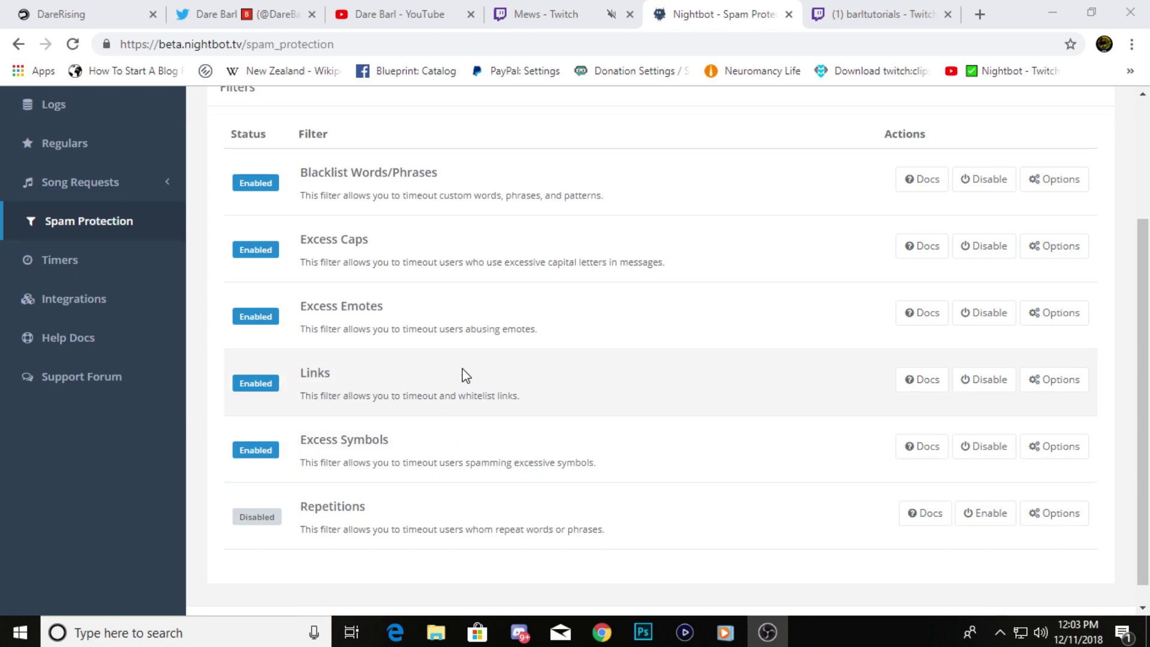
pyautogui.scroll(-1, 464, 375)
pyautogui.scroll(3, 465, 368)
pyautogui.scroll(-2, 285, 354)
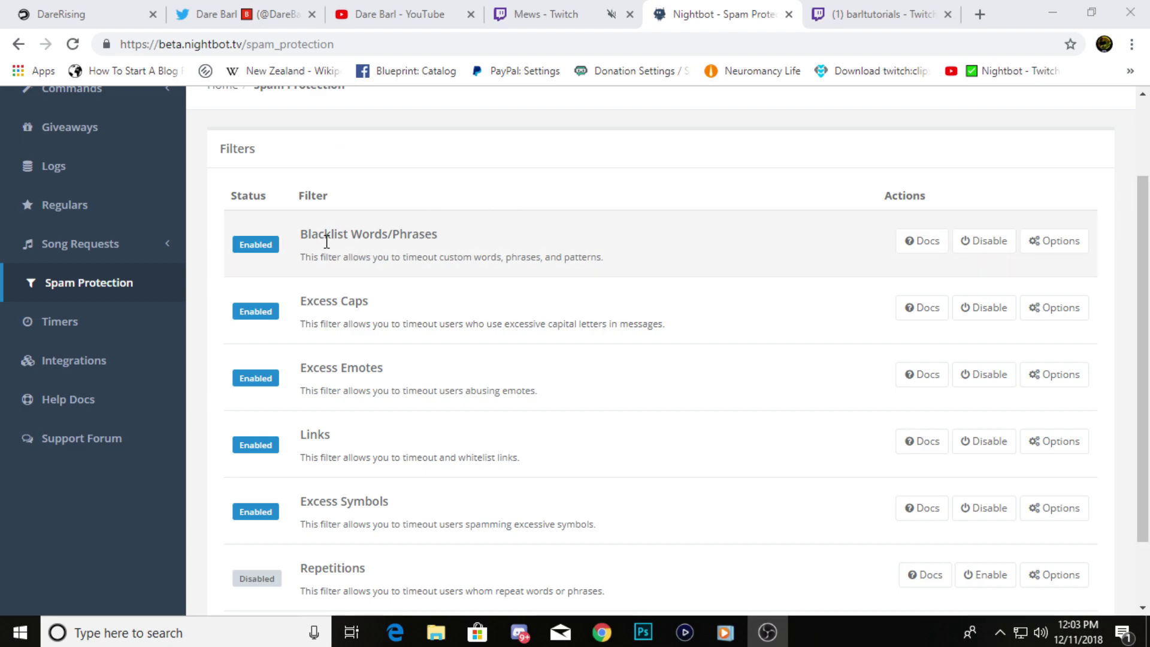
pyautogui.moveTo(300, 233); pyautogui.dragTo(478, 239)
pyautogui.click(479, 239)
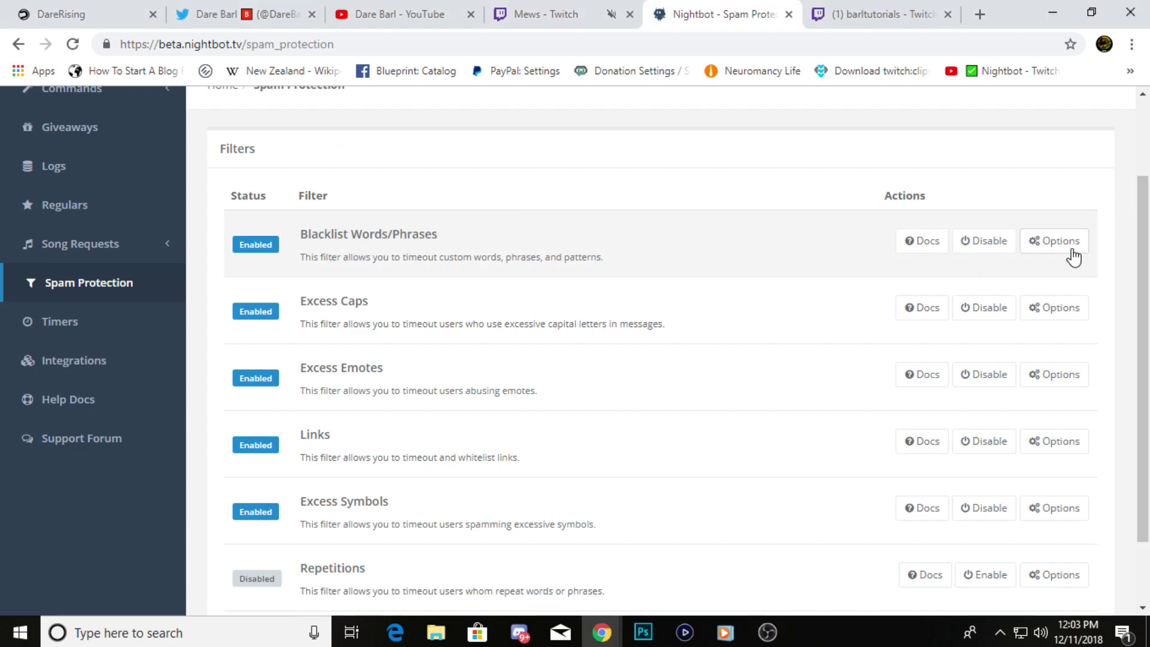
# Open the Blacklist Words/Phrases filter settings and inspect its entries and timeout length.
pyautogui.click(1071, 245)
pyautogui.click(492, 190)
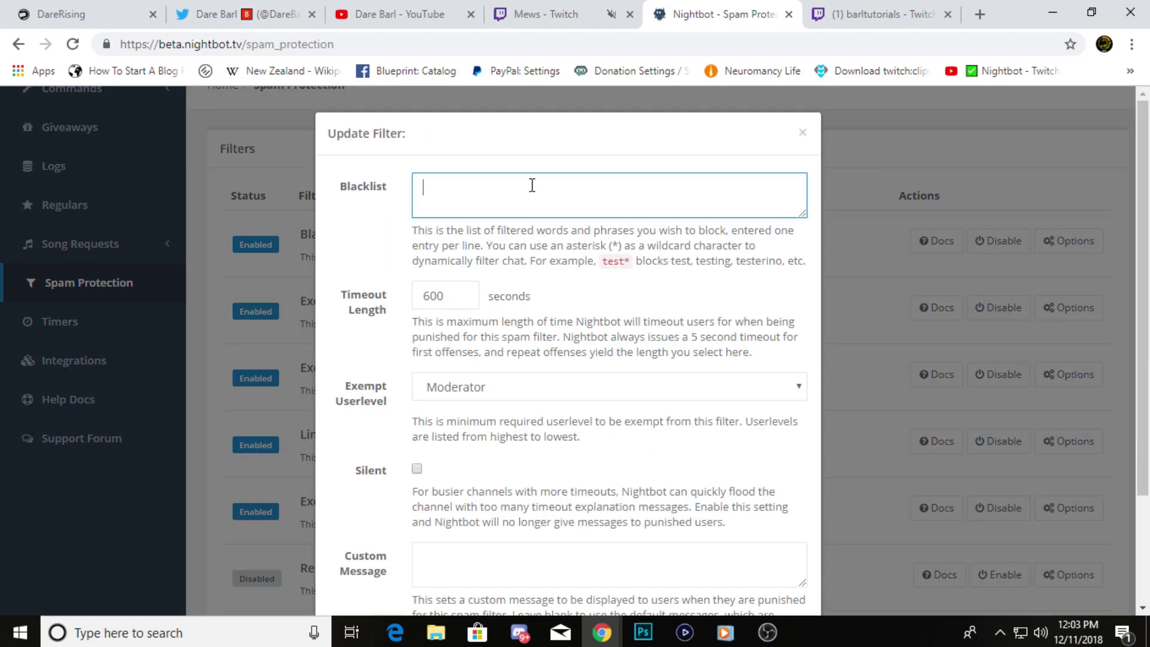
pyautogui.scroll(-2, 539, 198)
pyautogui.scroll(2, 604, 225)
pyautogui.click(458, 296)
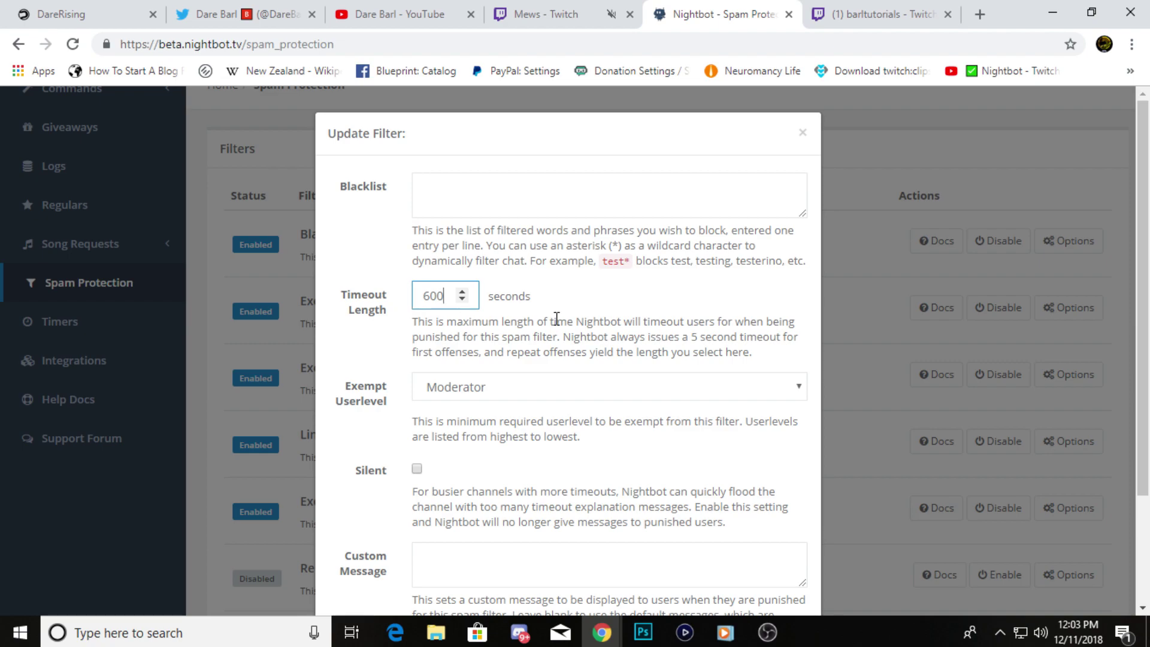
pyautogui.scroll(-2, 556, 319)
pyautogui.moveTo(338, 297); pyautogui.dragTo(415, 323)
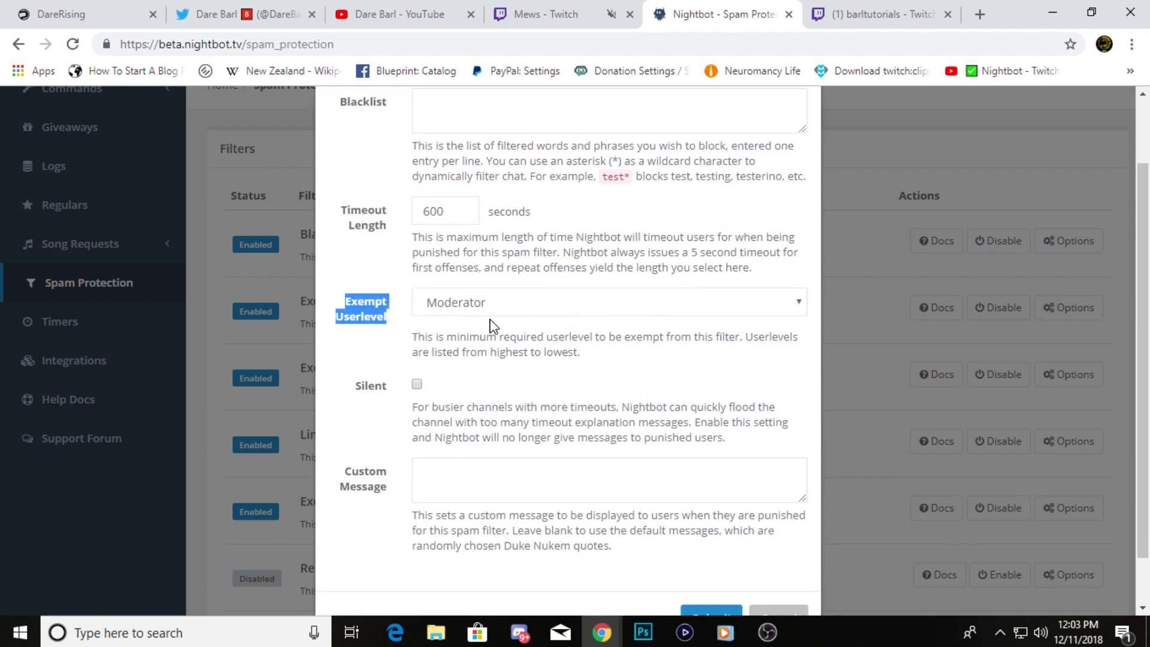
# Look over the custom punishment message option, then cancel without saving any changes.
pyautogui.scroll(2, 527, 354)
pyautogui.scroll(-2, 492, 400)
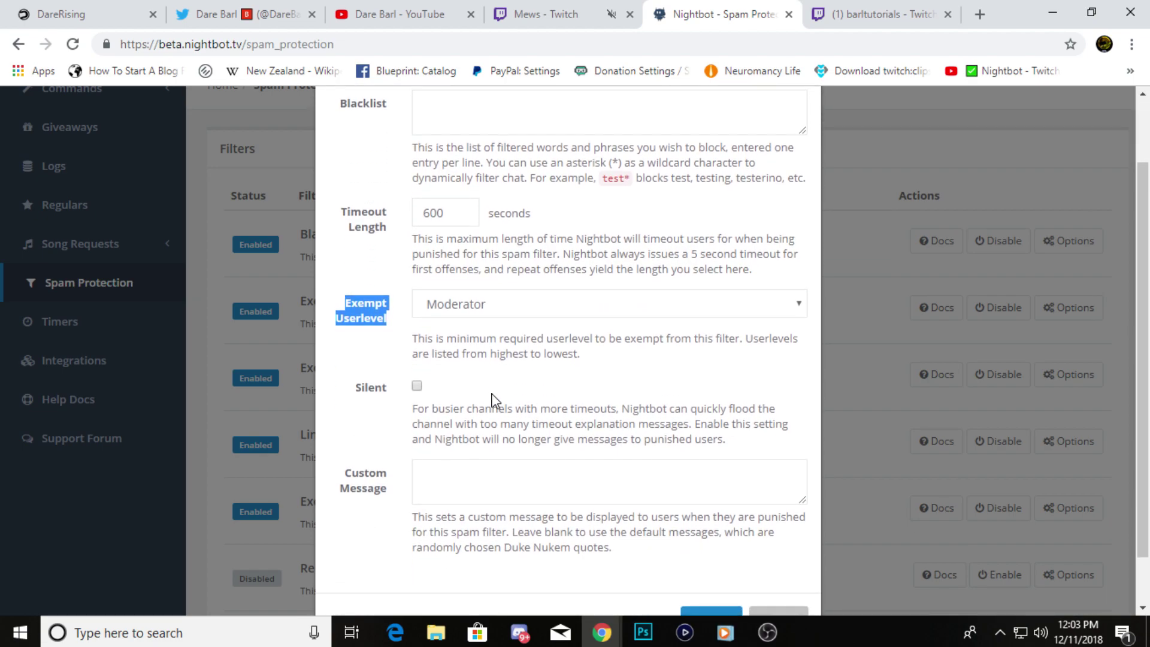
pyautogui.scroll(-1, 473, 419)
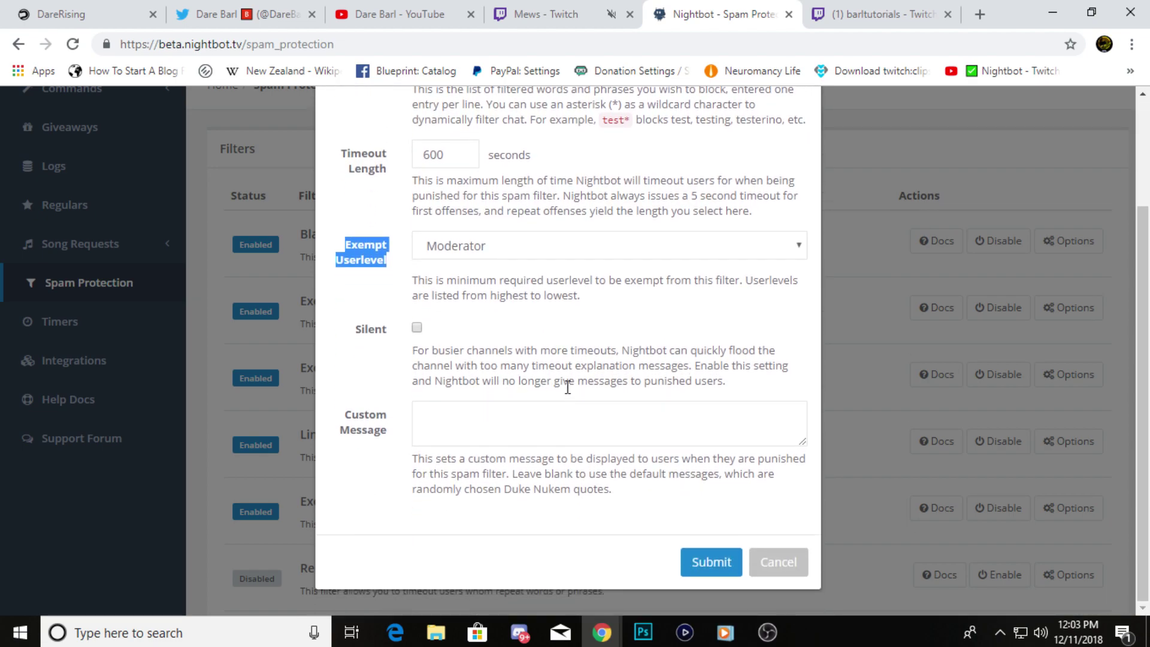
pyautogui.click(450, 422)
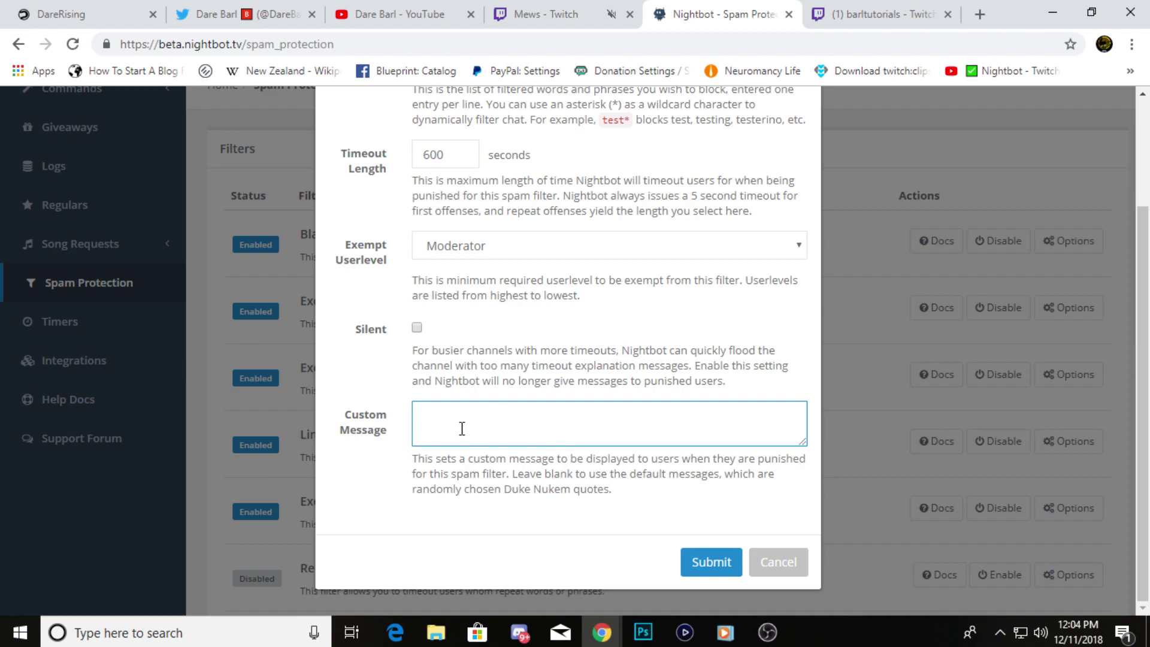
pyautogui.scroll(3, 424, 413)
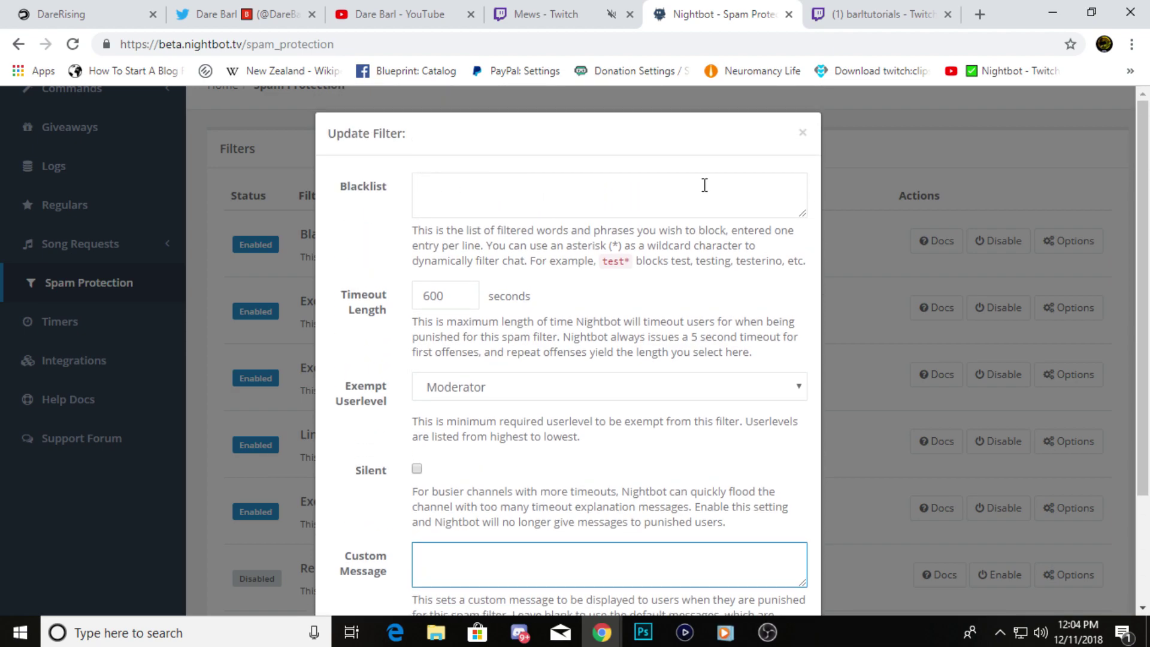
pyautogui.scroll(-3, 523, 435)
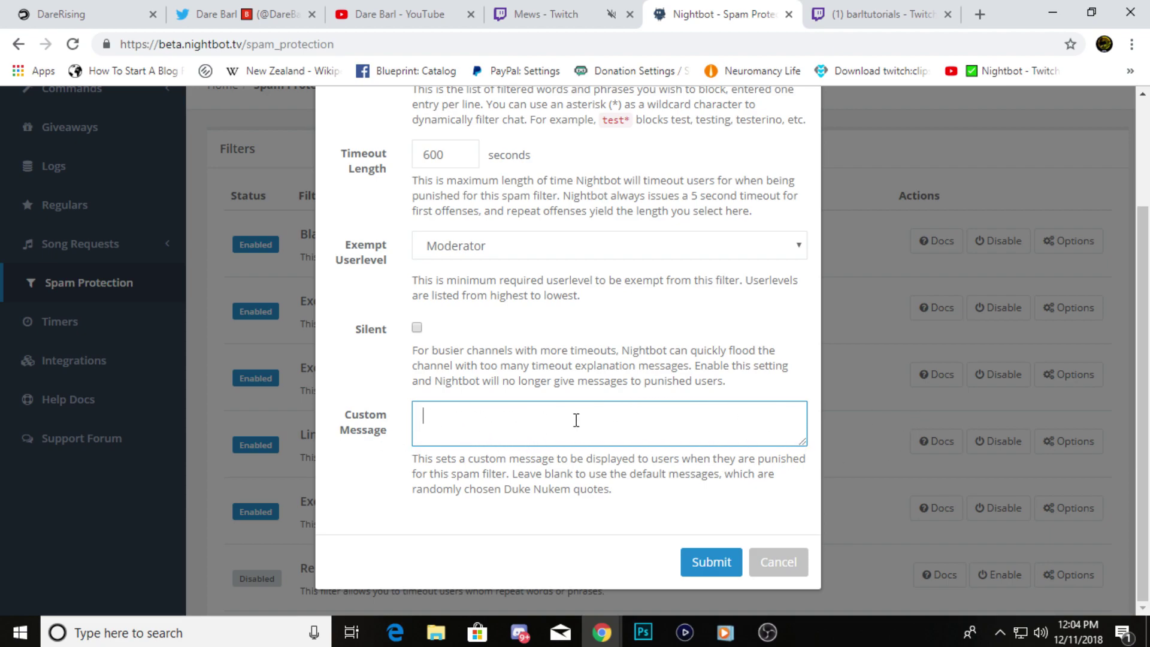
pyautogui.click(759, 562)
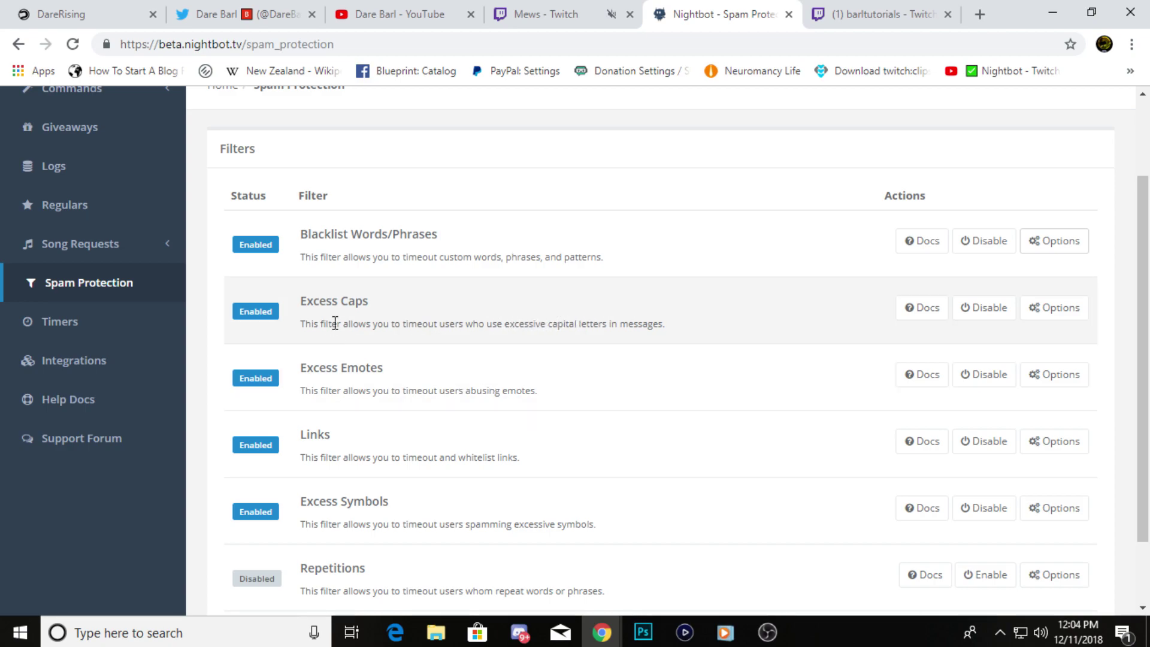
# Go to the Timers page and start adding a new timer.
pyautogui.scroll(-2, 149, 275)
pyautogui.scroll(3, 134, 372)
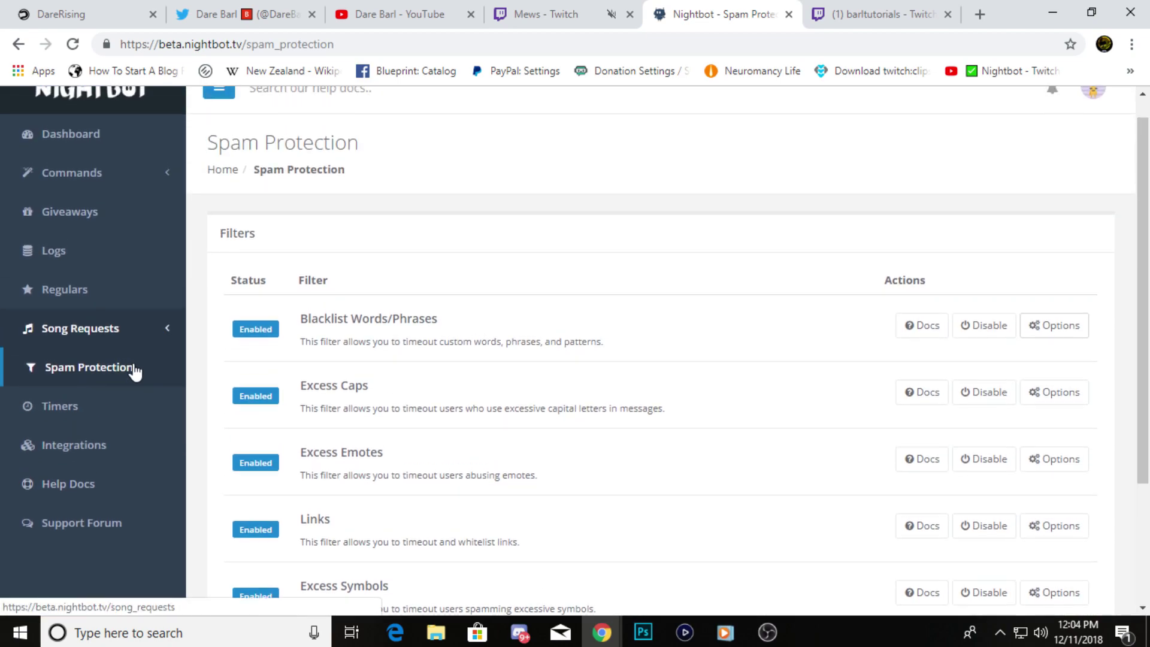
pyautogui.click(96, 416)
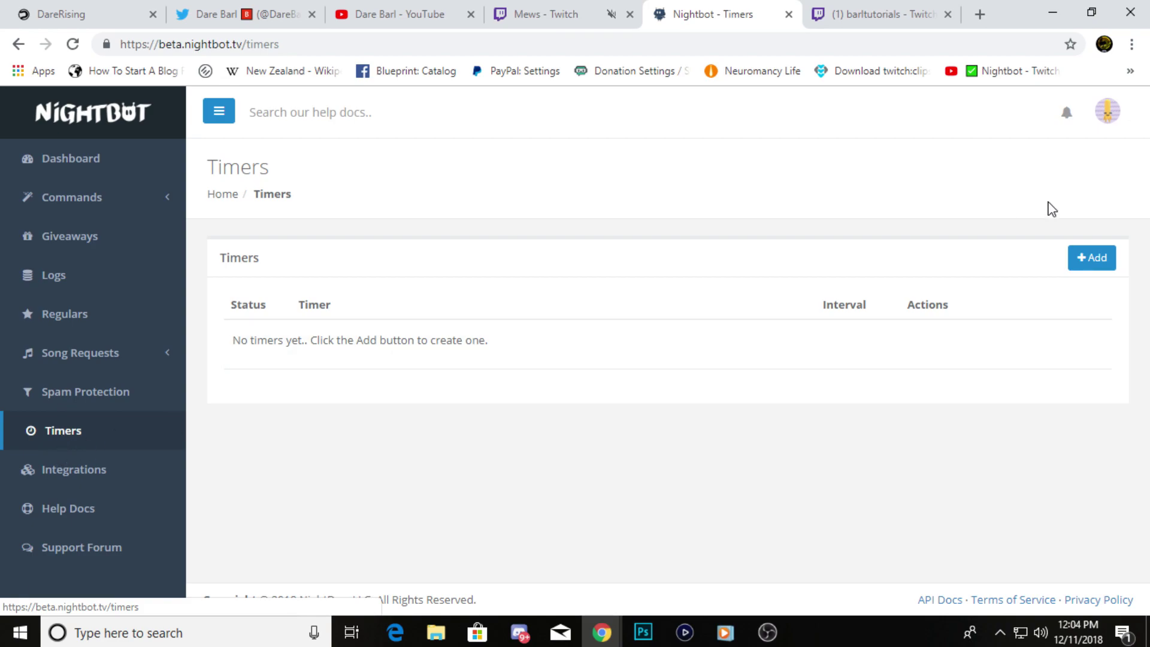
pyautogui.click(1091, 257)
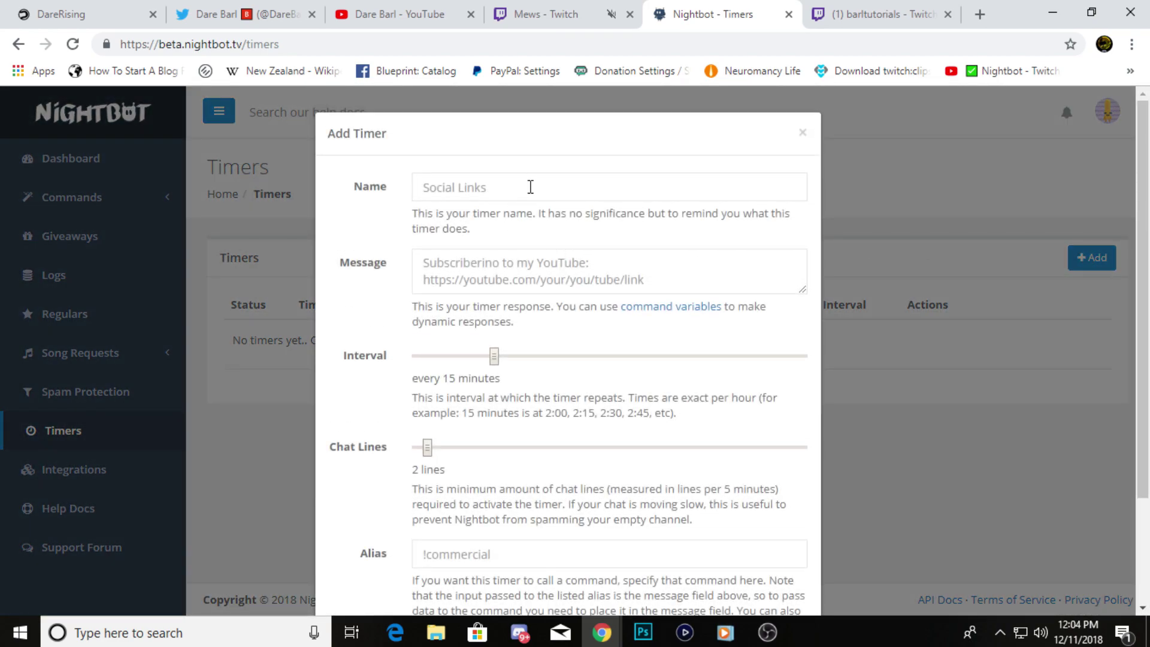
# Name the timer !Social and begin its message with 'Connect with me!'.
pyautogui.click(456, 194)
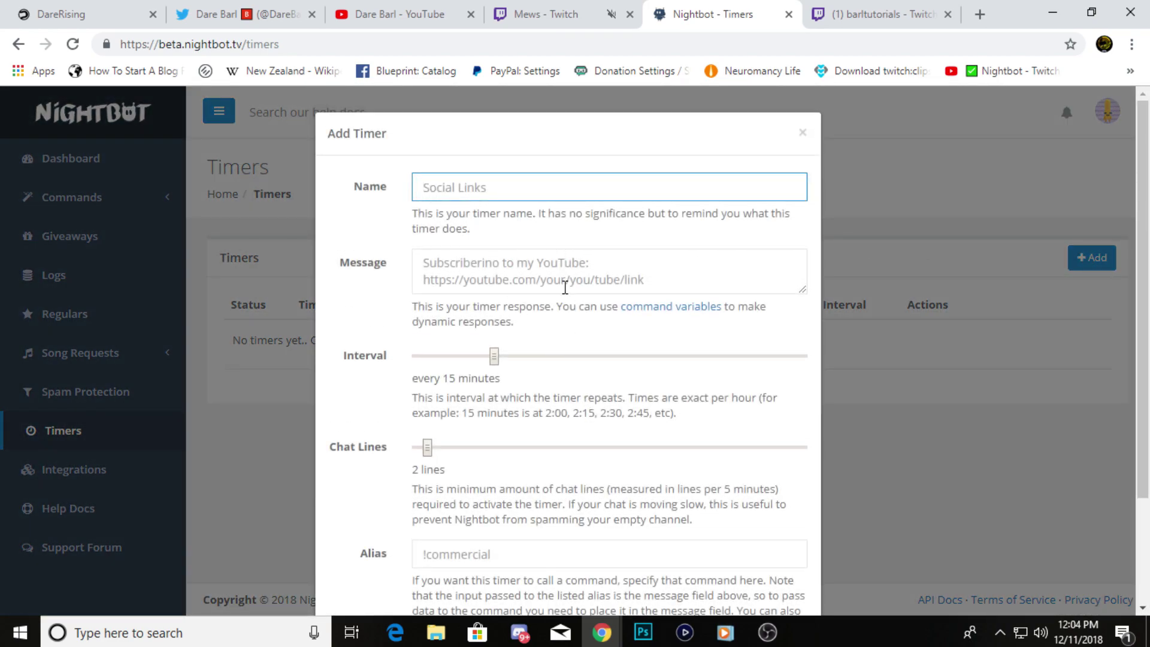
pyautogui.scroll(-3, 572, 335)
pyautogui.scroll(3, 587, 387)
pyautogui.write('!s')
pyautogui.write('Social')
pyautogui.click(483, 261)
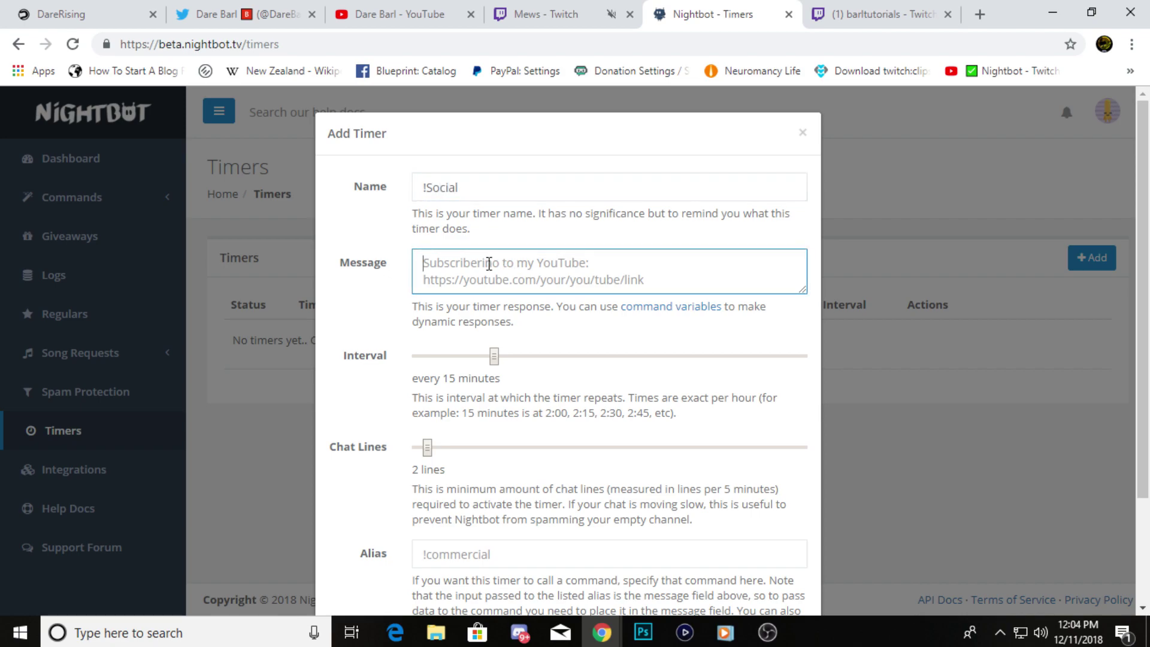
pyautogui.write('COnne')
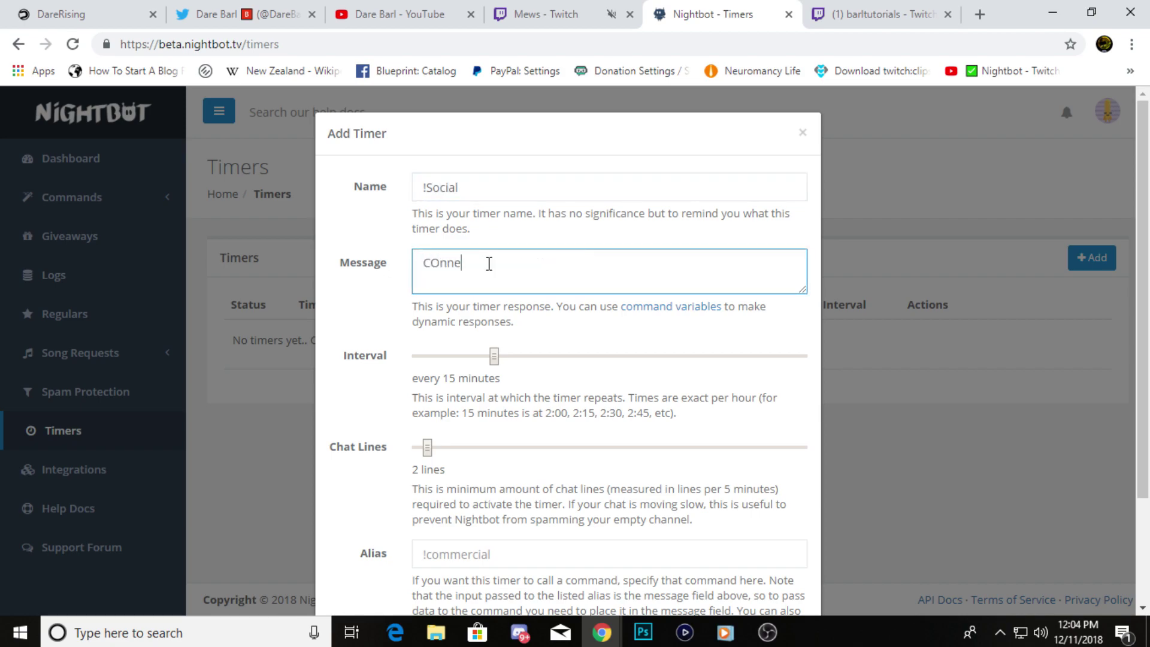
pyautogui.write('nect with me!')
pyautogui.scroll(-3, 577, 285)
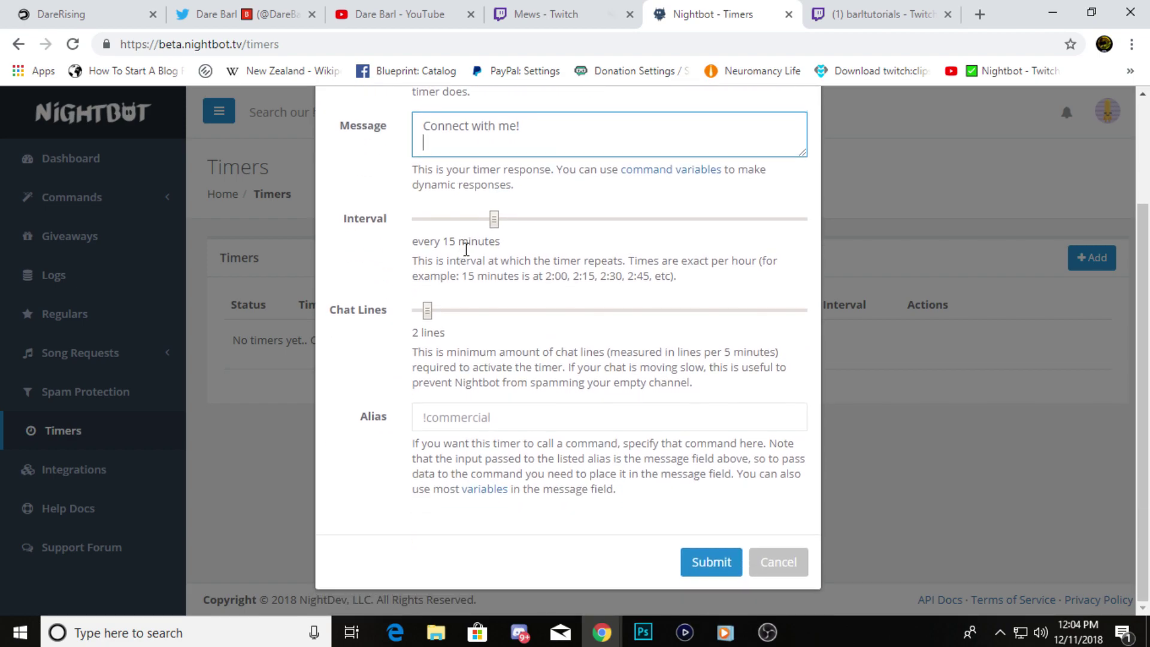
# Copy the YouTube channel URL into the !Social message and start a new line.
pyautogui.click(384, 16)
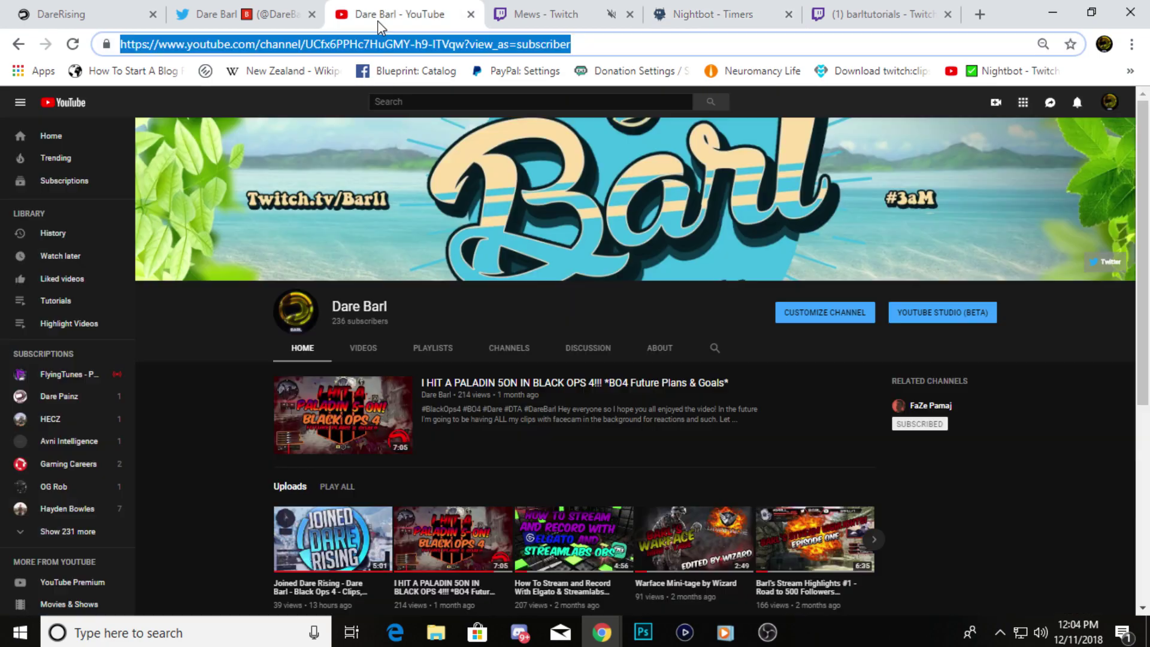
pyautogui.rightClick(343, 41)
pyautogui.click(407, 131)
pyautogui.click(820, 15)
pyautogui.click(740, 18)
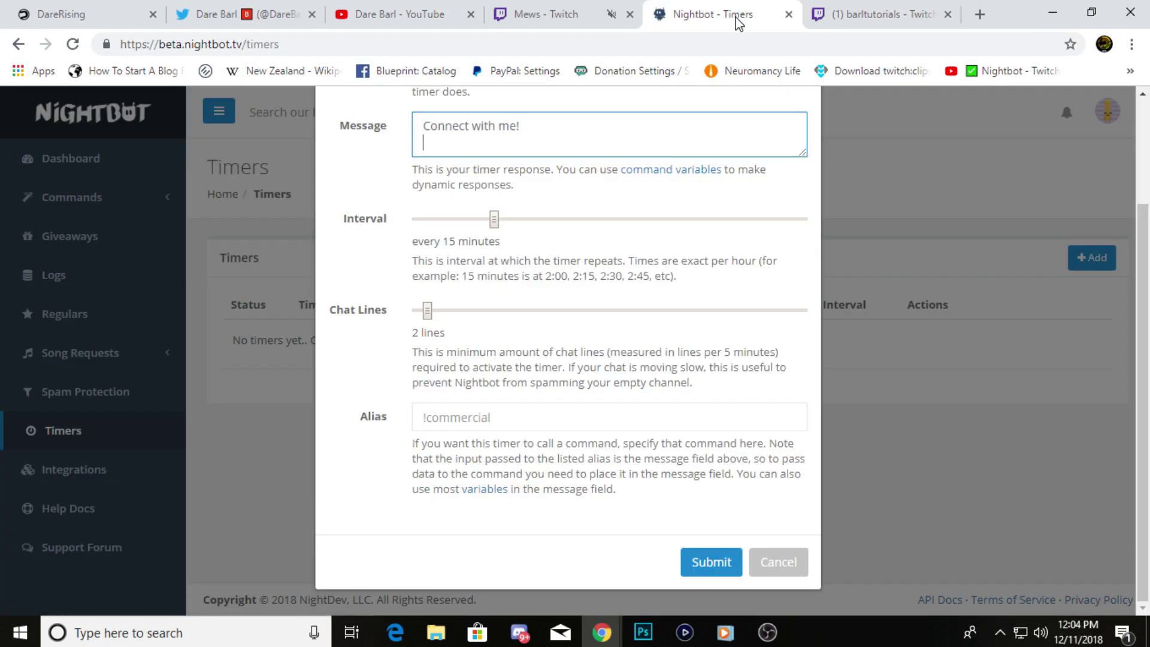
pyautogui.rightClick(467, 151)
pyautogui.click(521, 285)
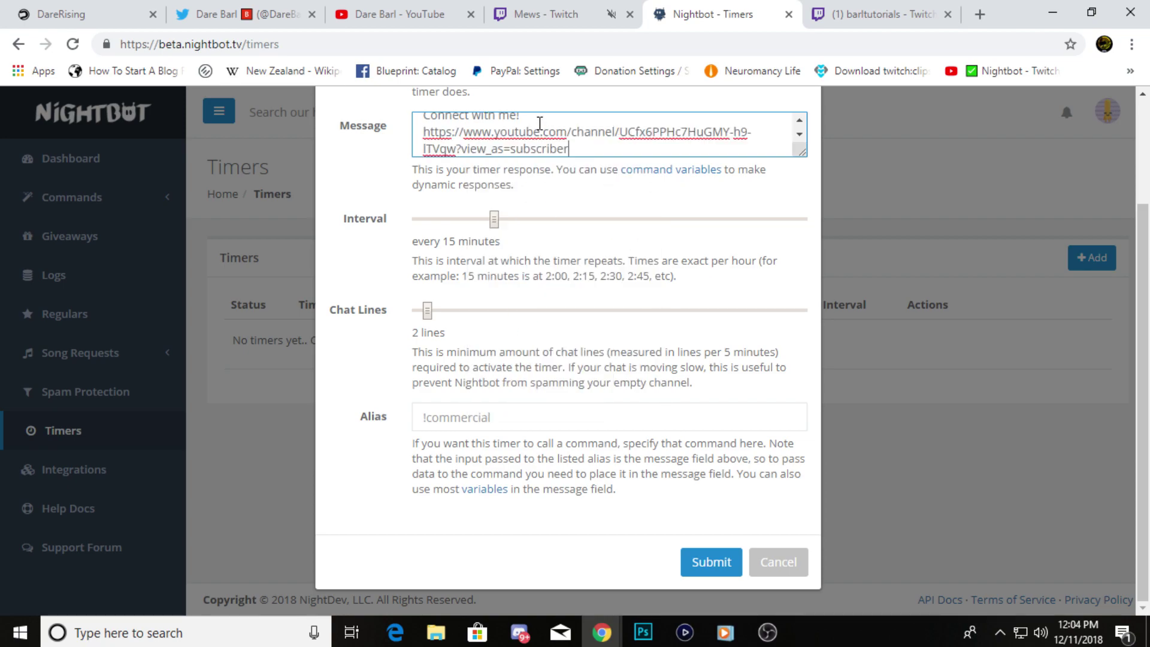
pyautogui.scroll(1, 539, 120)
pyautogui.press('Return')
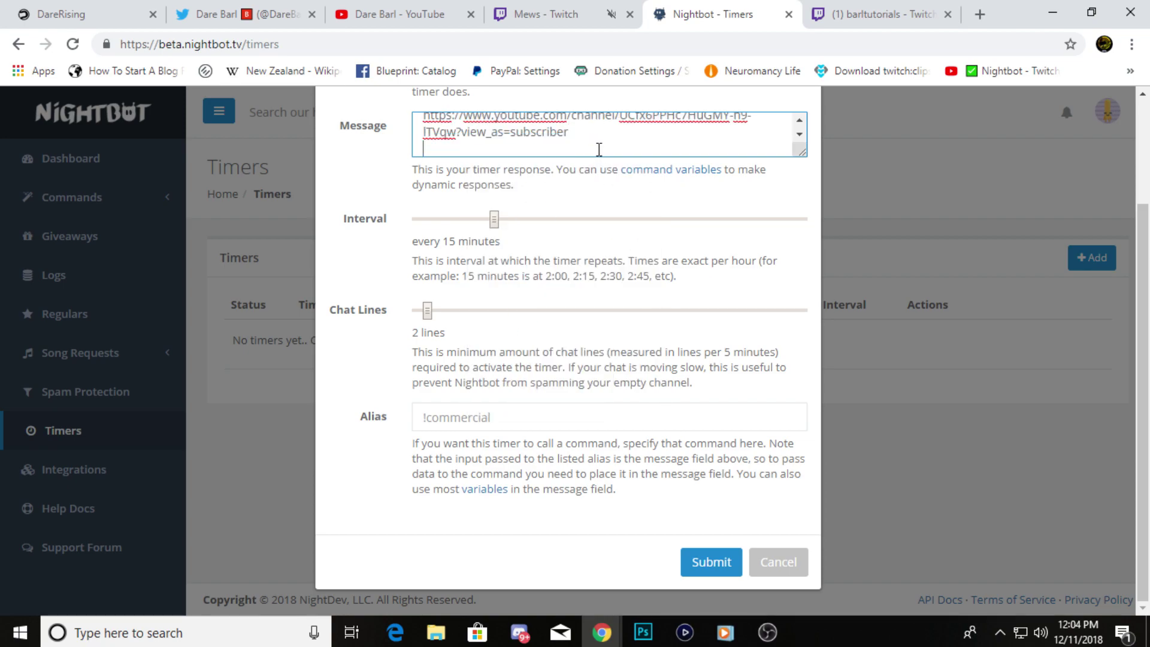
# Copy the Twitter profile URL into the message on its own line.
pyautogui.click(263, 15)
pyautogui.click(268, 43)
pyautogui.rightClick(285, 44)
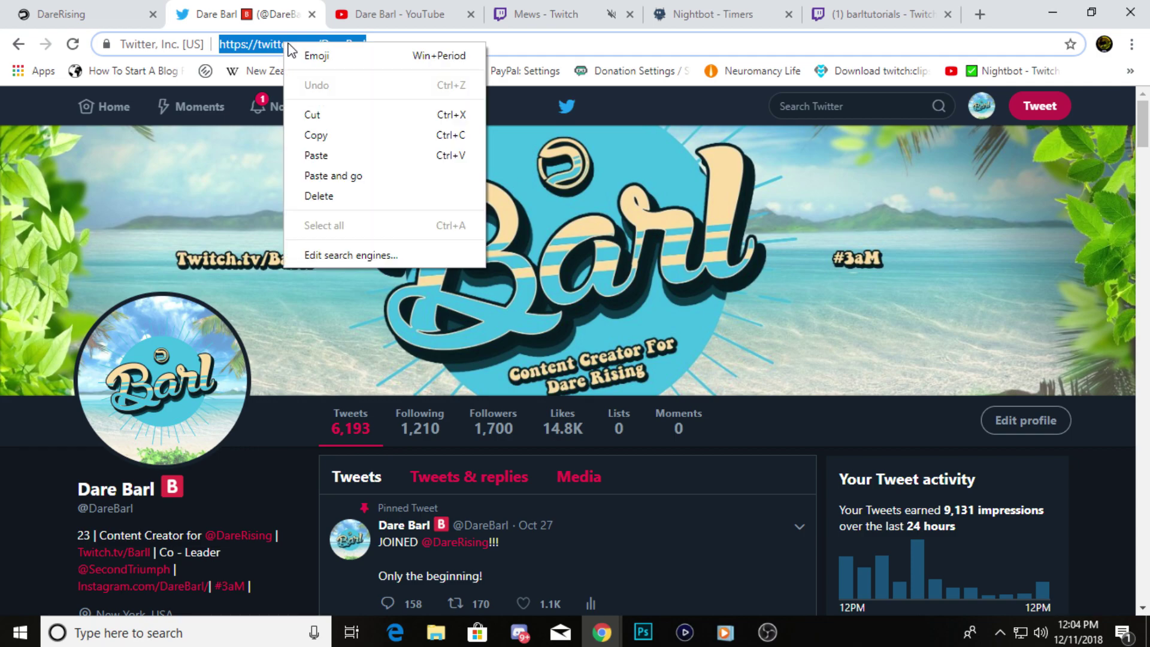
pyautogui.click(377, 137)
pyautogui.click(601, 14)
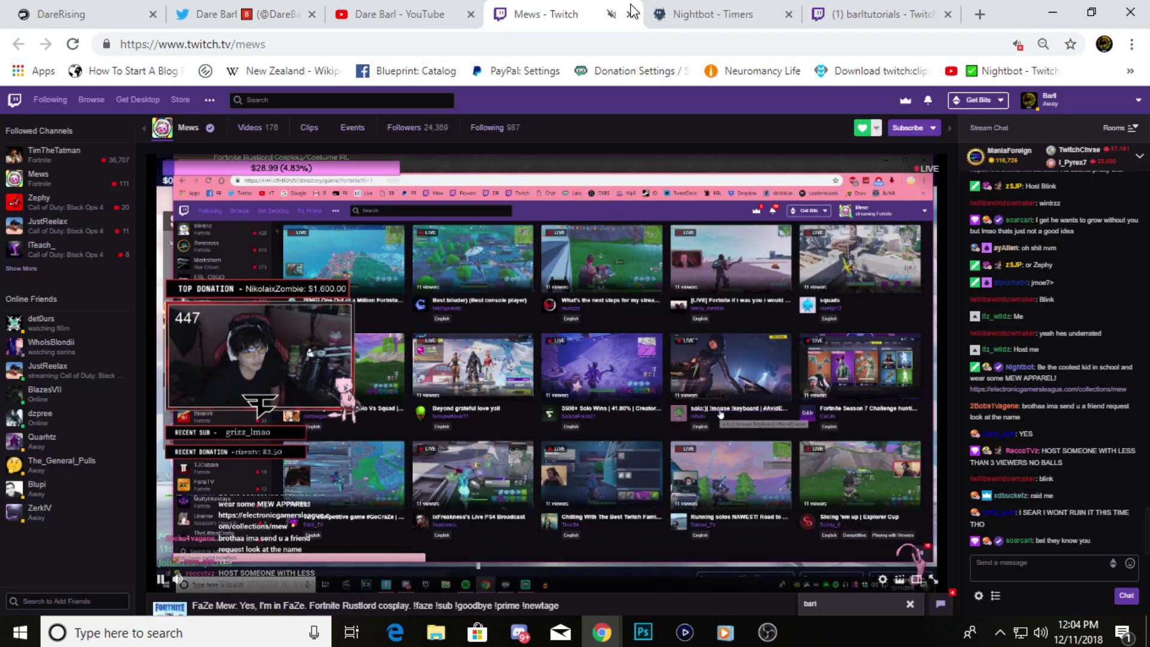
pyautogui.click(713, 14)
pyautogui.rightClick(479, 138)
pyautogui.click(527, 350)
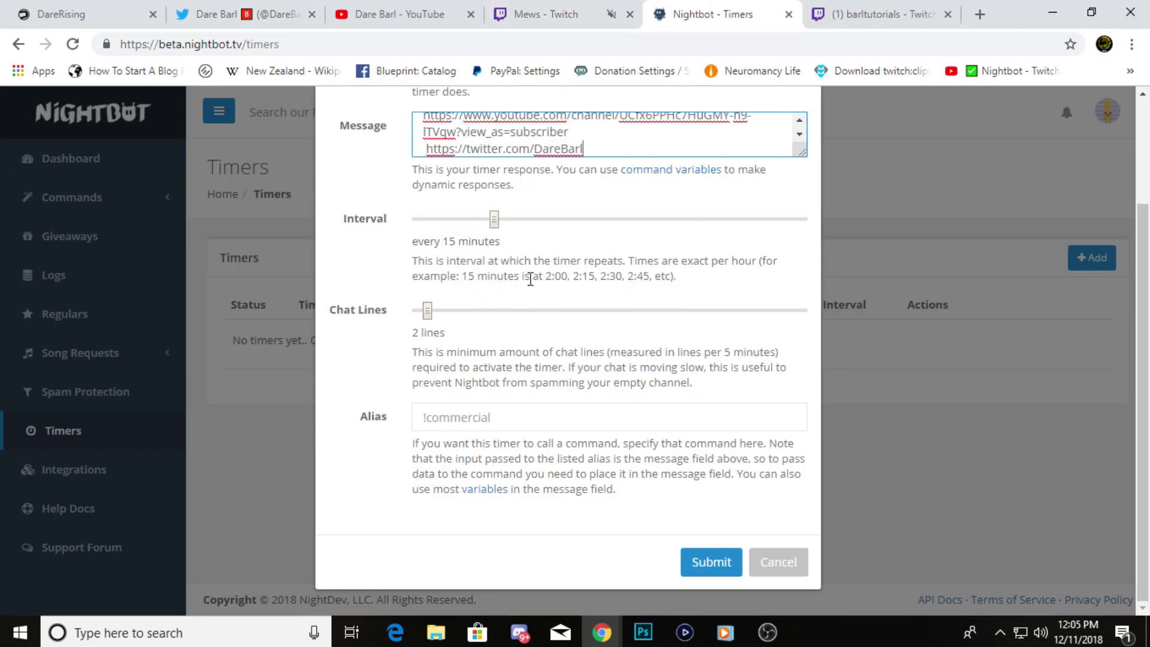
pyautogui.scroll(2, 402, 248)
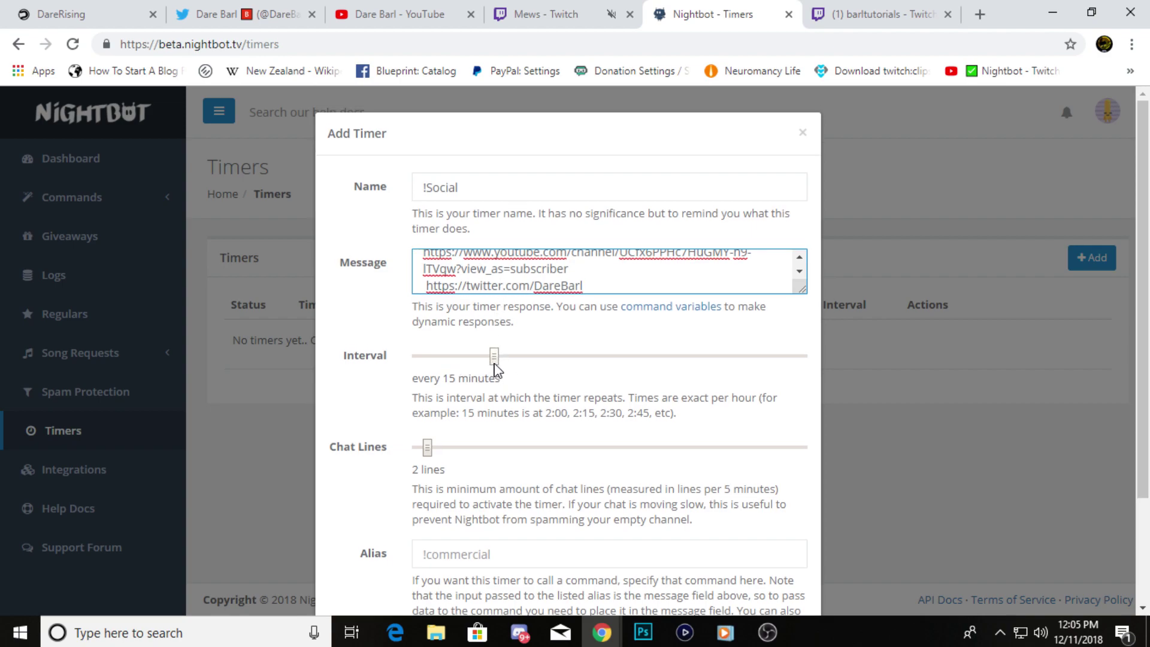
# Set the interval to 15 minutes and Chat Lines to 5, then save the timer.
pyautogui.moveTo(494, 356)
pyautogui.mouseDown()
pyautogui.moveTo(467, 357)
pyautogui.moveTo(796, 357)
pyautogui.moveTo(474, 362)
pyautogui.moveTo(494, 362)
pyautogui.mouseUp()
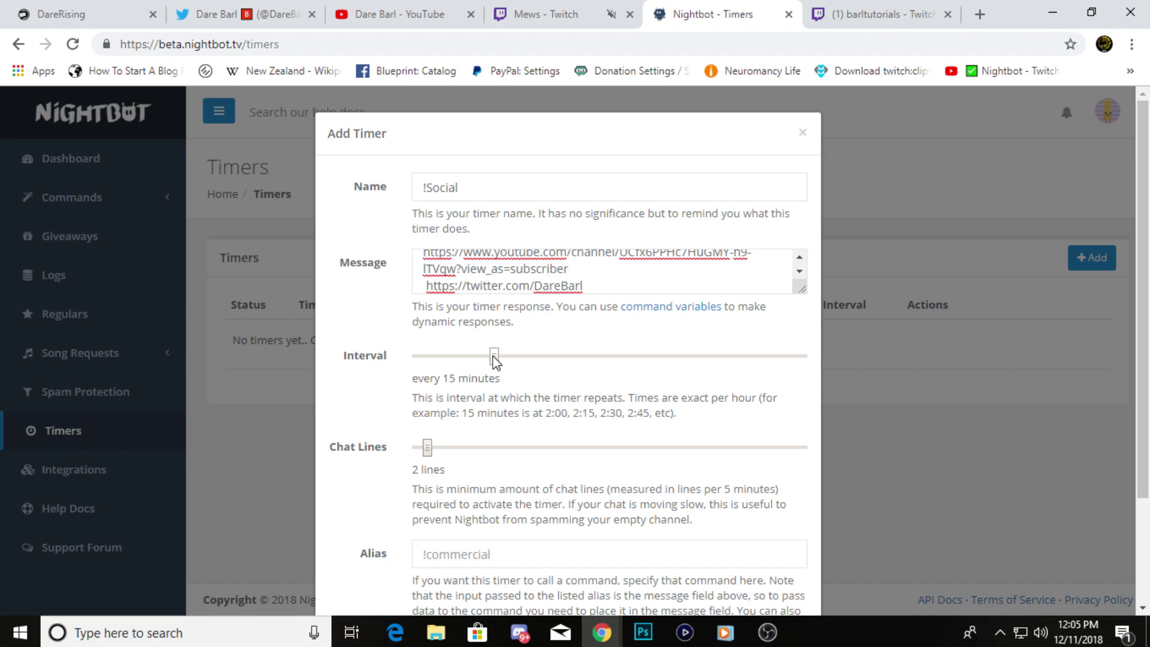
pyautogui.scroll(-1, 362, 403)
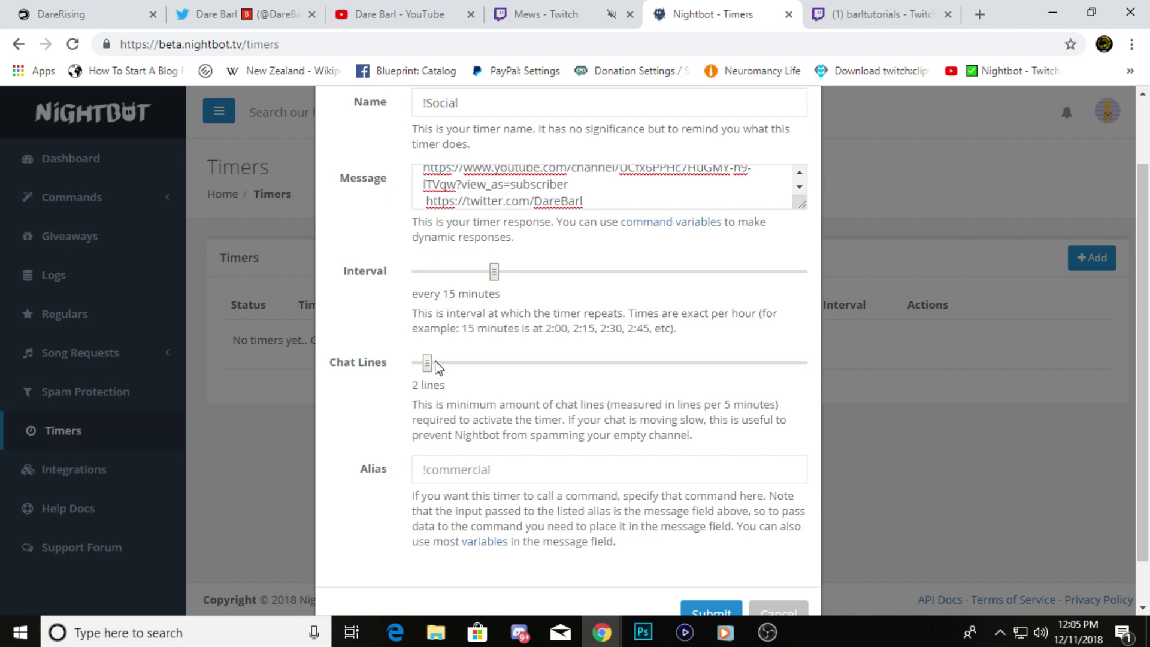
pyautogui.scroll(-1, 403, 367)
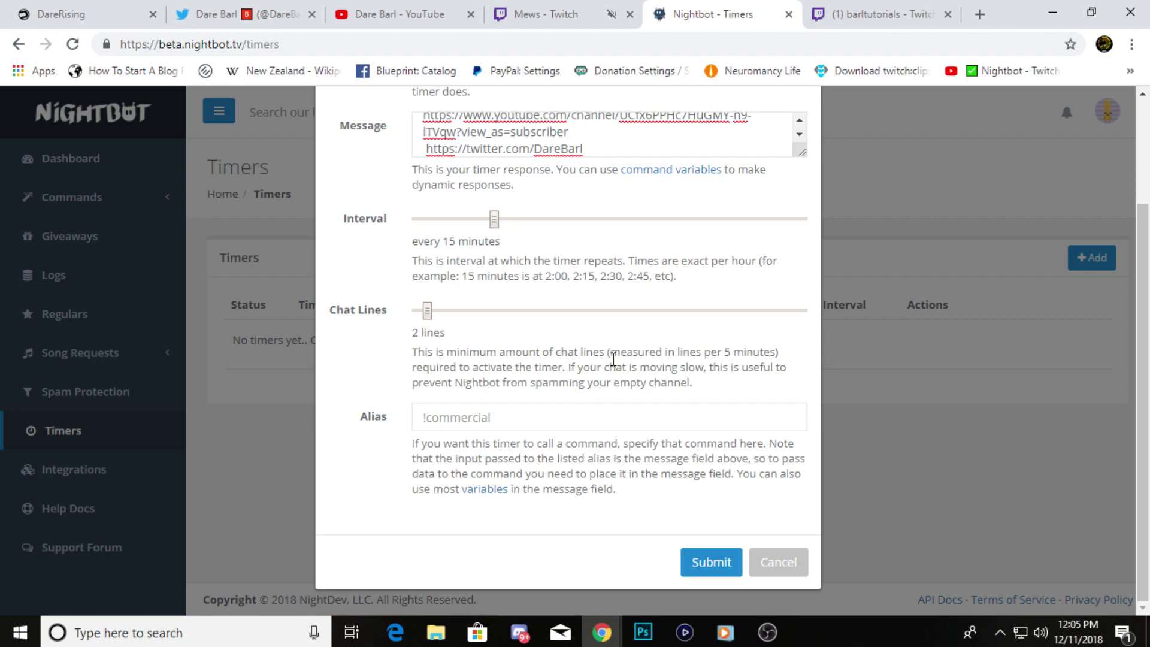
pyautogui.moveTo(429, 311); pyautogui.dragTo(440, 313)
pyautogui.scroll(3, 547, 422)
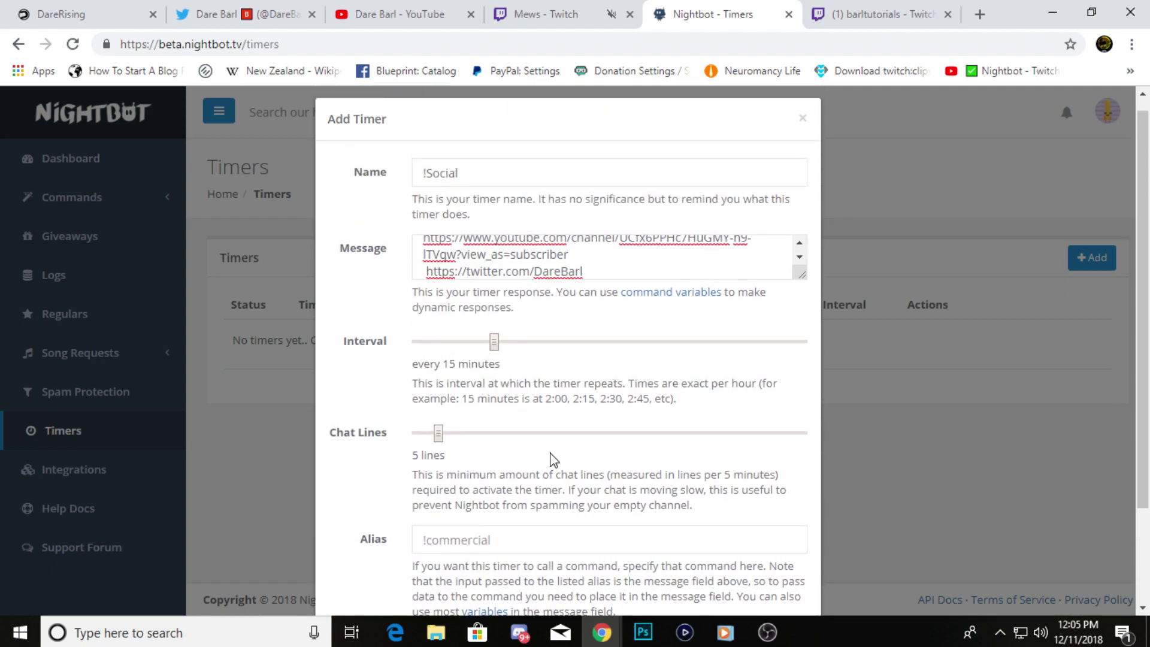
pyautogui.scroll(-3, 549, 457)
pyautogui.click(711, 571)
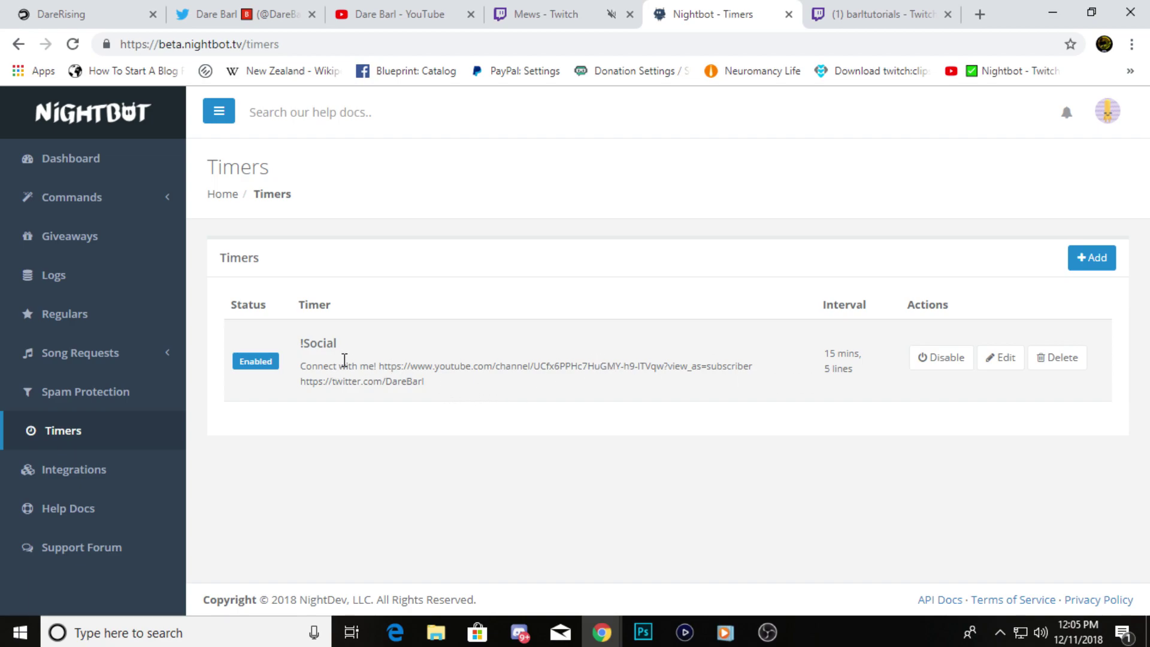
# Check the !Social message text in the list, then disable the !Social timer.
pyautogui.moveTo(345, 365); pyautogui.dragTo(672, 389)
pyautogui.click(673, 390)
pyautogui.moveTo(375, 364); pyautogui.dragTo(391, 364)
pyautogui.click(380, 364)
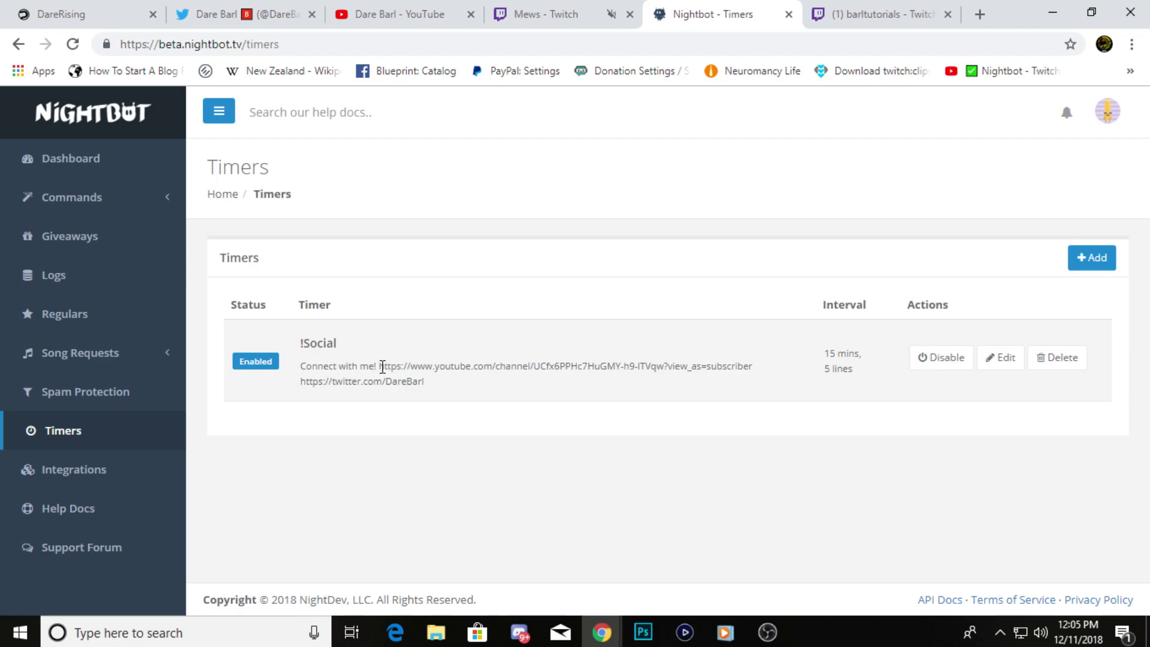
pyautogui.click(973, 369)
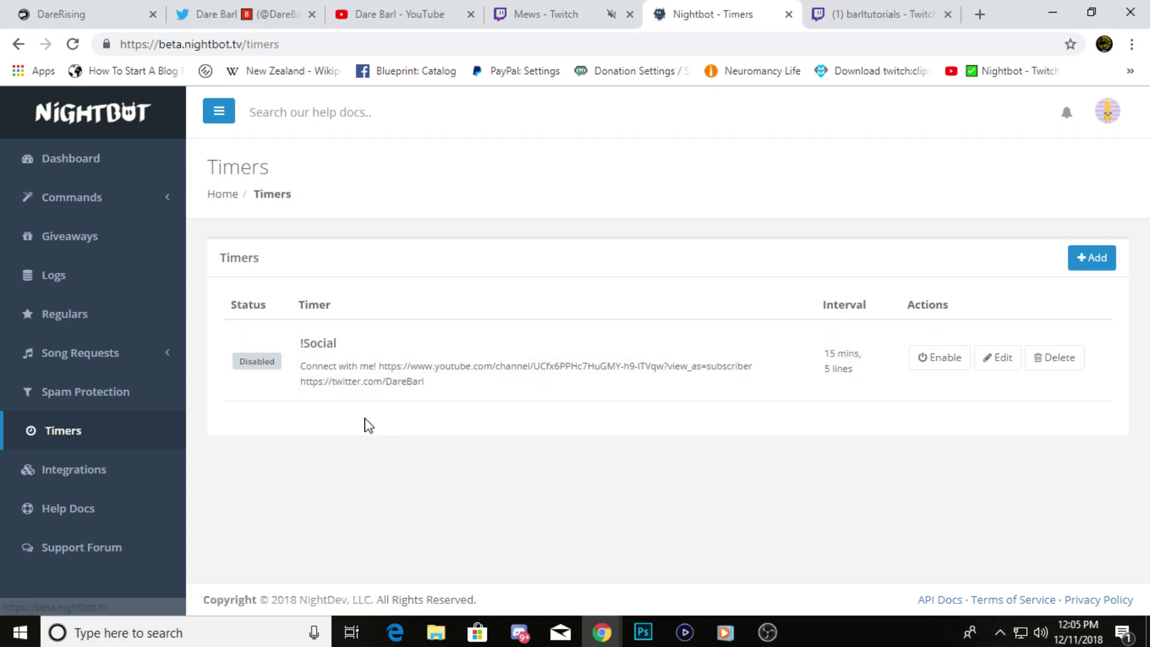
# Visit the Integrations page and Help Docs, then return to the Dashboard.
pyautogui.click(101, 487)
pyautogui.click(97, 510)
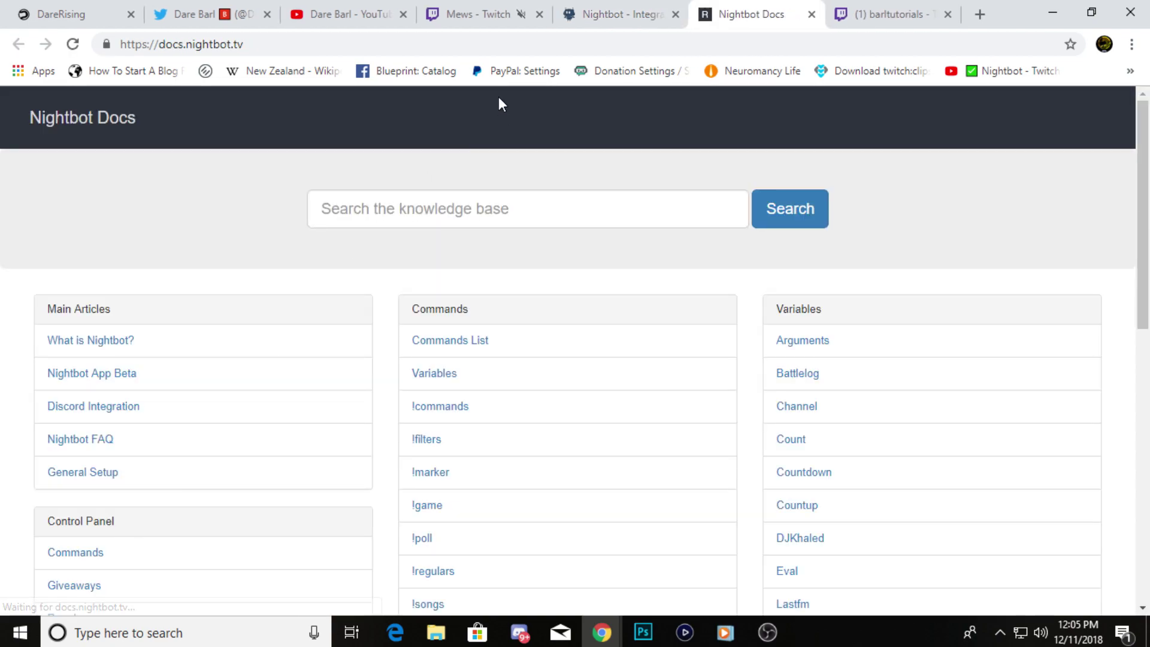
pyautogui.click(812, 13)
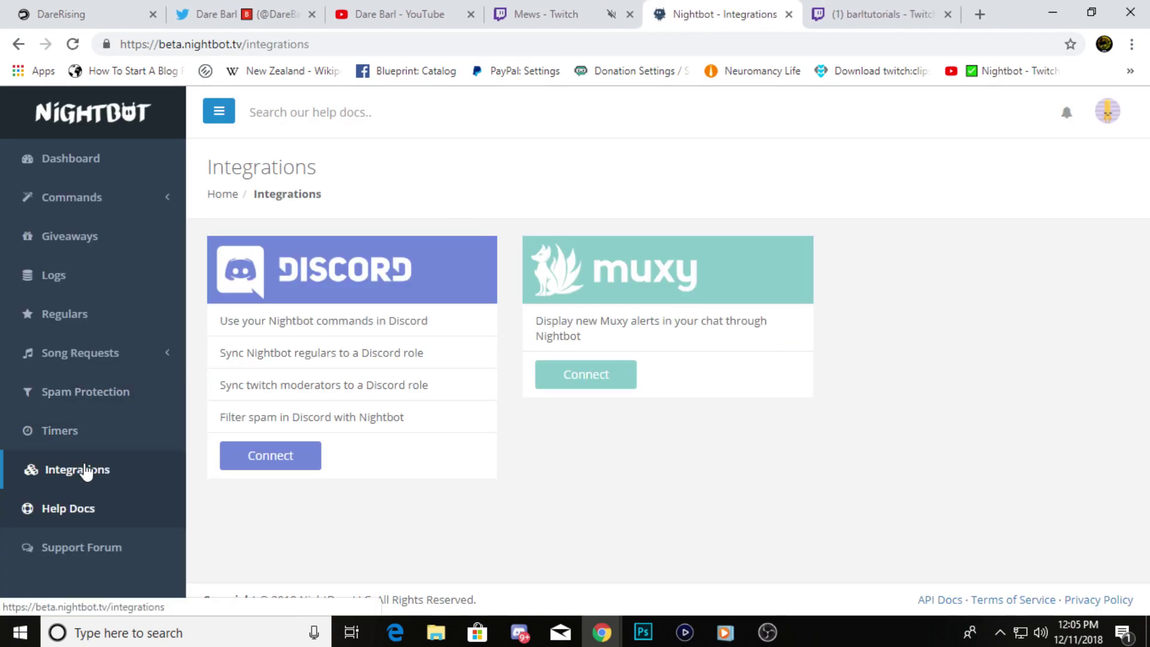
pyautogui.click(104, 157)
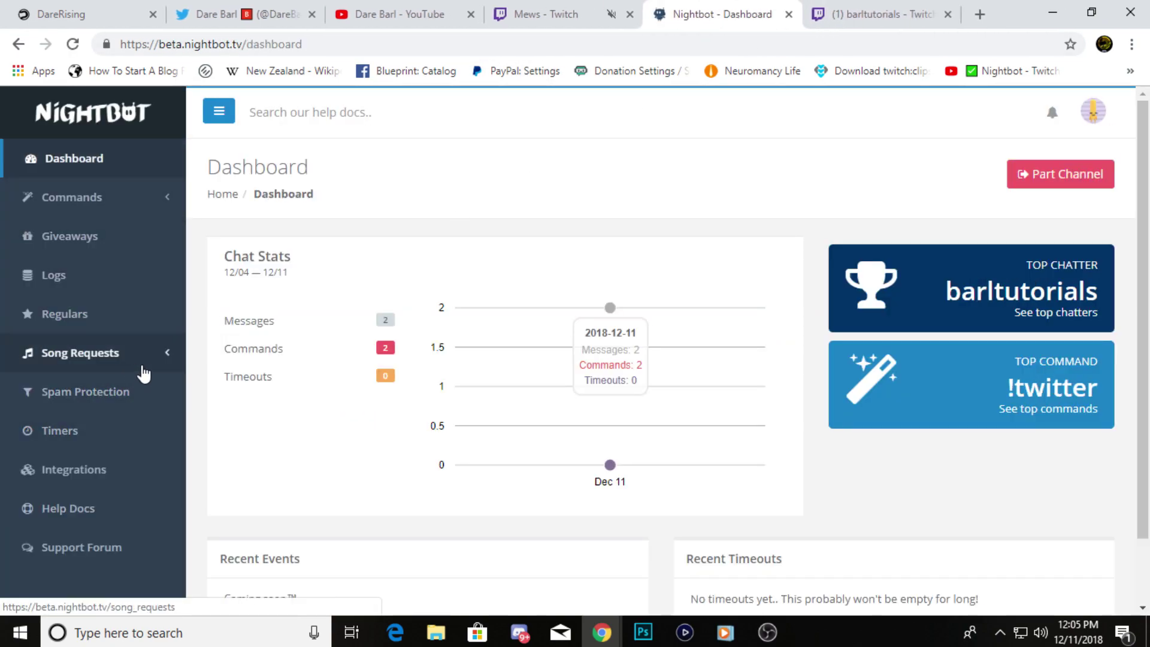
# Expand Song Requests and open the Playlist showing the Monstercat Playlist tracks.
pyautogui.click(96, 367)
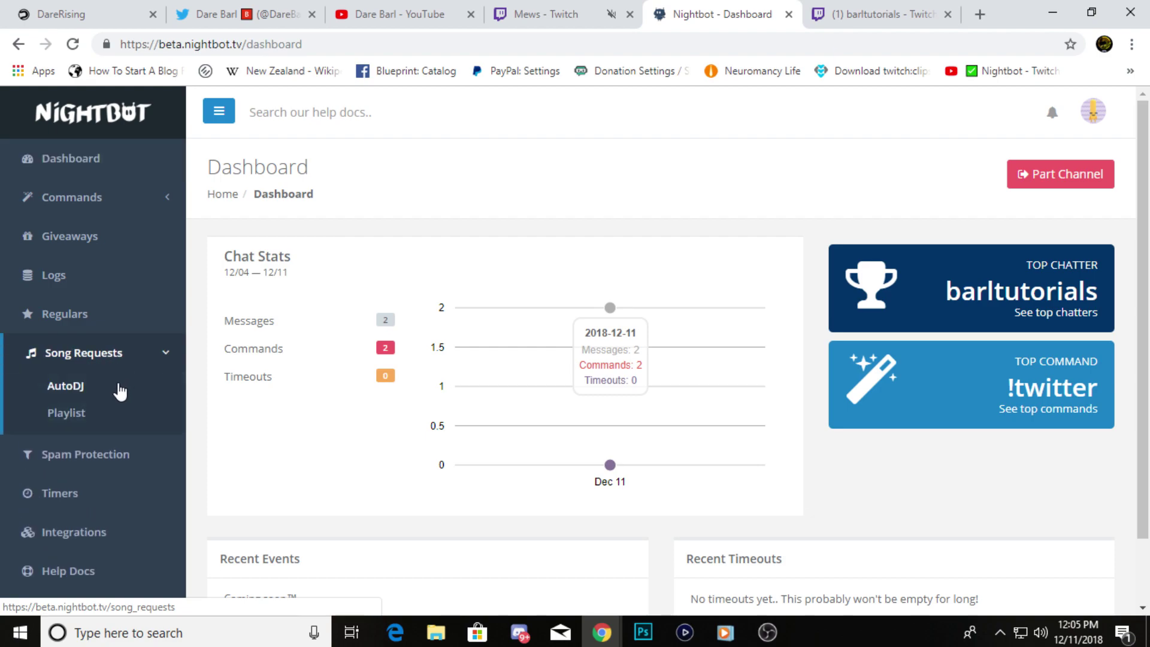
pyautogui.click(96, 388)
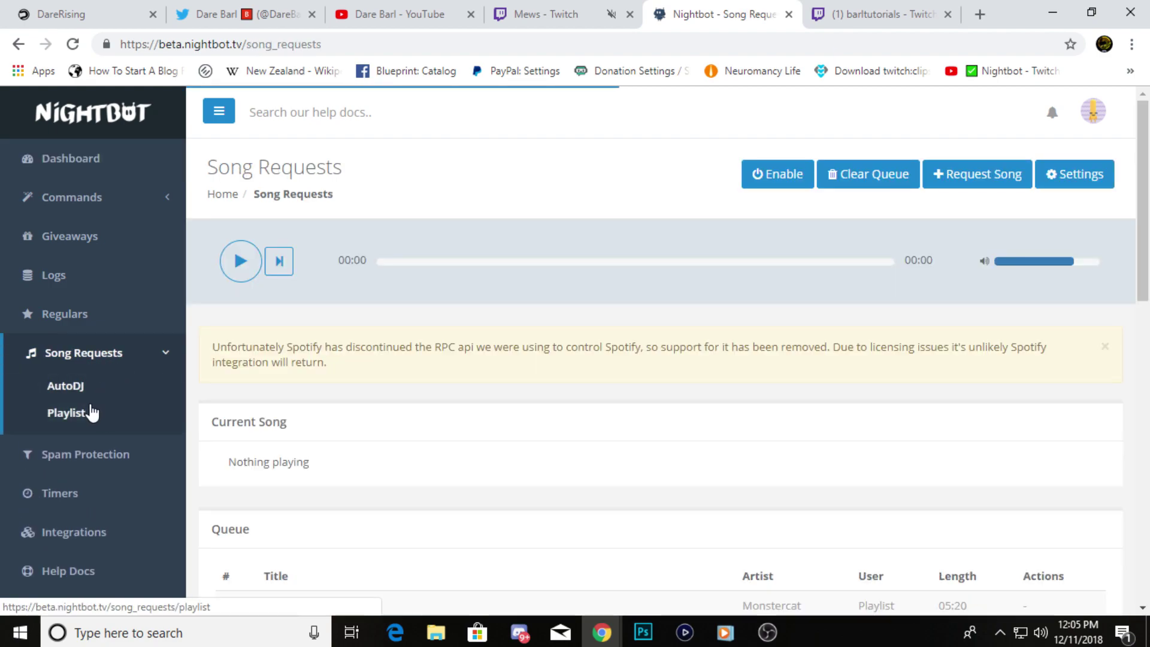
pyautogui.click(93, 413)
pyautogui.scroll(-2, 100, 413)
pyautogui.scroll(2, 110, 410)
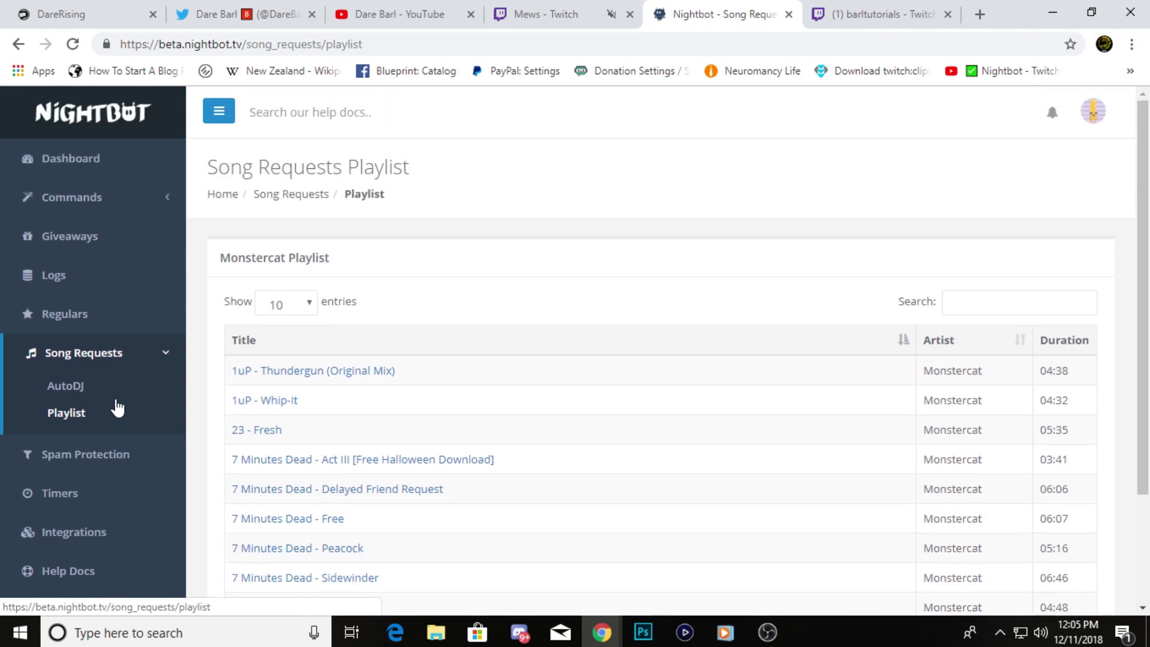